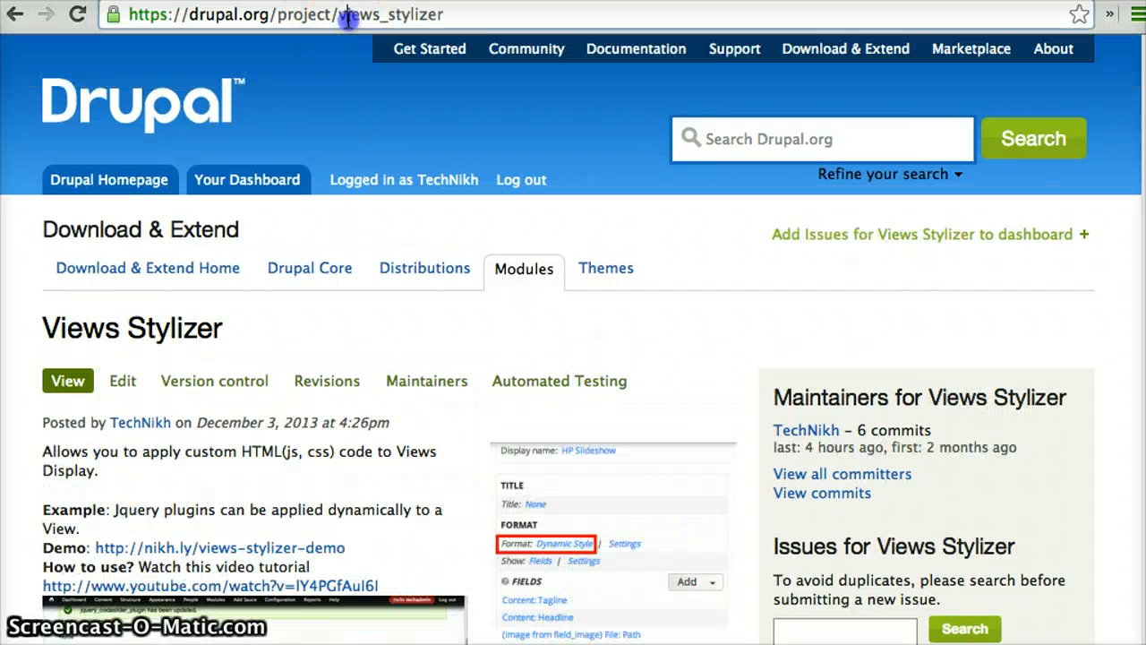
Switch from the Sauce project page to the Views Stylizer project page on drupal.org and review its description and demo links
double_click(342, 15)
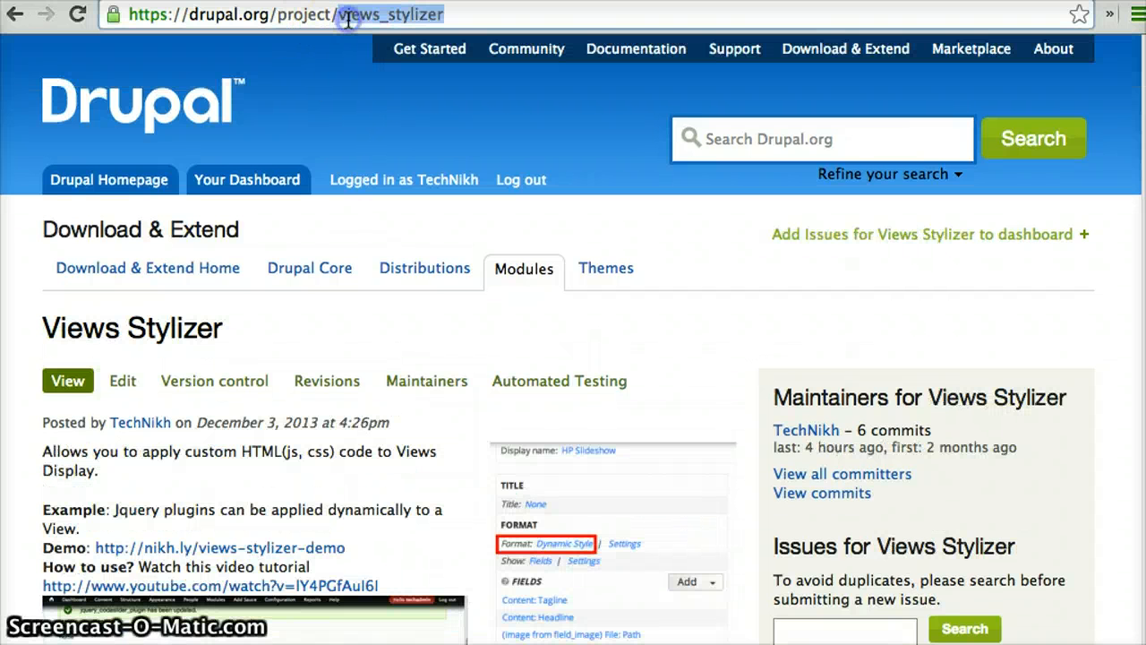
left_click(315, 331)
scroll(317, 337, "down", 3)
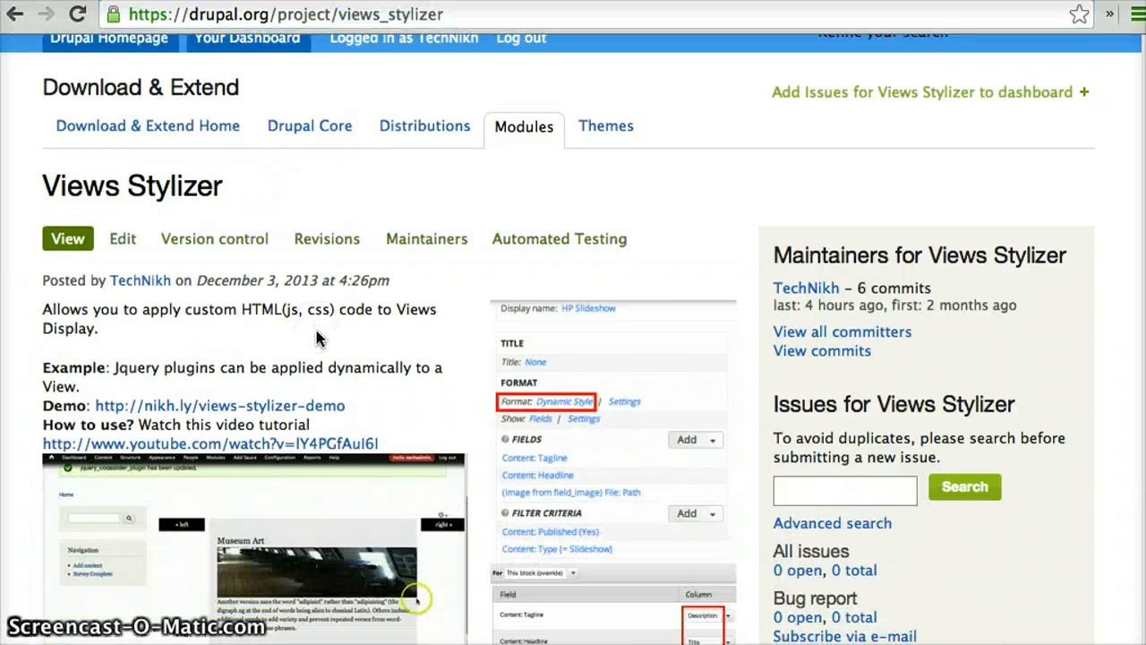
scroll(316, 337, "down", 6)
scroll(316, 330, "up", 5)
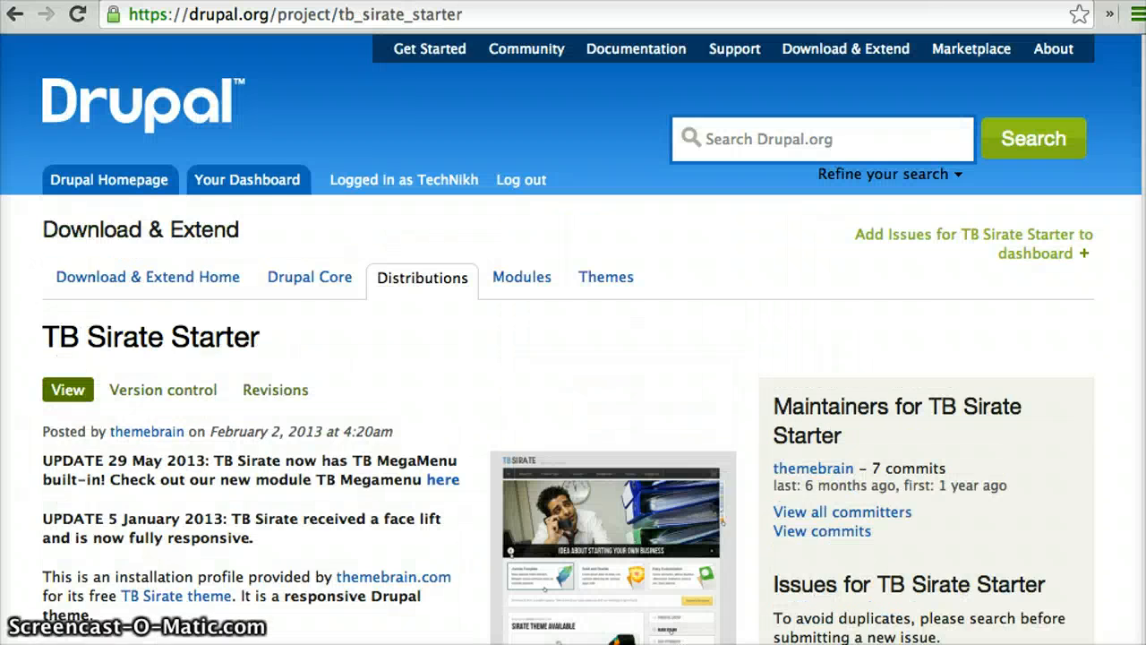
Review the TB Sirate Starter distribution page on drupal.org, including its description and list of free themes
scroll(425, 381, "down", 2)
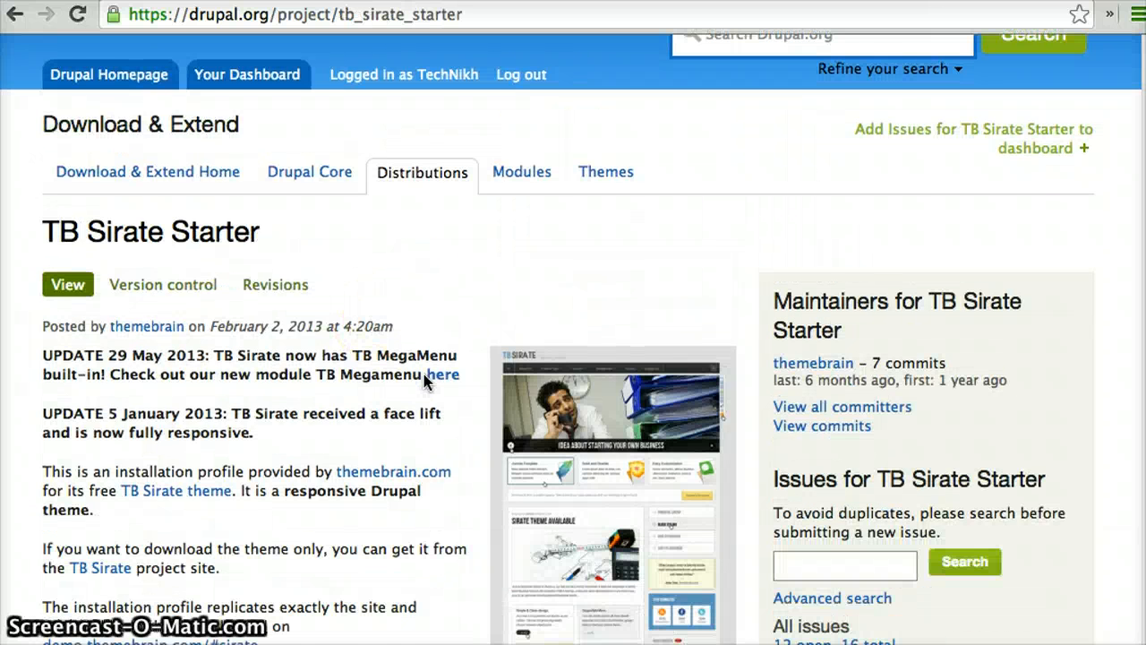
scroll(424, 380, "down", 1)
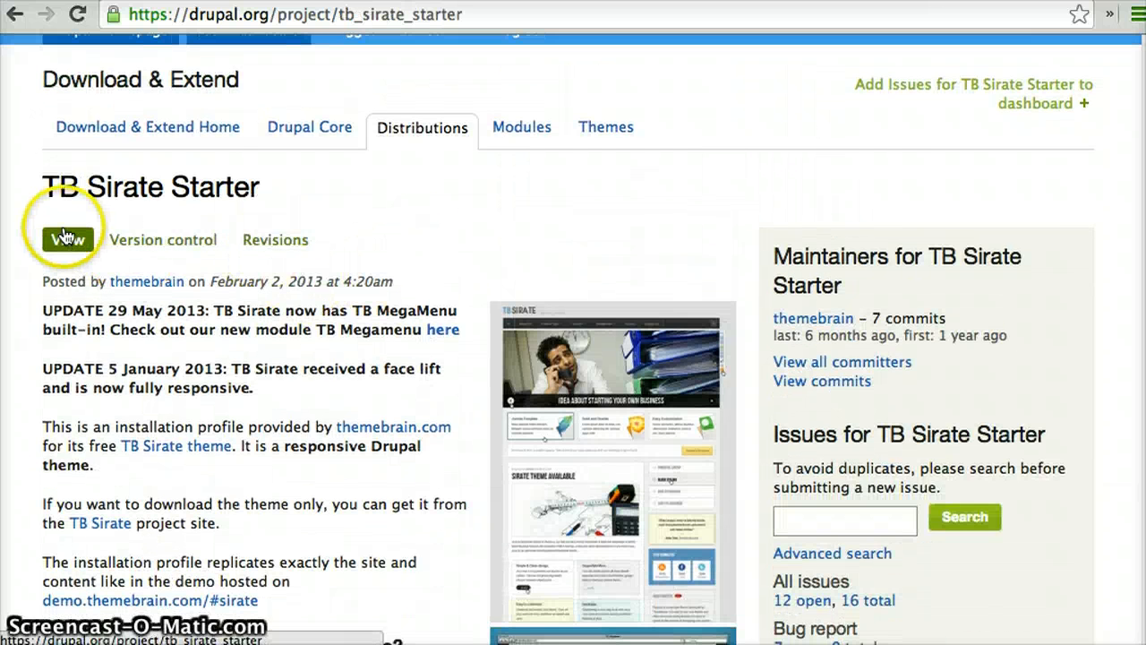
scroll(312, 516, "down", 10)
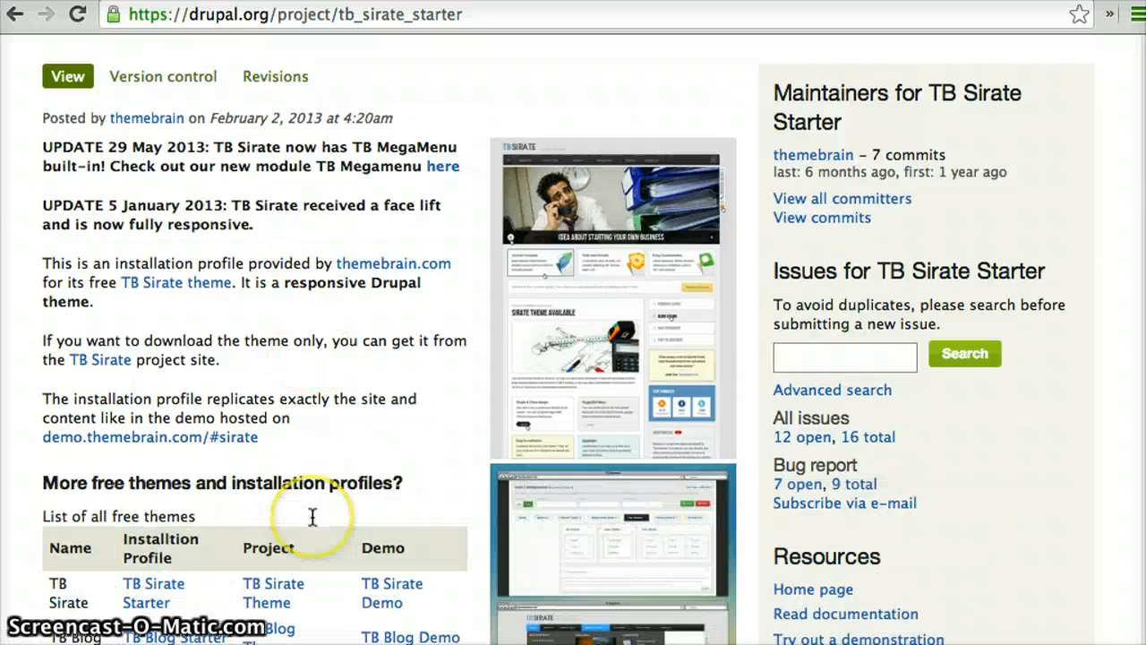
scroll(313, 517, "up", 13)
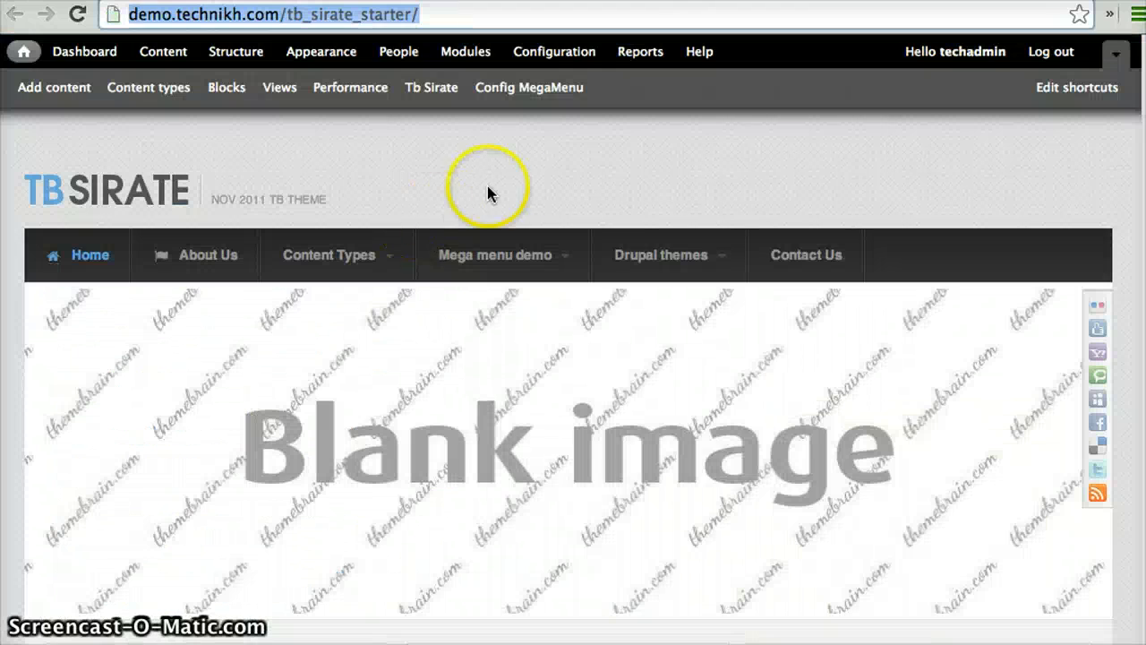
Look over the TB Sirate demo site's home page from the header down to the footer
left_click(488, 193)
left_click(448, 192)
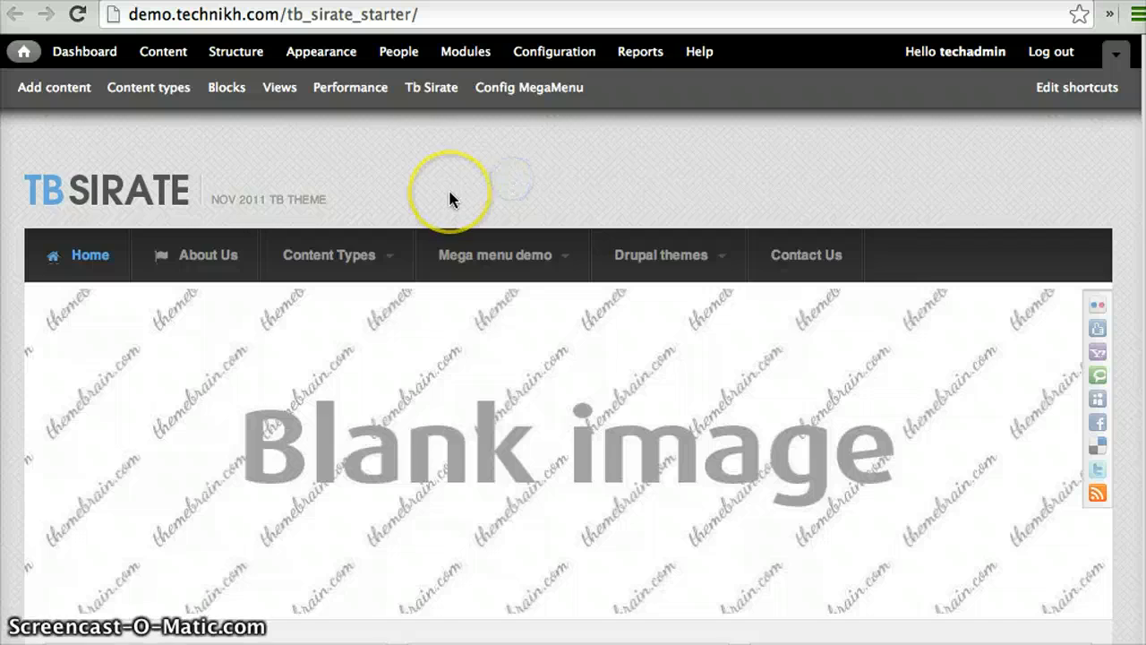
scroll(451, 200, "down", 8)
scroll(451, 199, "down", 6)
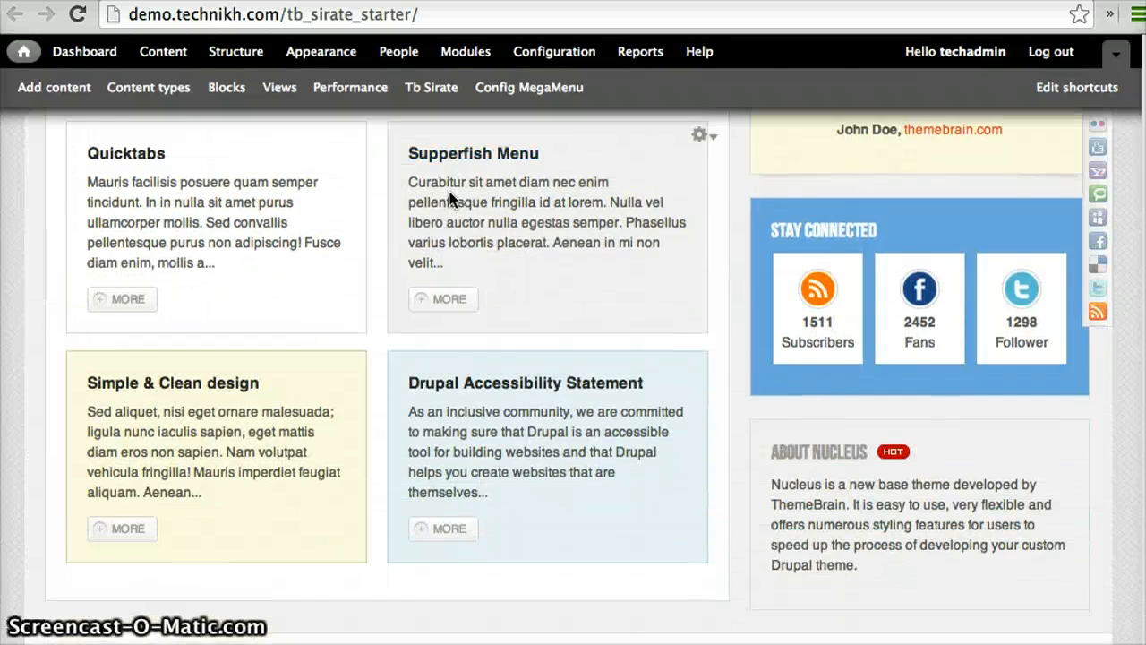
scroll(451, 200, "up", 3)
scroll(451, 199, "down", 10)
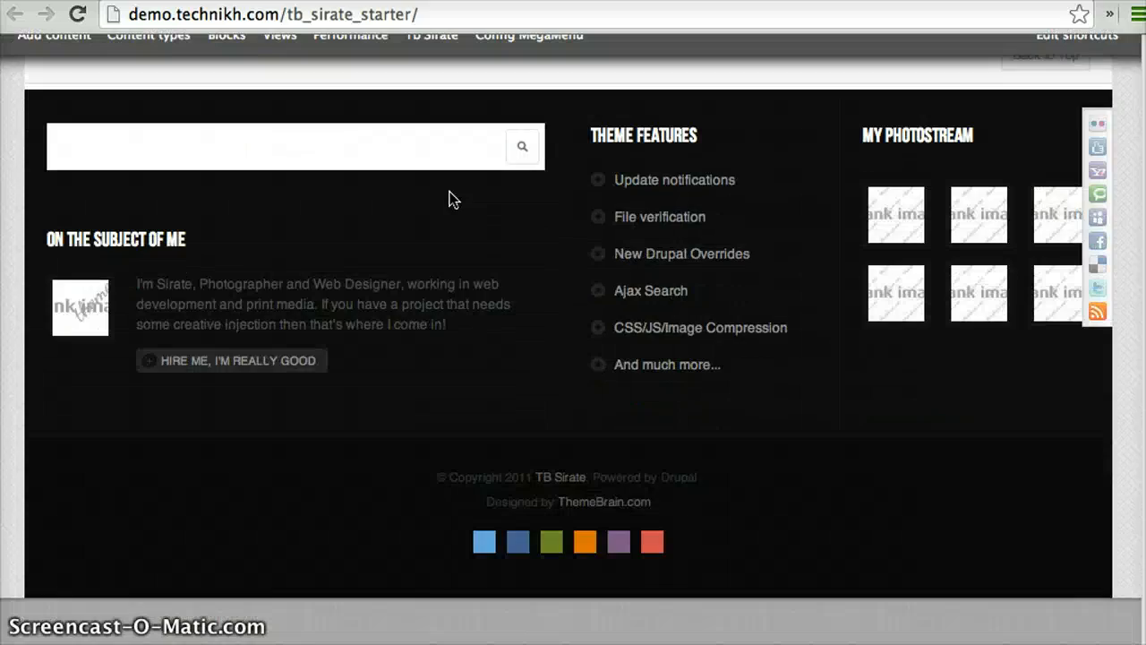
scroll(451, 200, "up", 20)
scroll(451, 199, "up", 6)
scroll(451, 200, "down", 2)
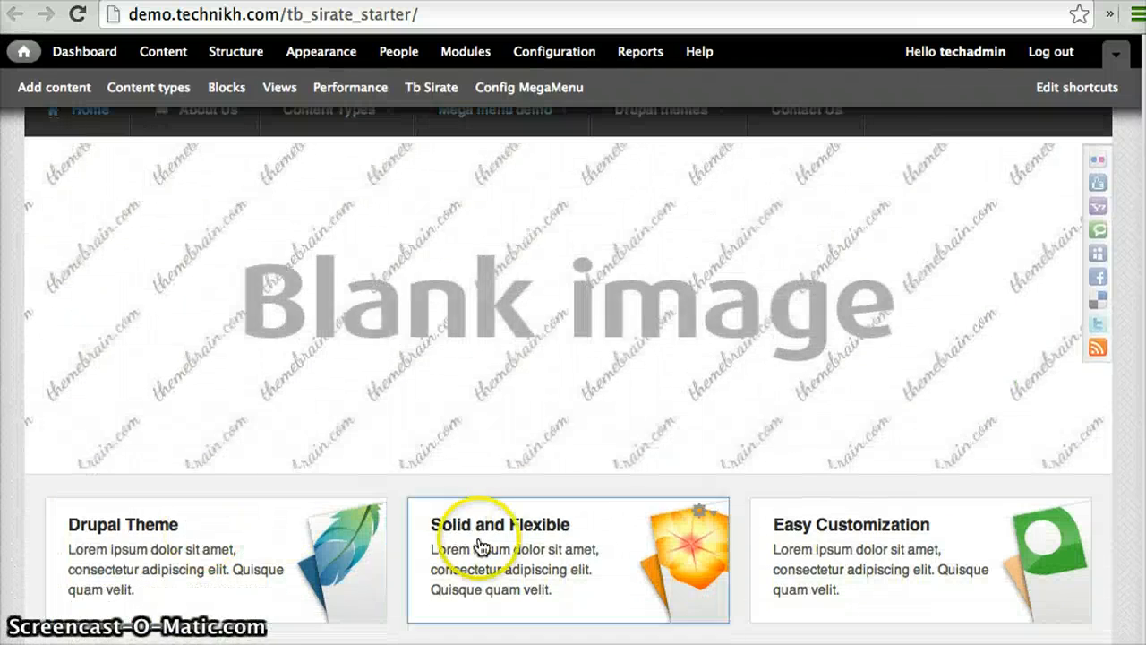
Advance through the slides of the home page slideshow on the demo site
mouse_move(325, 371)
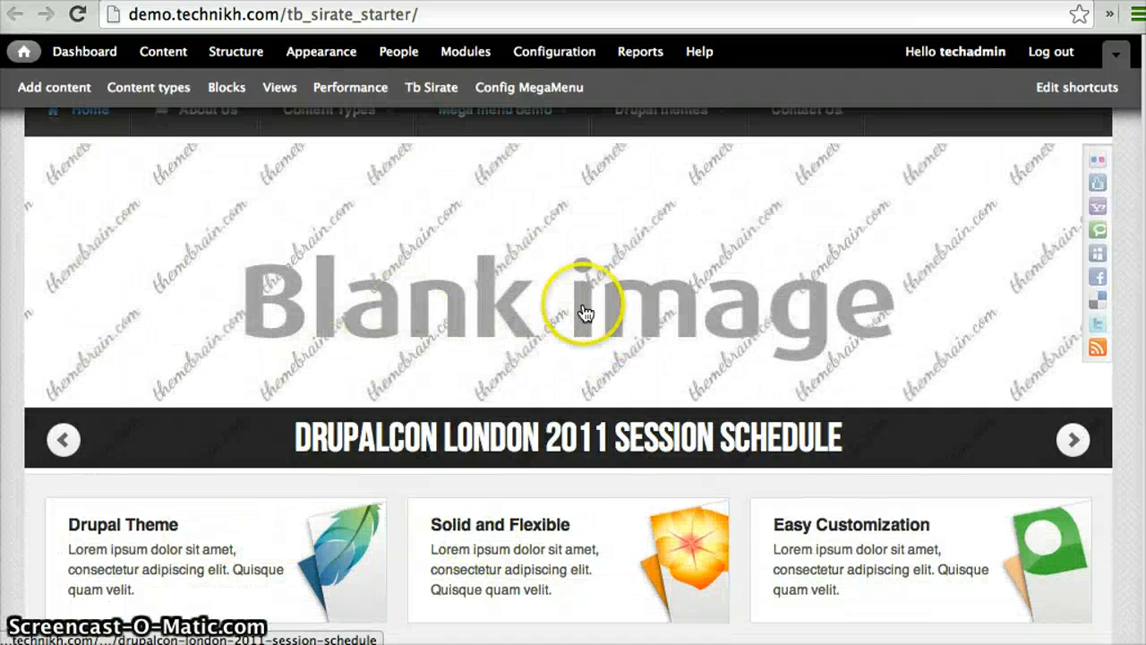
scroll(759, 383, "up", 2)
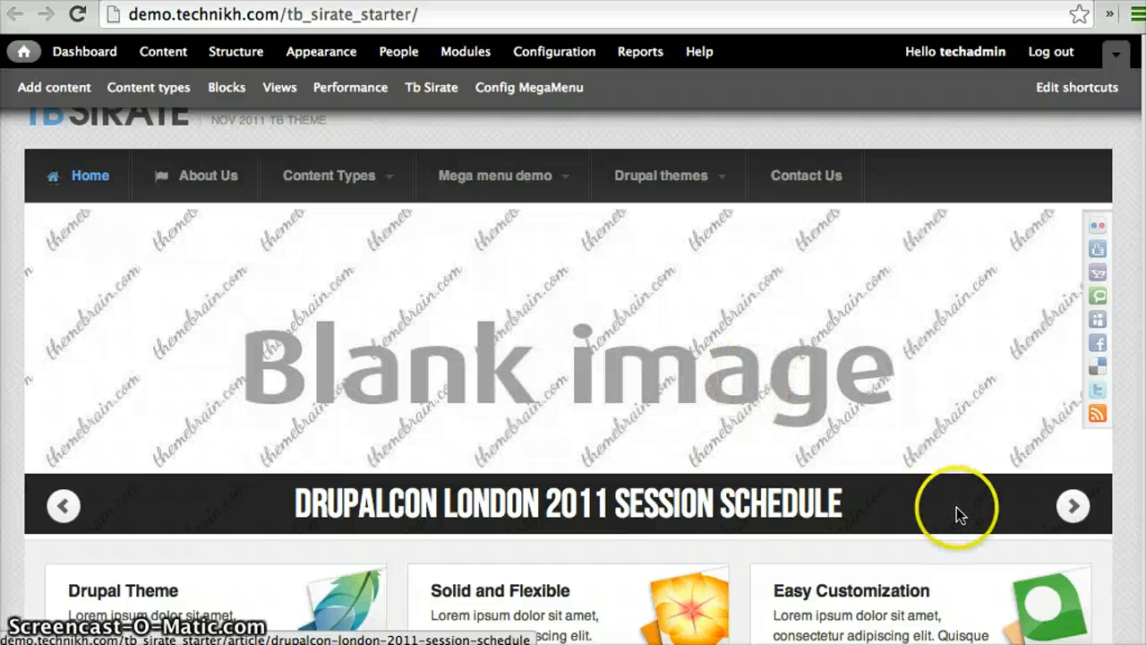
left_click(1075, 510)
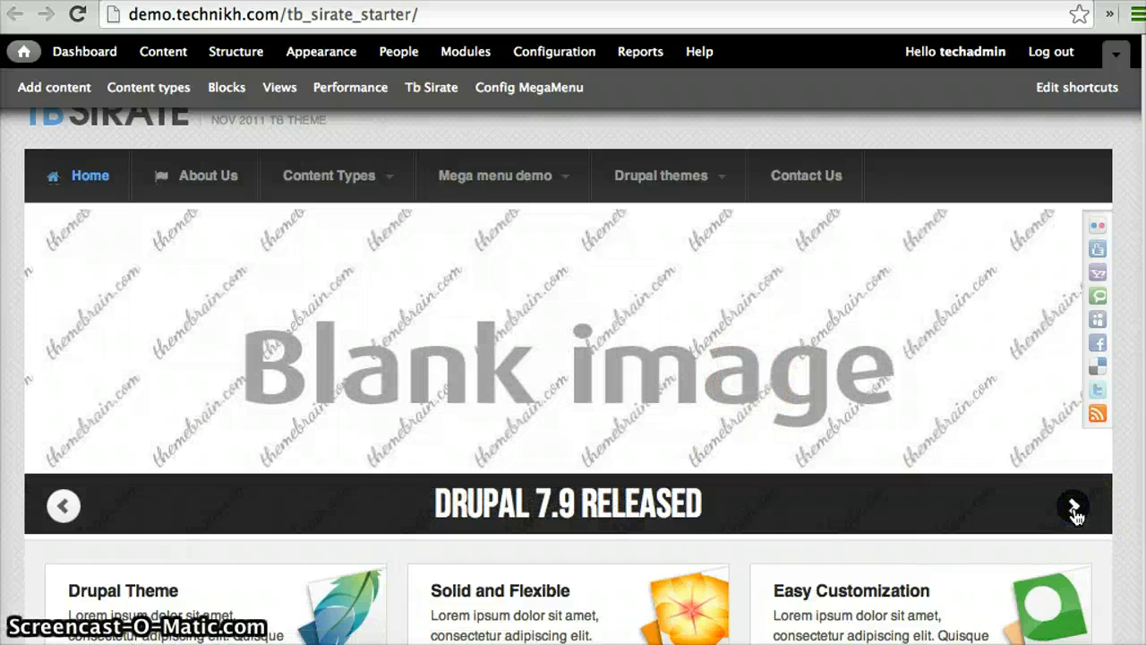
left_click(1075, 510)
left_click(1074, 509)
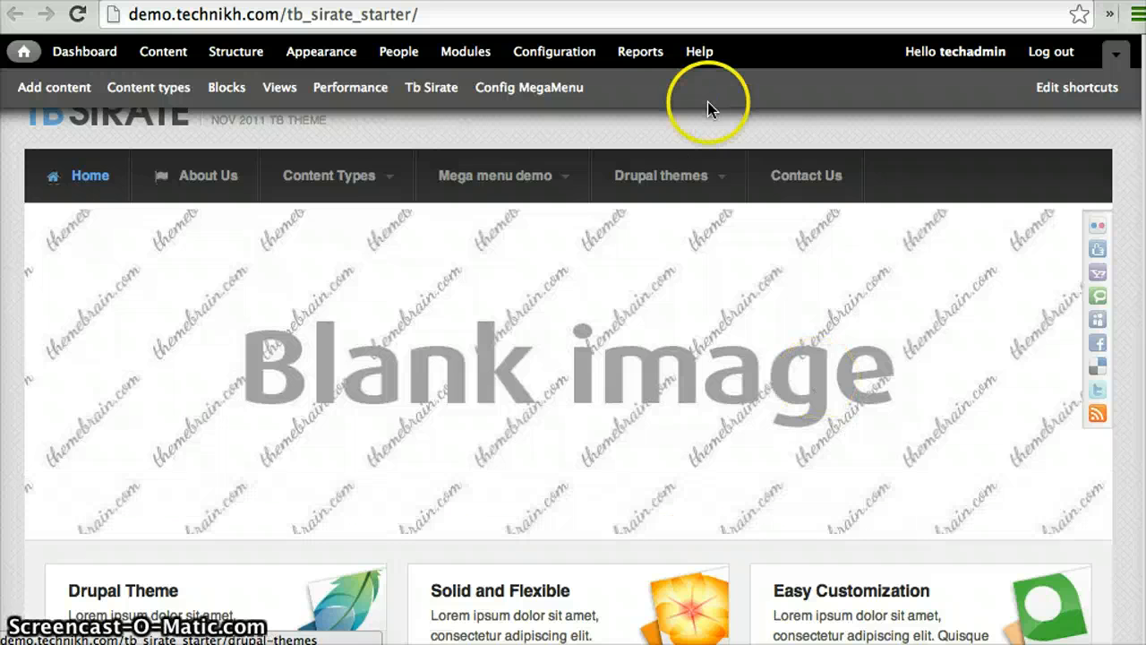
Open the demo site's Modules administration page in a separate browser tab
right_click(473, 54)
left_click(477, 62)
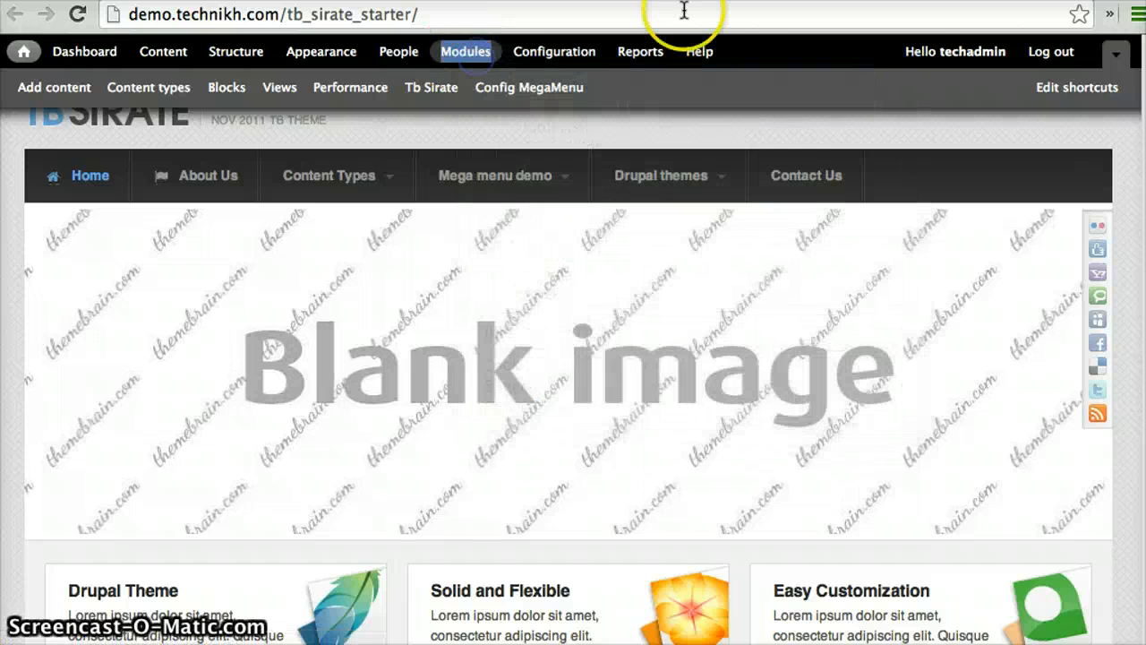
left_click(501, 2)
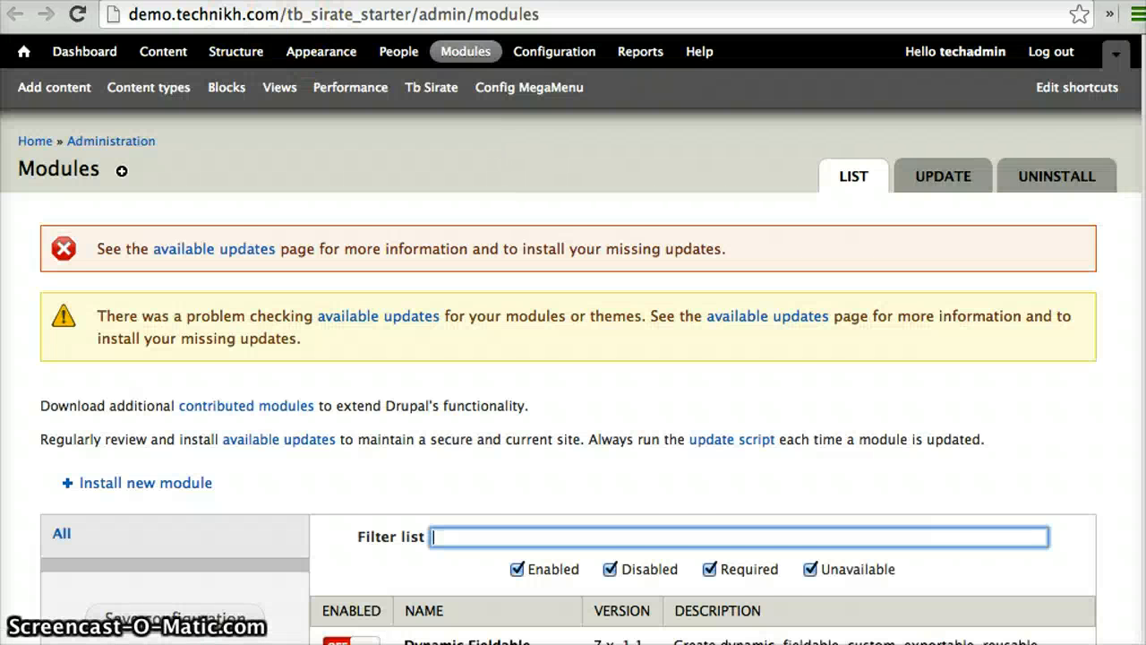
Return to the Views Stylizer project page and check its module dependencies, recommended modules and usage instructions
left_click(244, 2)
left_click(286, 2)
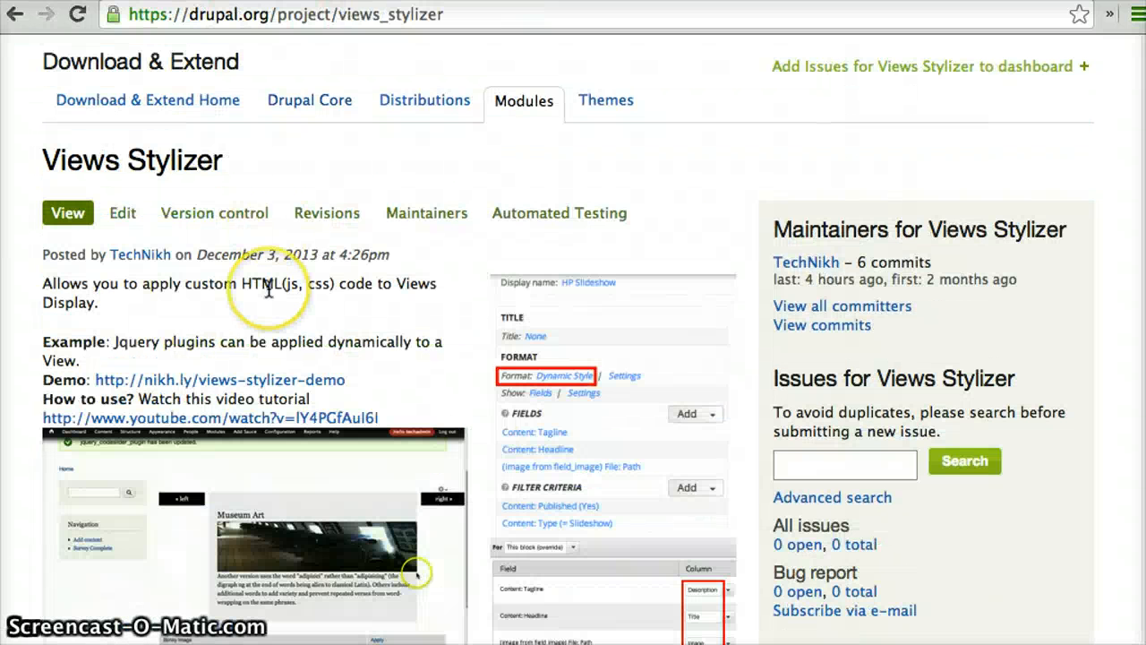
scroll(268, 288, "down", 5)
left_click(188, 267)
scroll(190, 295, "down", 5)
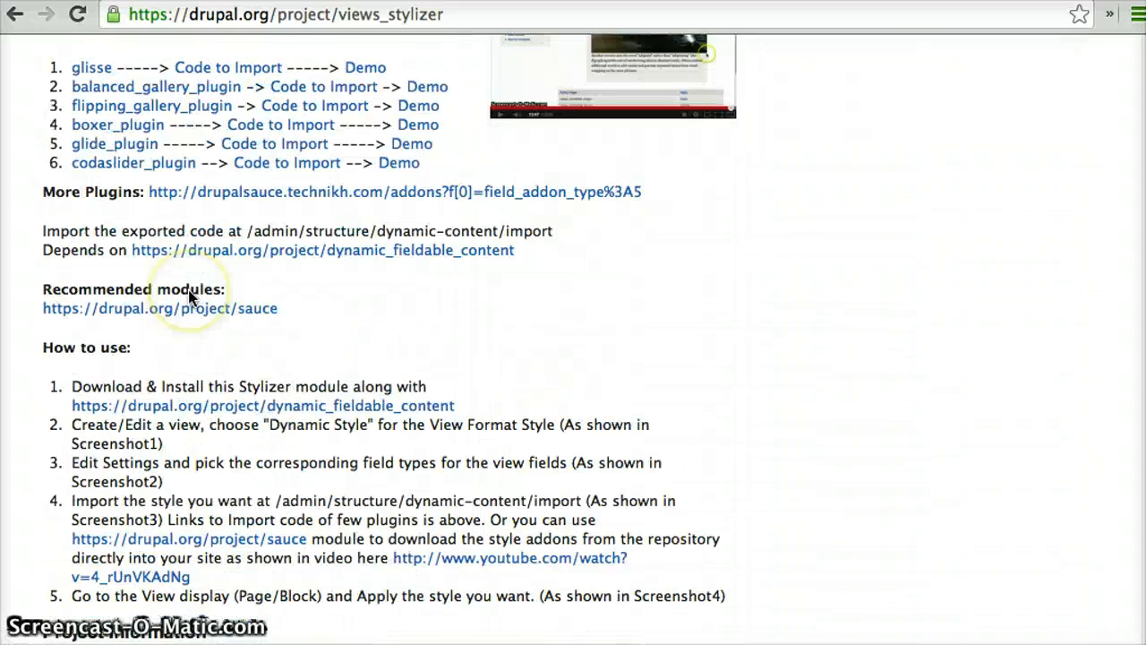
scroll(161, 296, "down", 3)
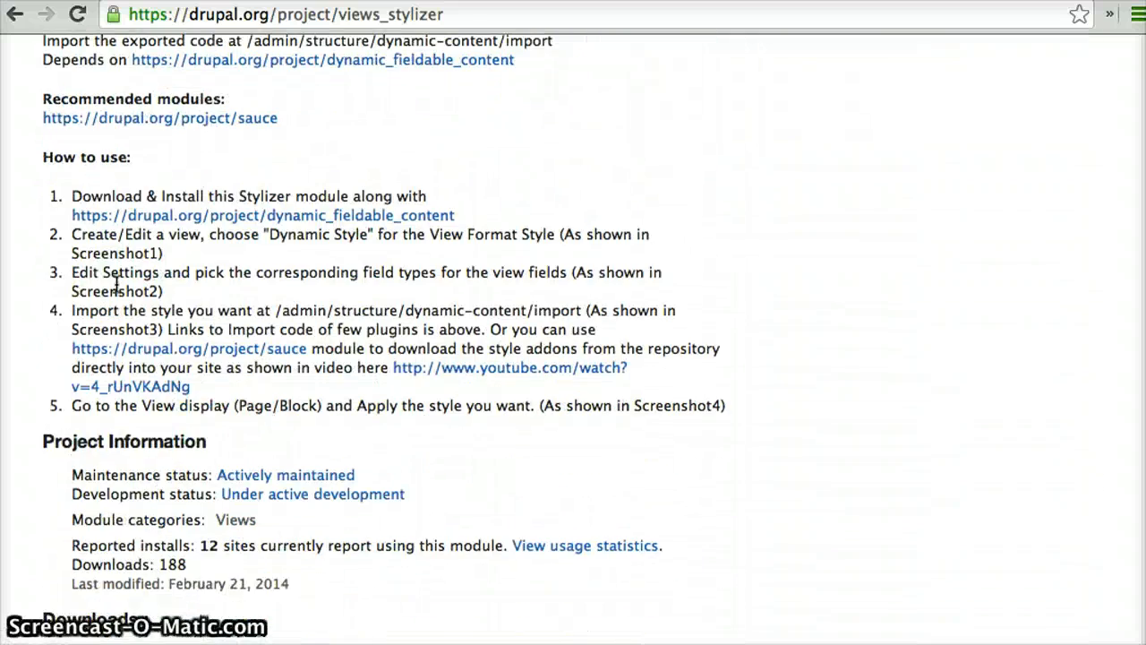
scroll(125, 269, "up", 4)
left_click_drag(53, 257, 512, 274)
left_click(474, 305)
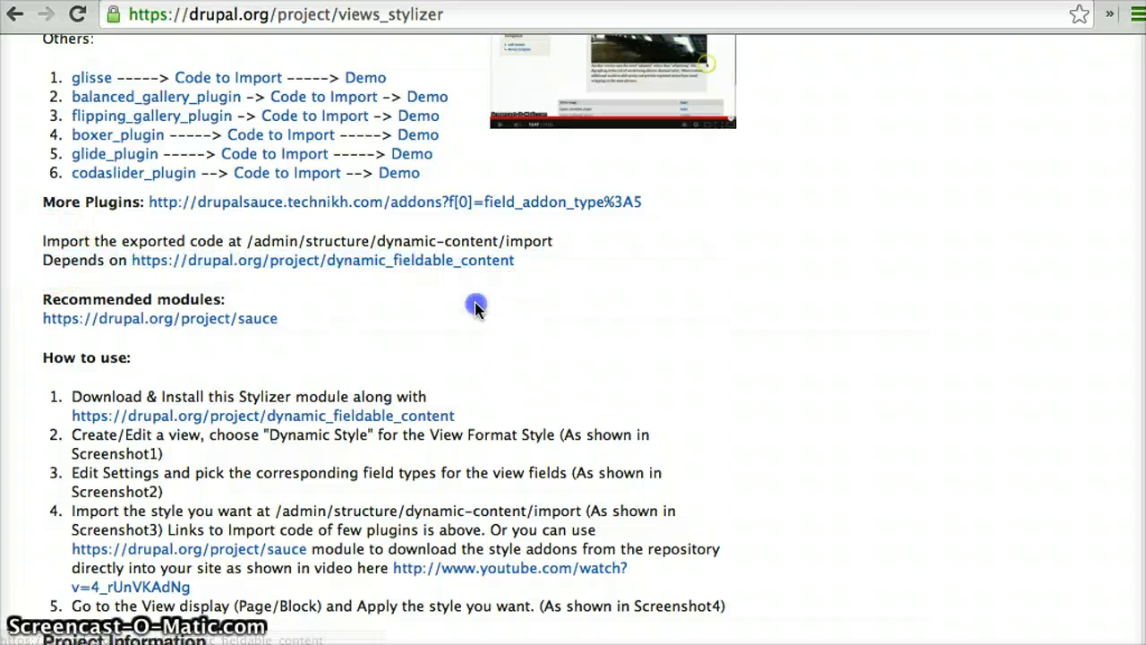
Go back to the demo site's Modules page and show only the modules in the Sauce package
left_click(686, 2)
scroll(516, 331, "down", 6)
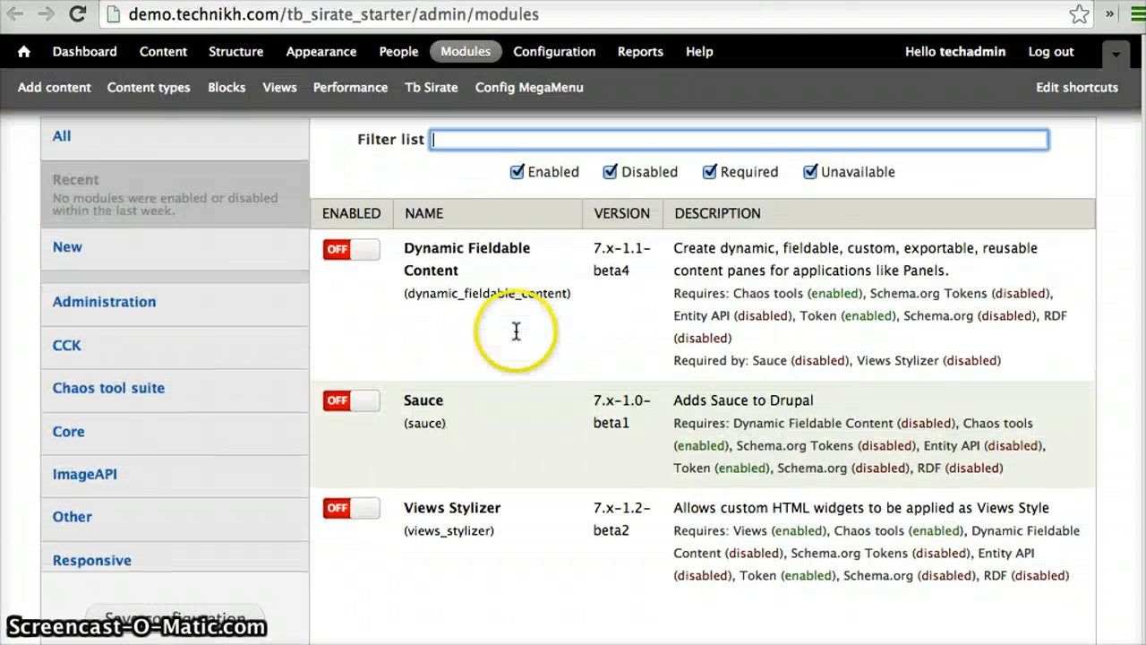
scroll(264, 416, "down", 4)
left_click(203, 377)
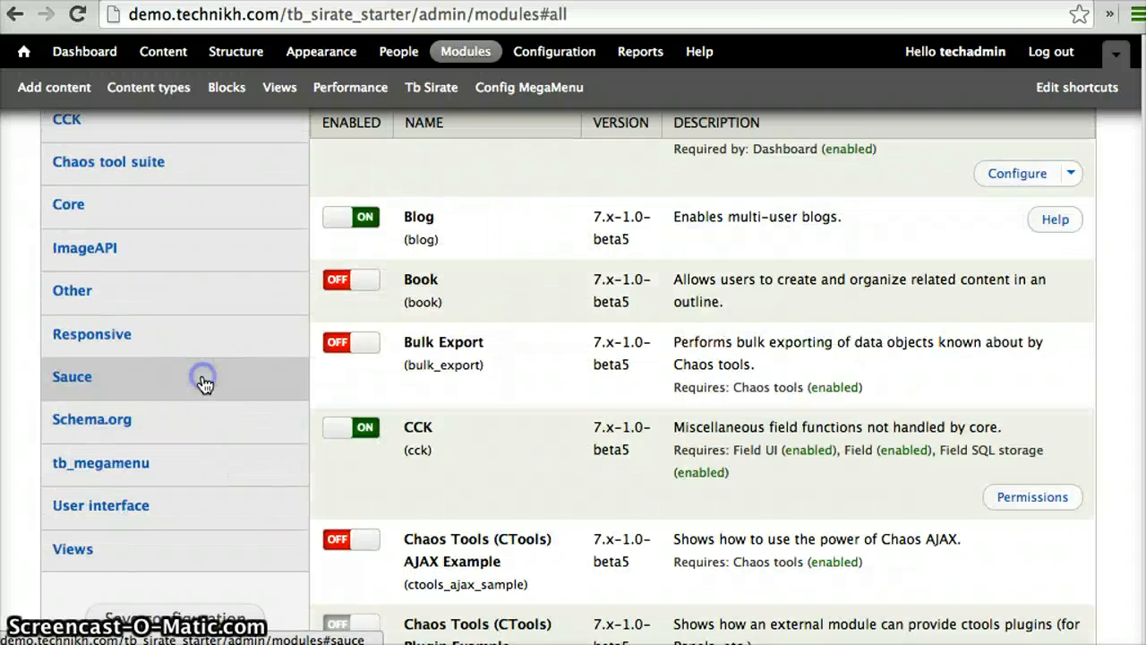
scroll(203, 377, "up", 3)
scroll(187, 478, "down", 1)
left_click(171, 463)
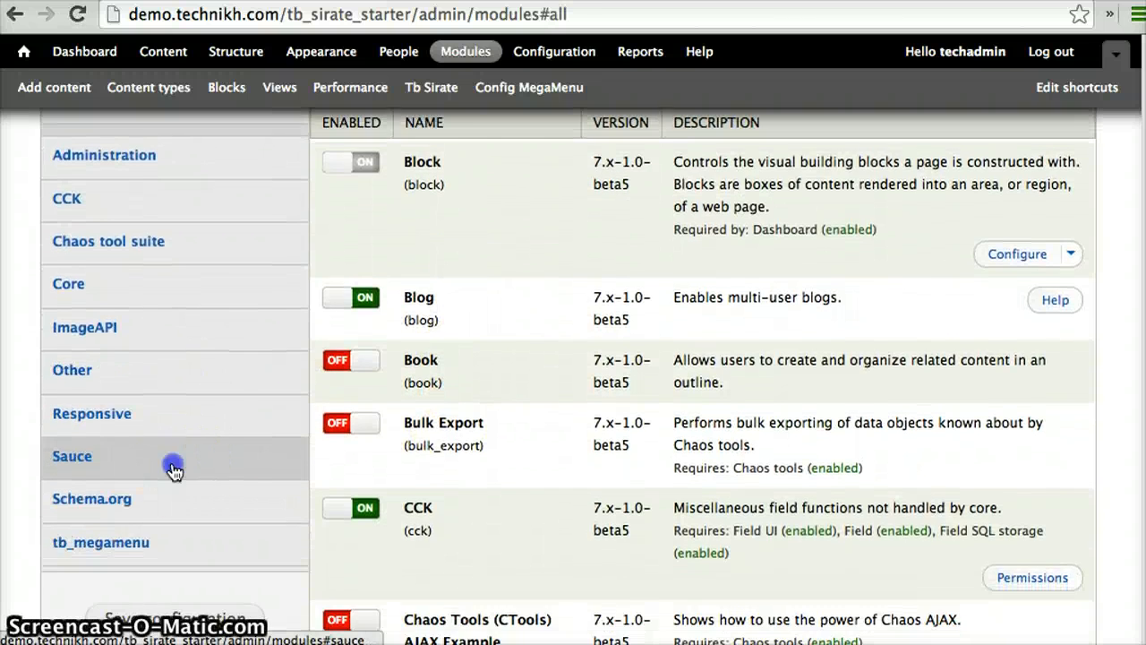
scroll(520, 376, "up", 2)
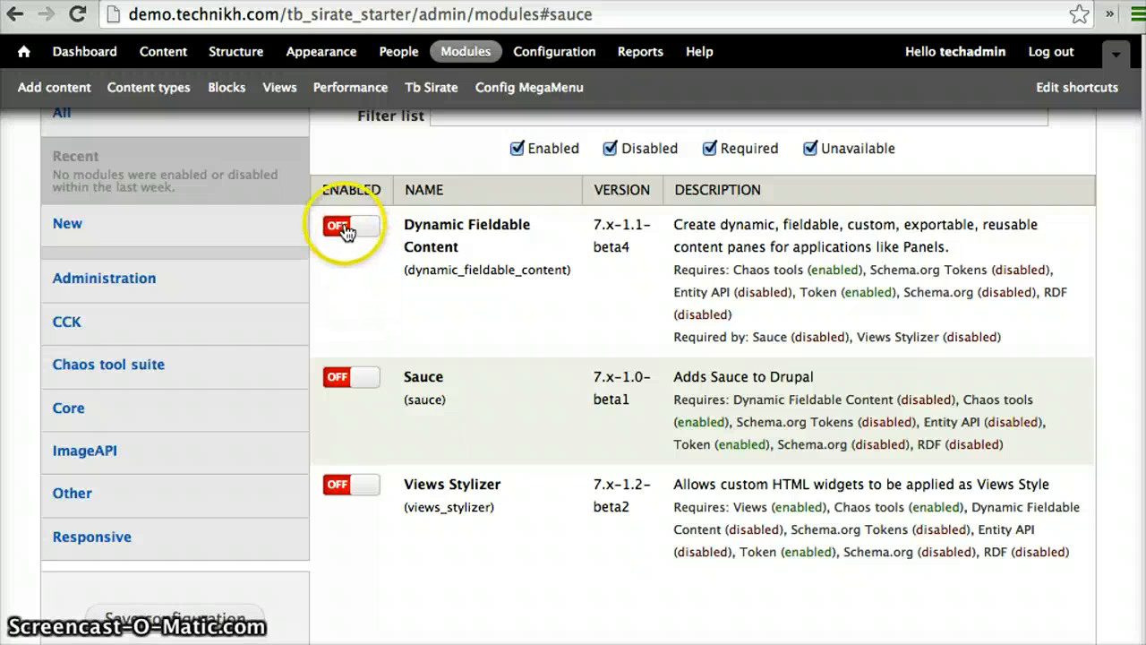
Enable Dynamic Fieldable Content, Sauce and Views Stylizer, save the configuration, and agree to enable their required modules
left_click(348, 230)
left_click(336, 378)
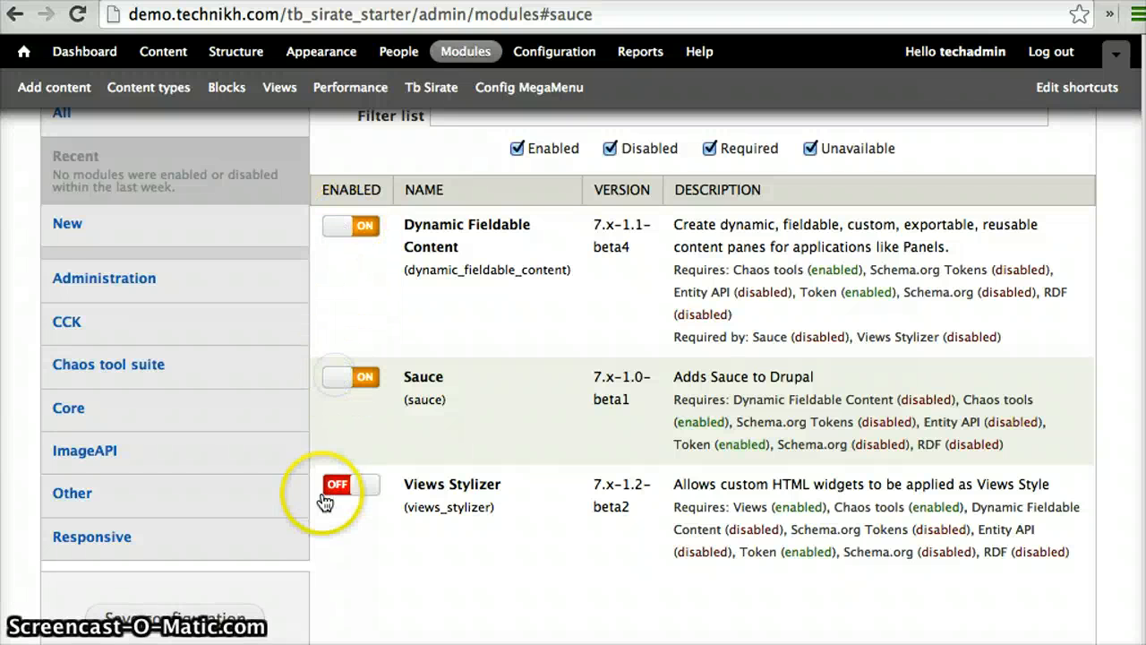
left_click(338, 488)
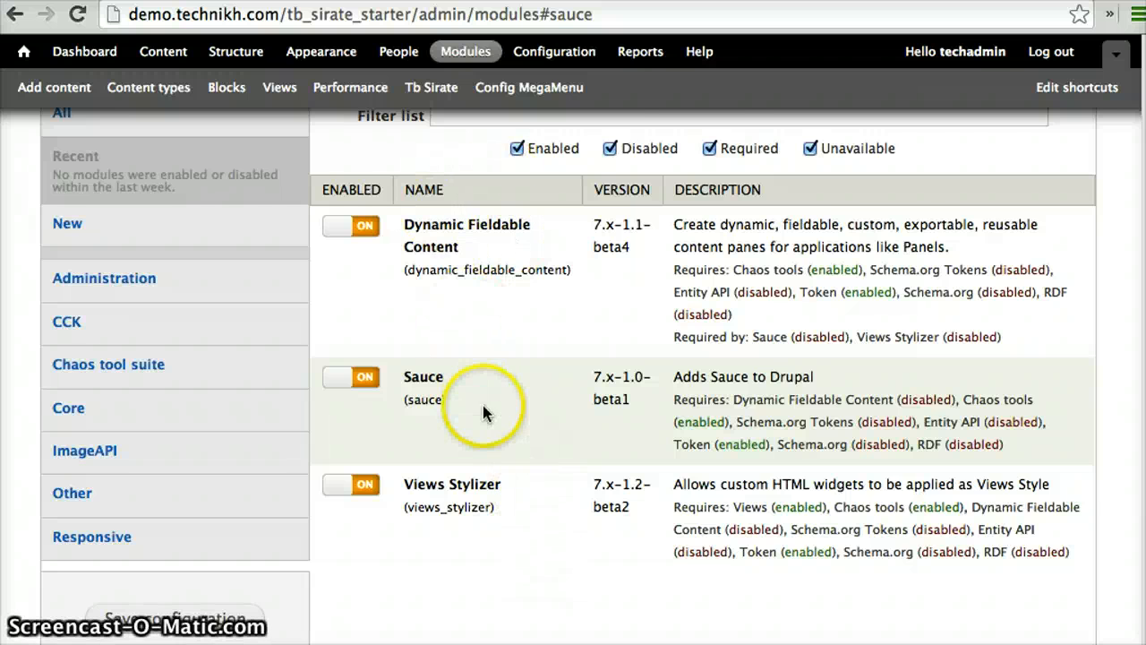
scroll(484, 408, "down", 5)
left_click(192, 617)
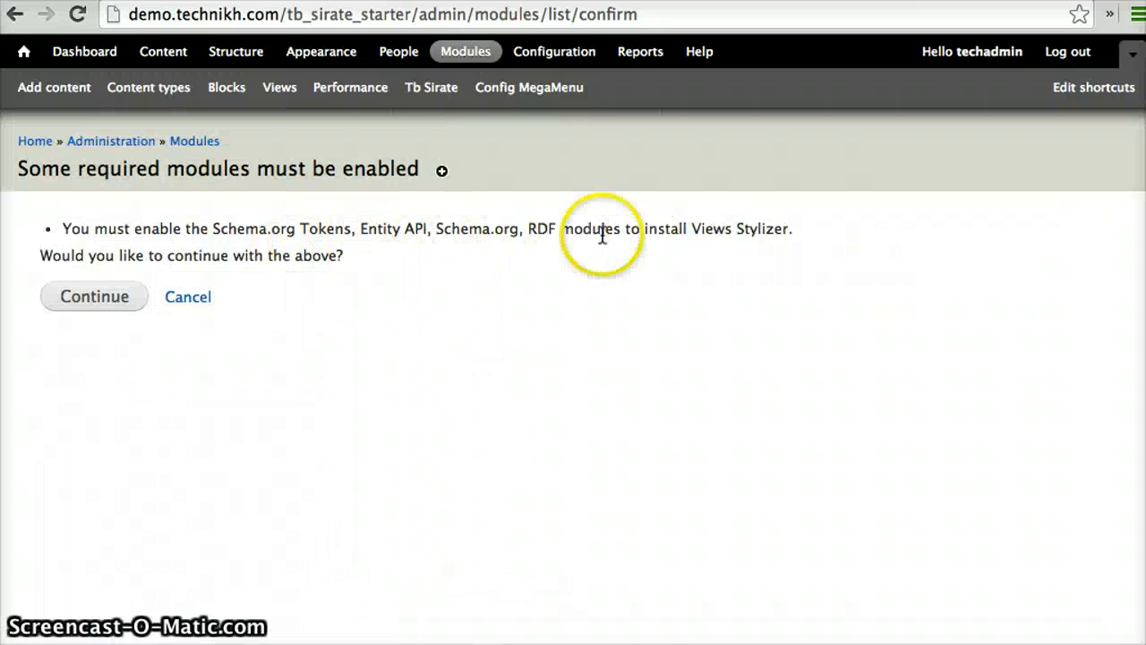
left_click(87, 300)
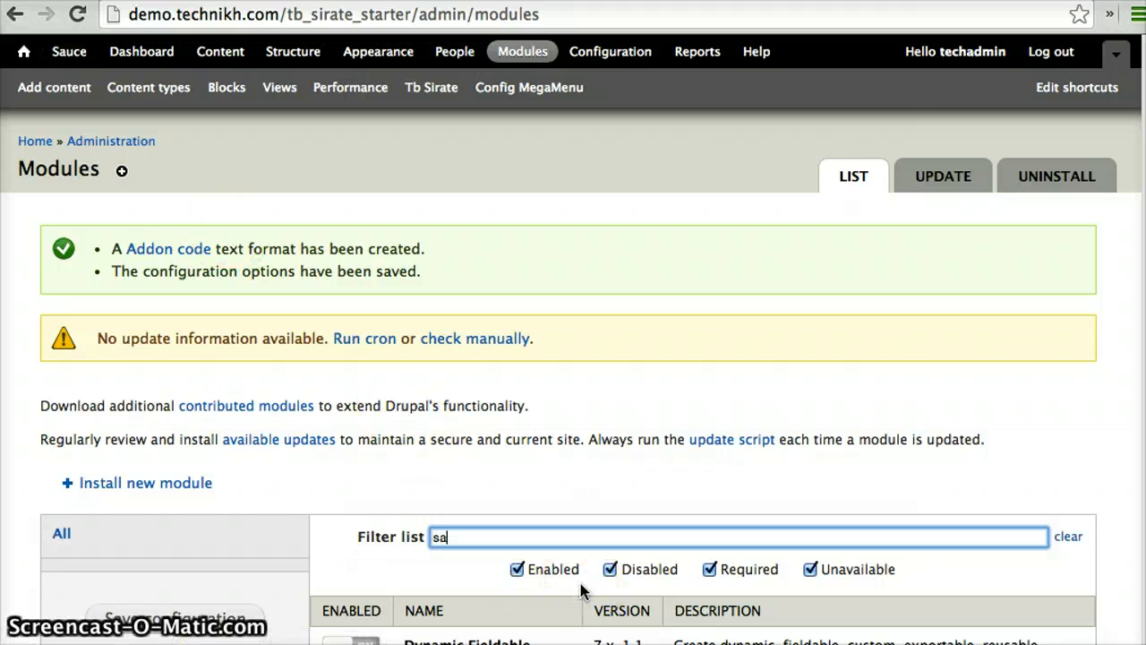
Filter the module list by "sauce" and open the Sauce module's configuration
type("e")
scroll(721, 609, "down", 5)
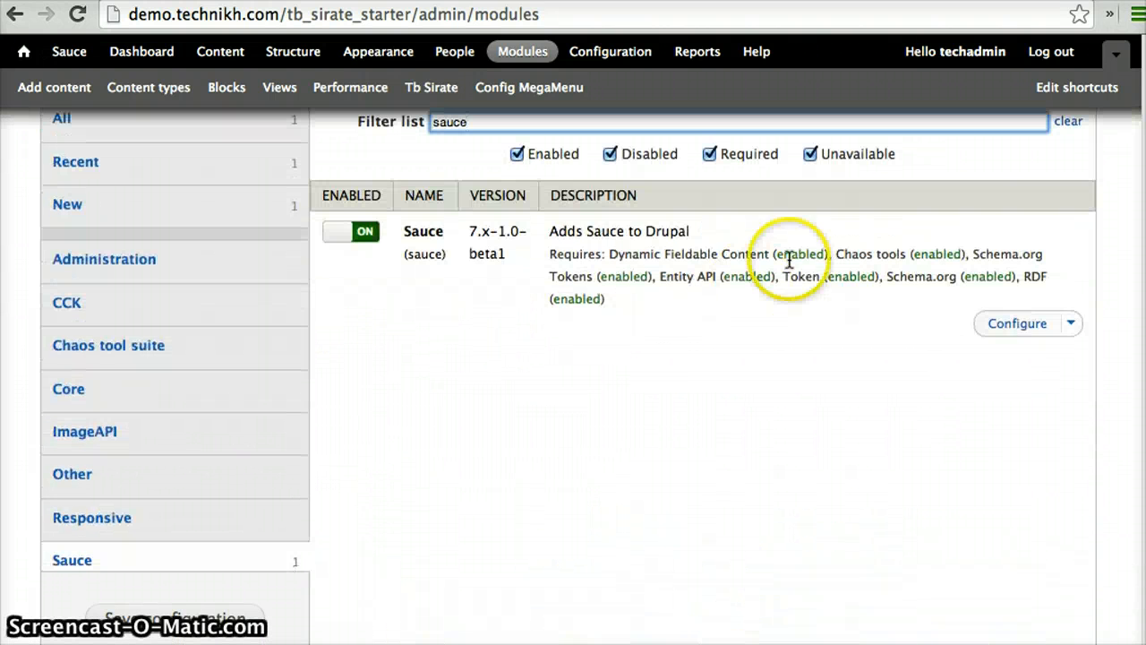
left_click(1019, 327)
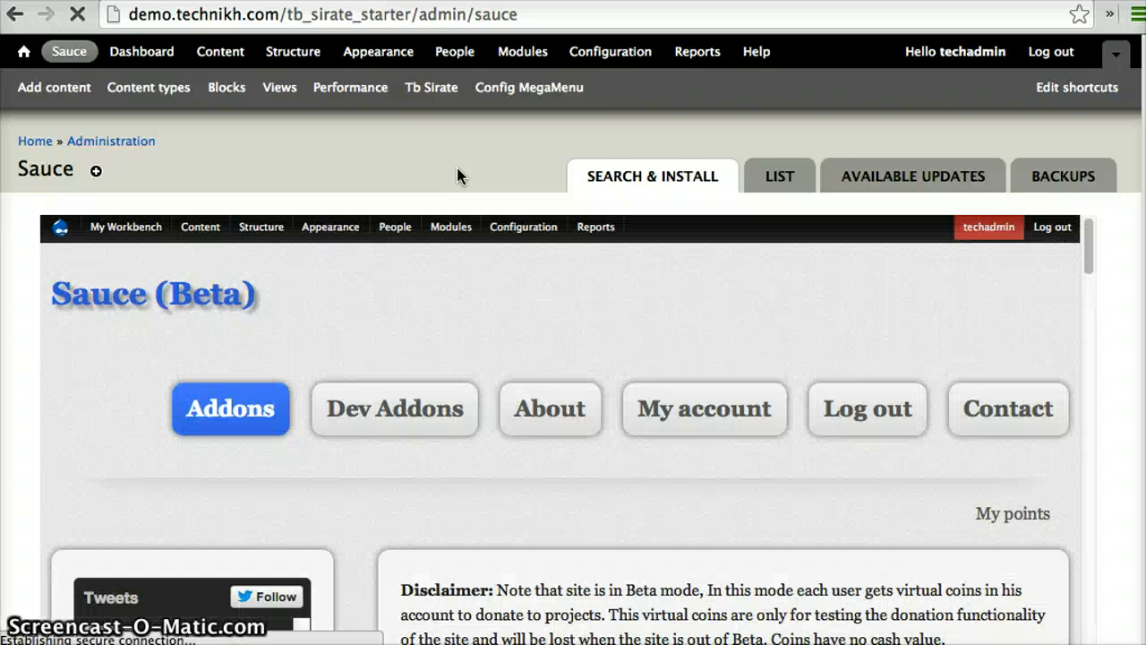
Browse the Sauce addons repository and filter the addons by the TB Sirate Starter platform
scroll(456, 175, "down", 5)
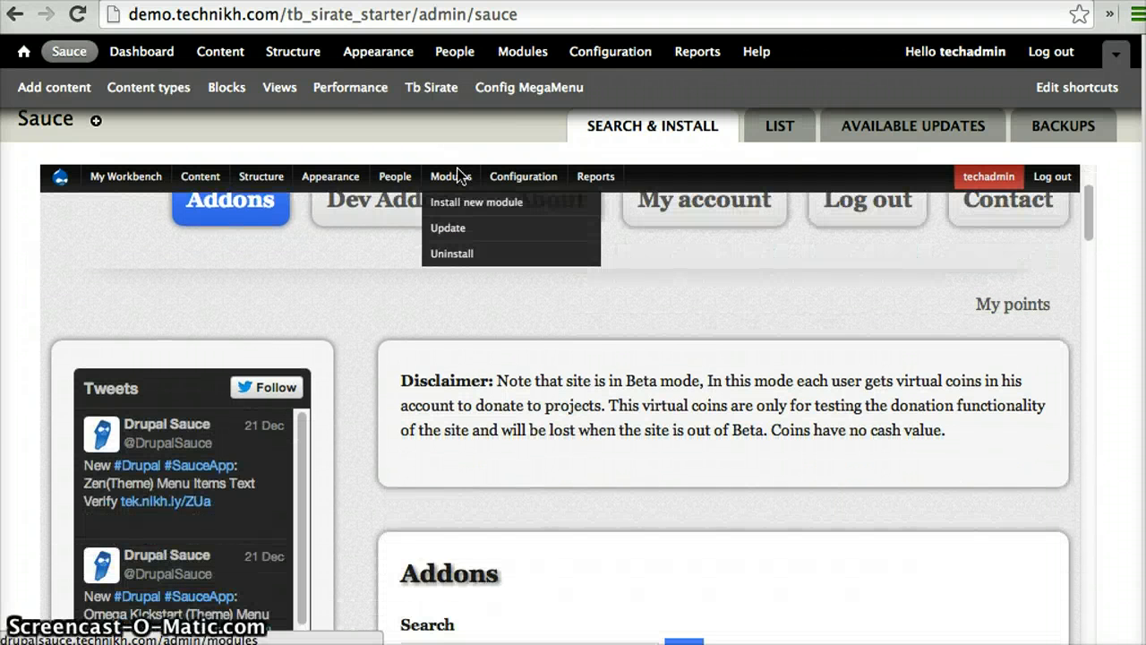
left_click(278, 308)
scroll(332, 288, "down", 5)
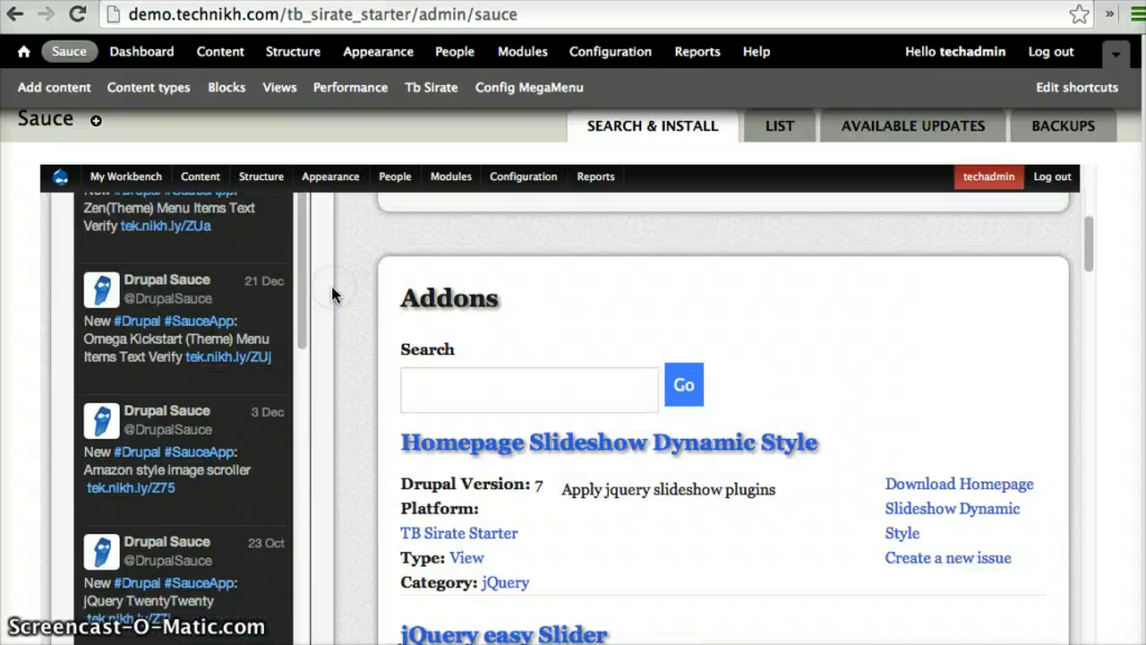
scroll(331, 288, "down", 10)
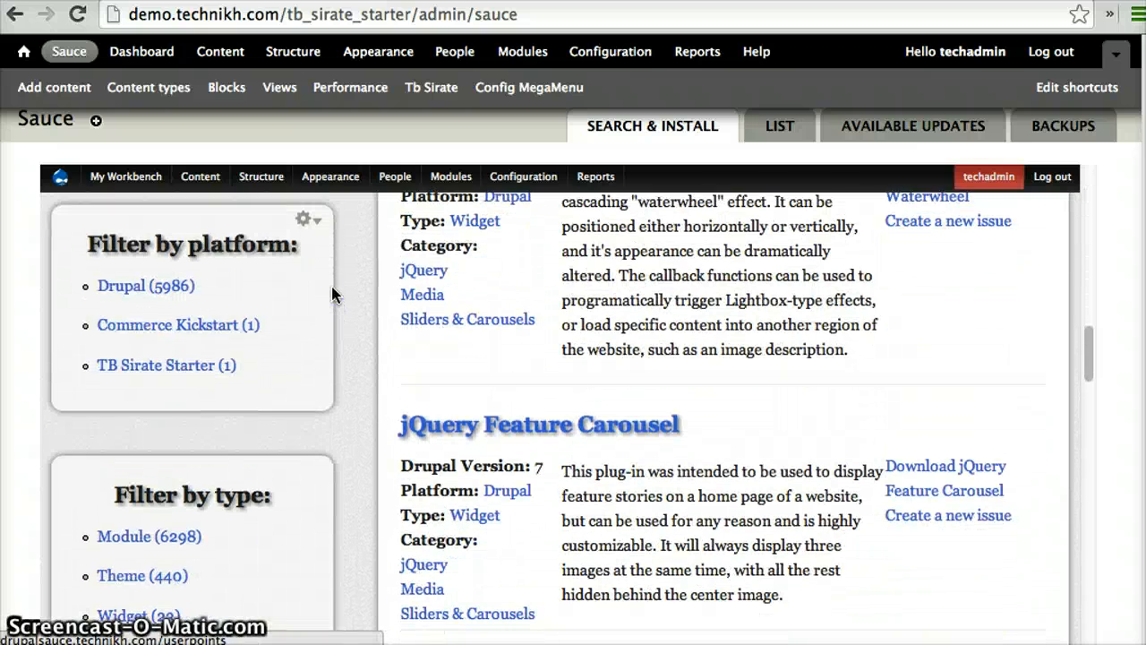
left_click(123, 285)
left_click(170, 362)
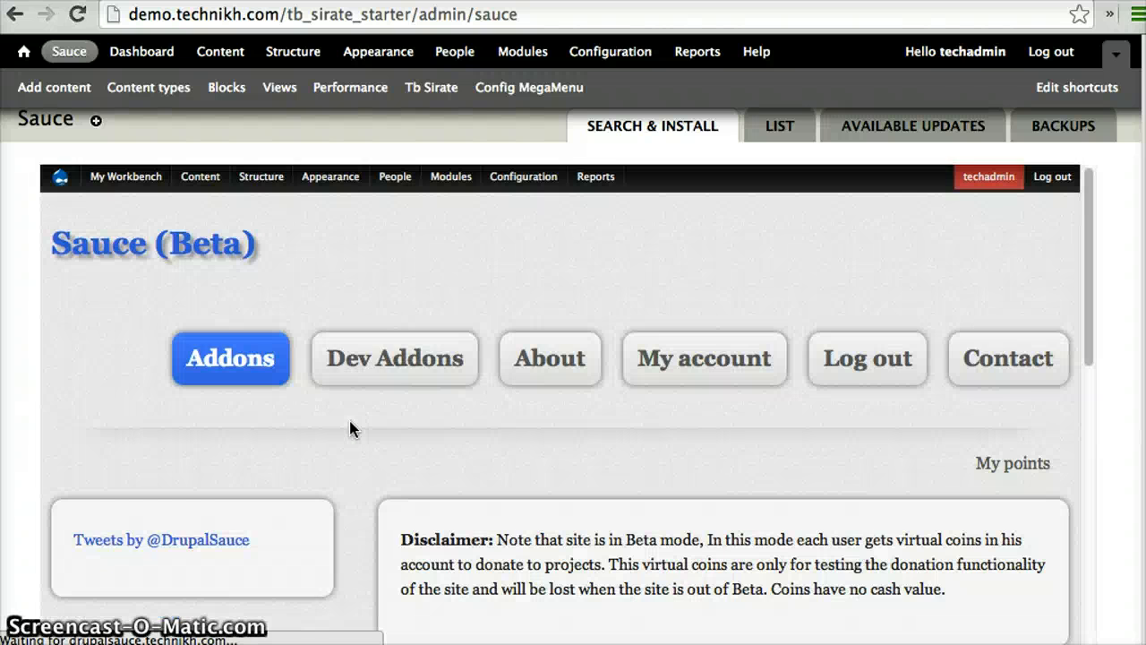
Download and install the Homepage Slideshow Dynamic Style addon from the filtered addons
scroll(350, 430, "down", 3)
left_click(350, 436)
scroll(350, 436, "down", 2)
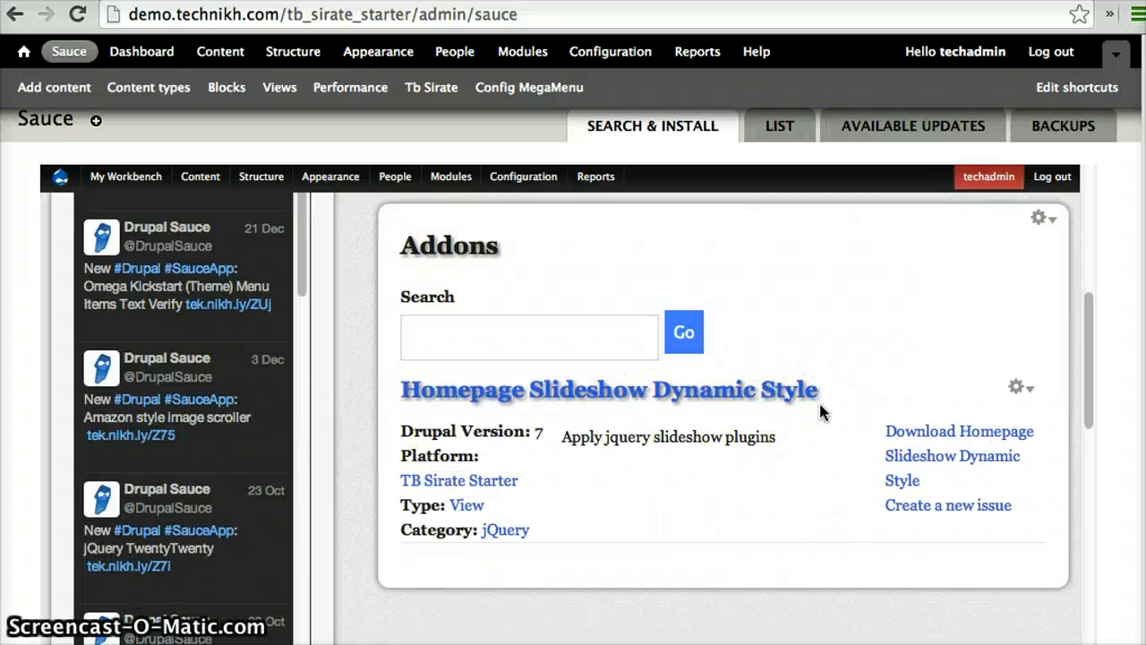
left_click(936, 434)
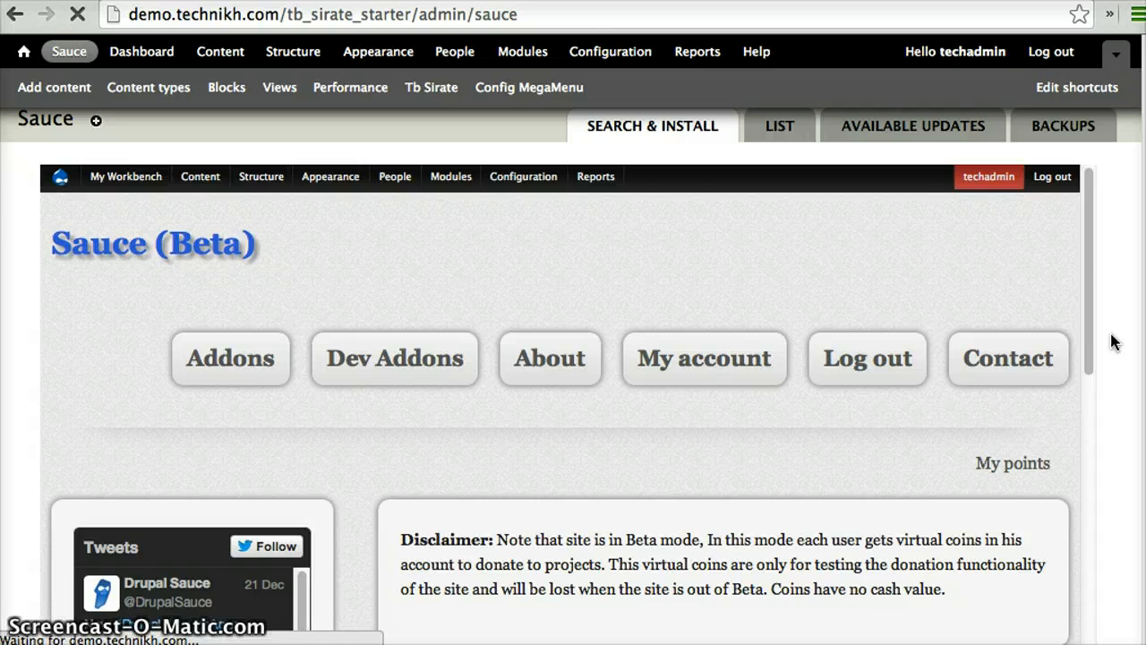
scroll(1113, 342, "down", 2)
scroll(1113, 342, "down", 3)
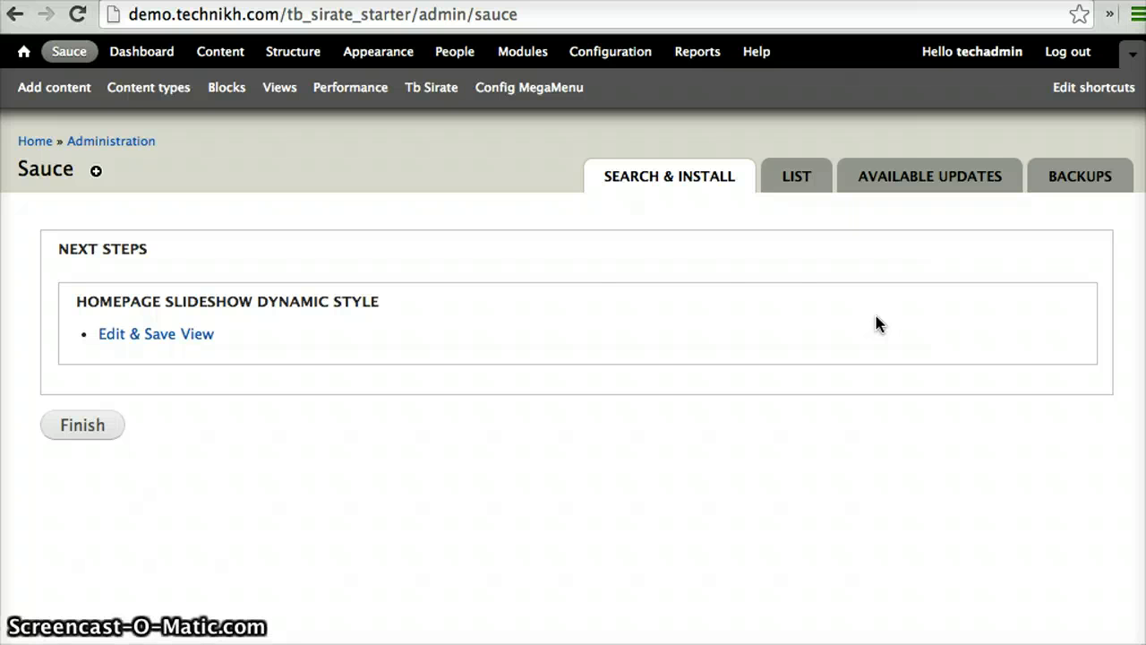
Open the Slideshow view from the addon's next steps and save it permanently
left_click(147, 335)
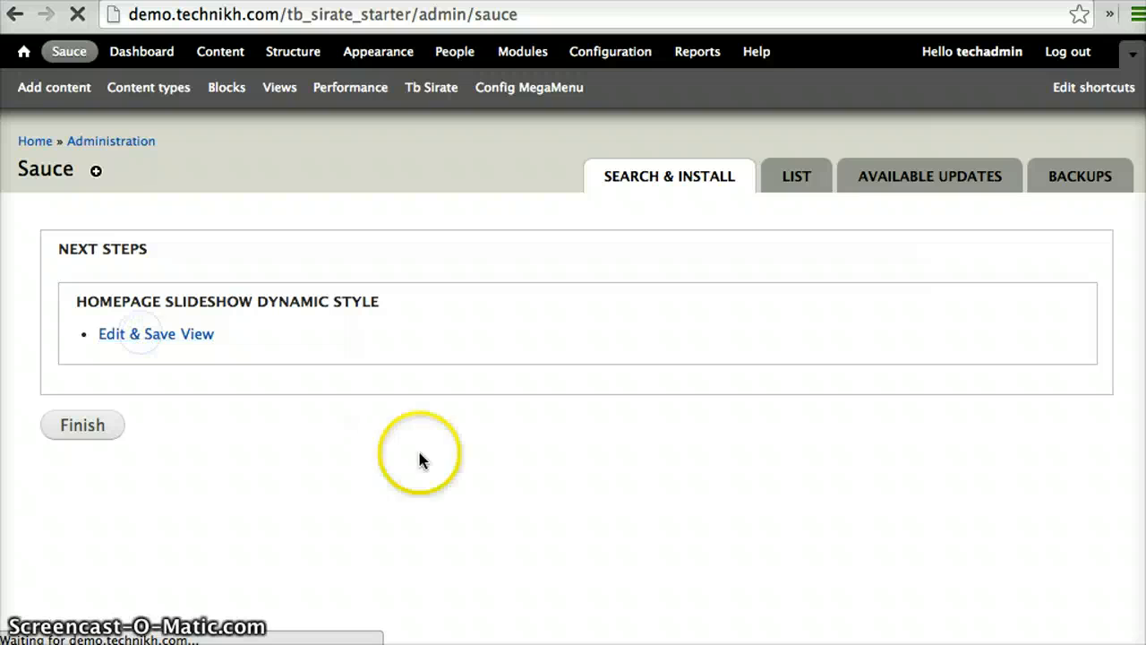
scroll(558, 414, "down", 5)
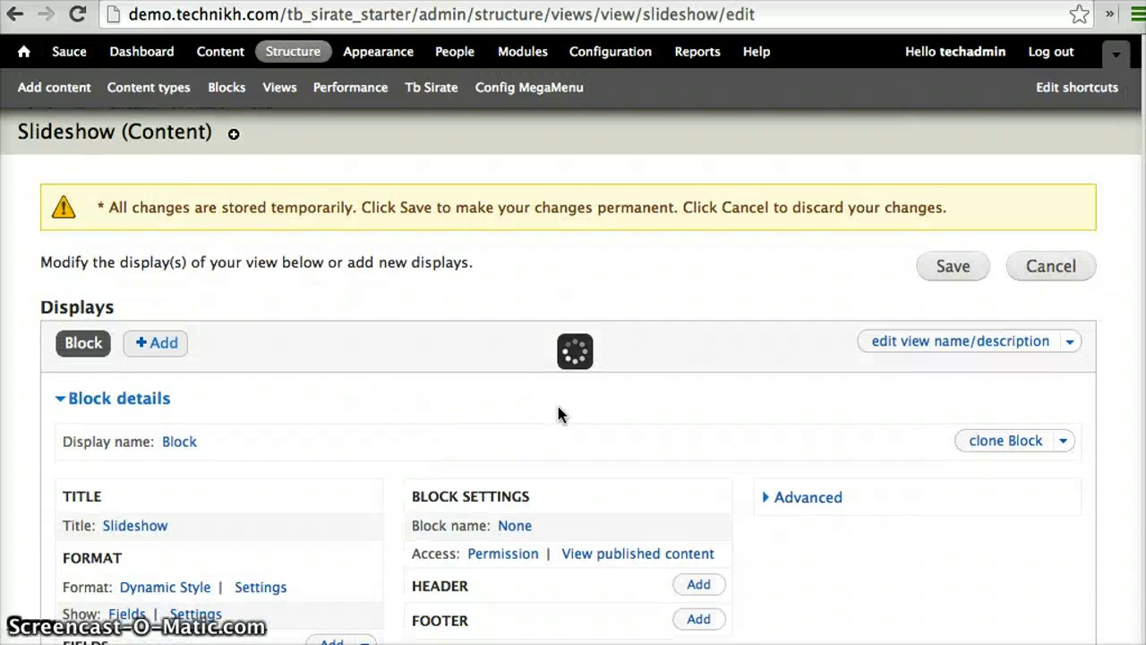
scroll(558, 415, "up", 3)
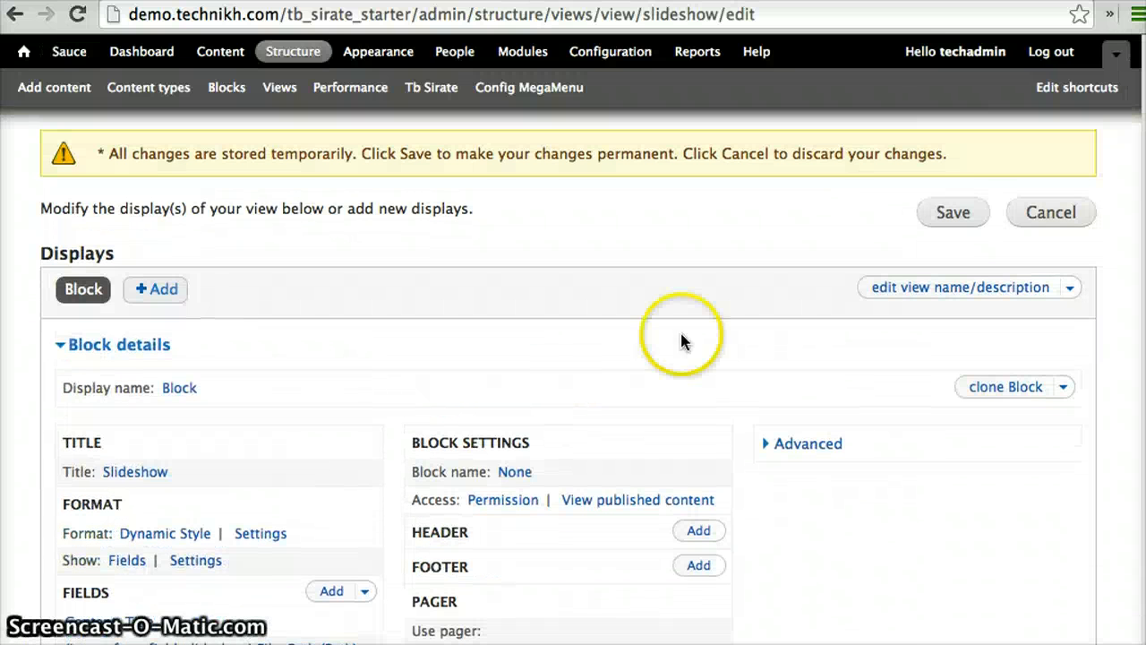
left_click(947, 222)
scroll(721, 255, "up", 2)
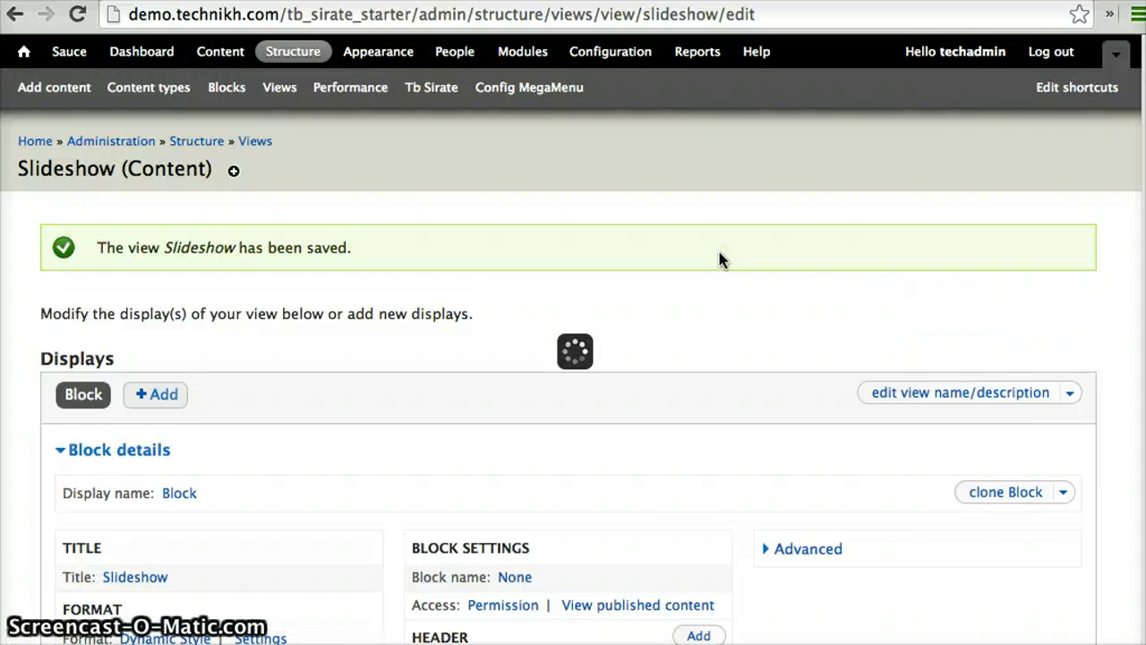
scroll(721, 260, "down", 2)
scroll(719, 253, "up", 2)
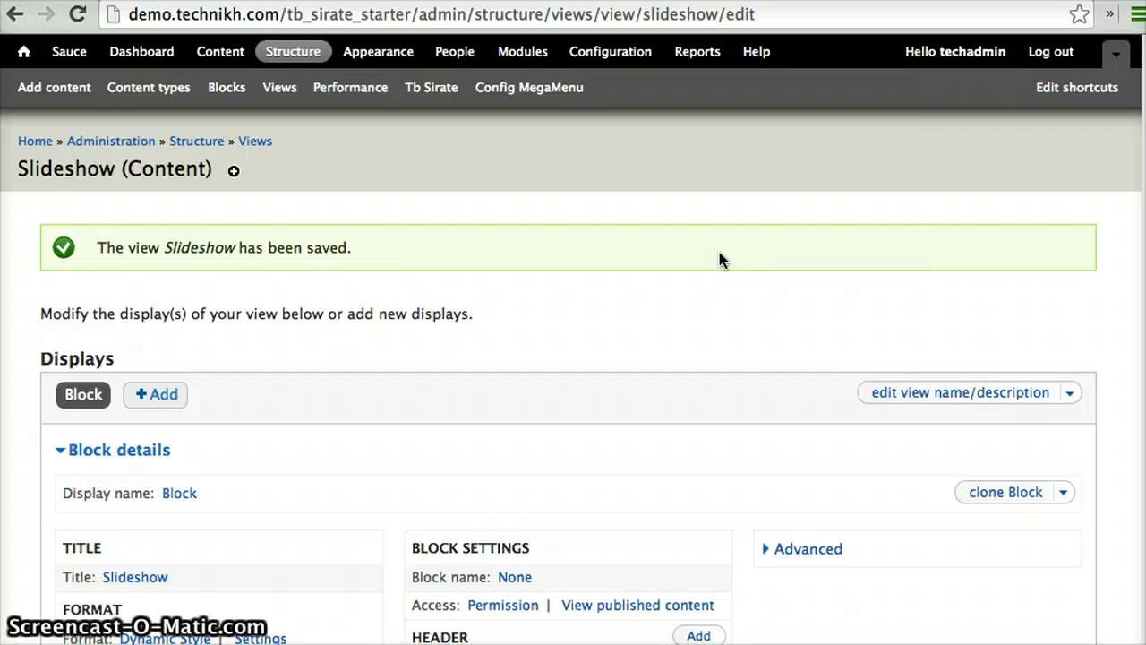
Return to the Sauce addons repository and check the sample plugins listed on the Views Stylizer project page
left_click(330, 179)
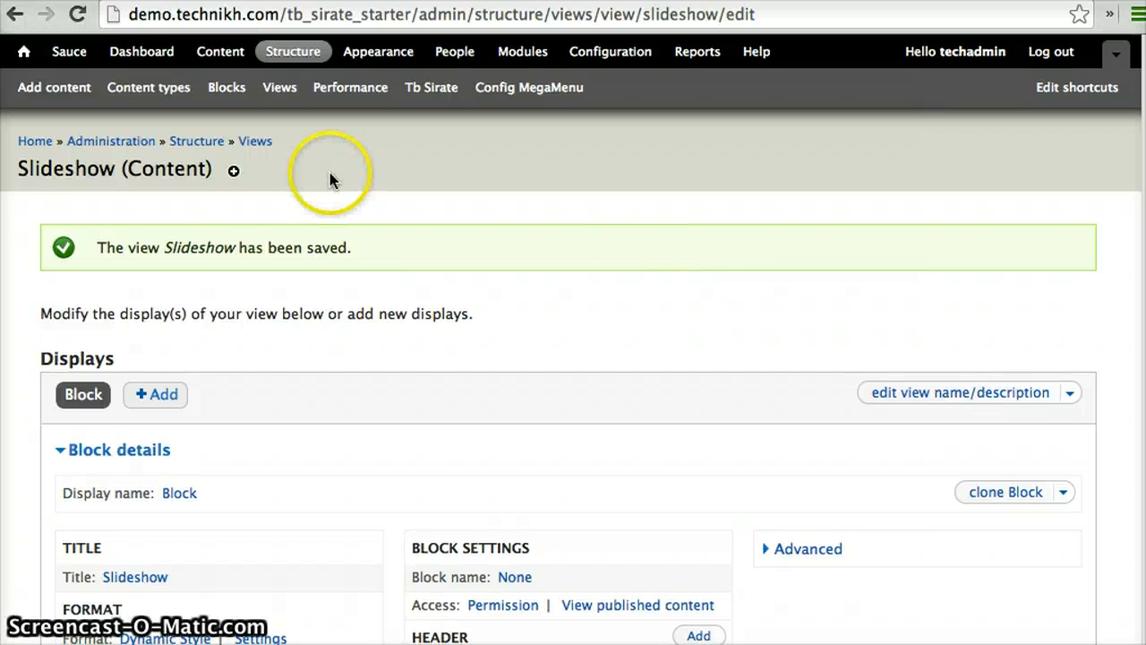
left_click(70, 54)
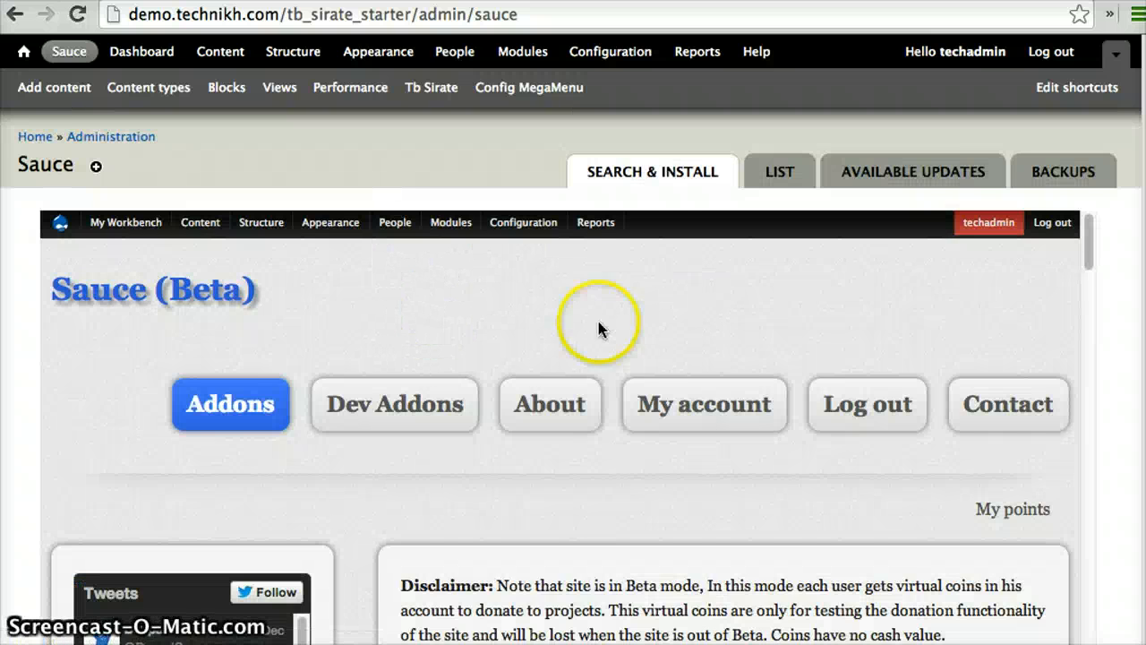
scroll(617, 335, "down", 5)
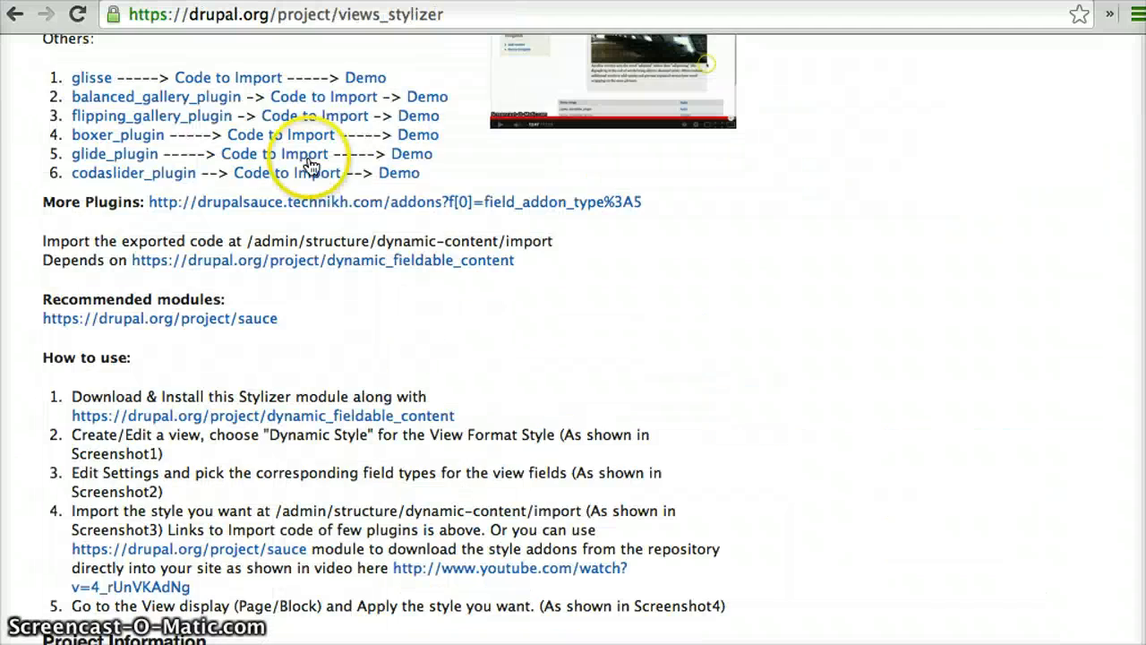
scroll(349, 349, "up", 5)
scroll(185, 120, "up", 2)
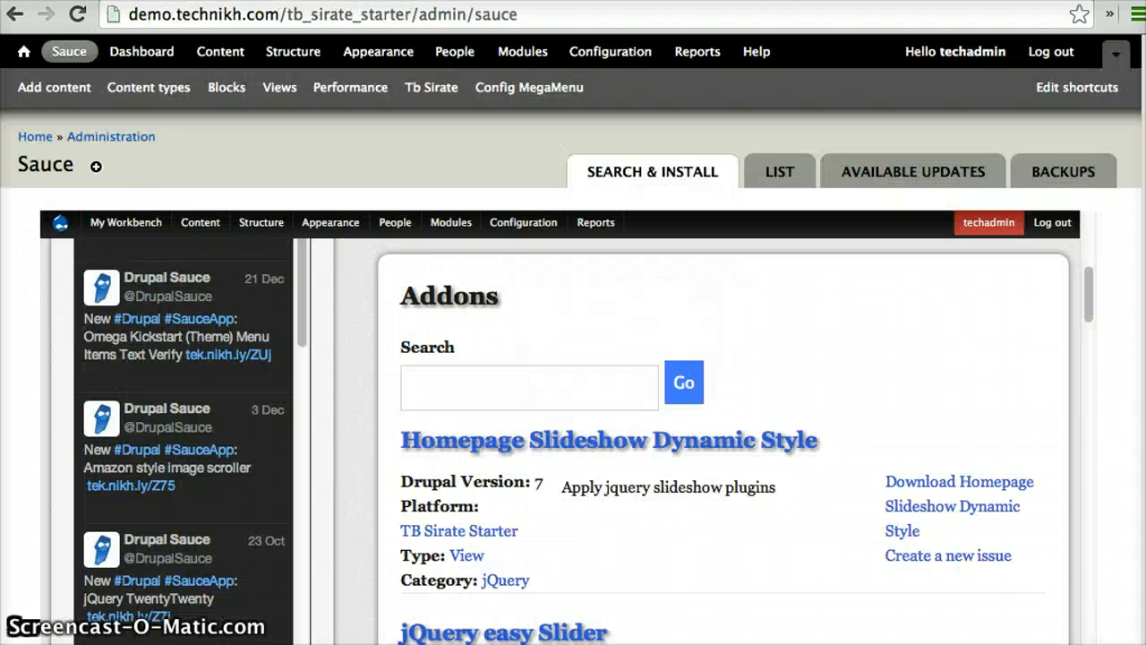
Search the Sauce addons for "flux" and install the jQuery Flux Slider addon
left_click(529, 372)
type("f")
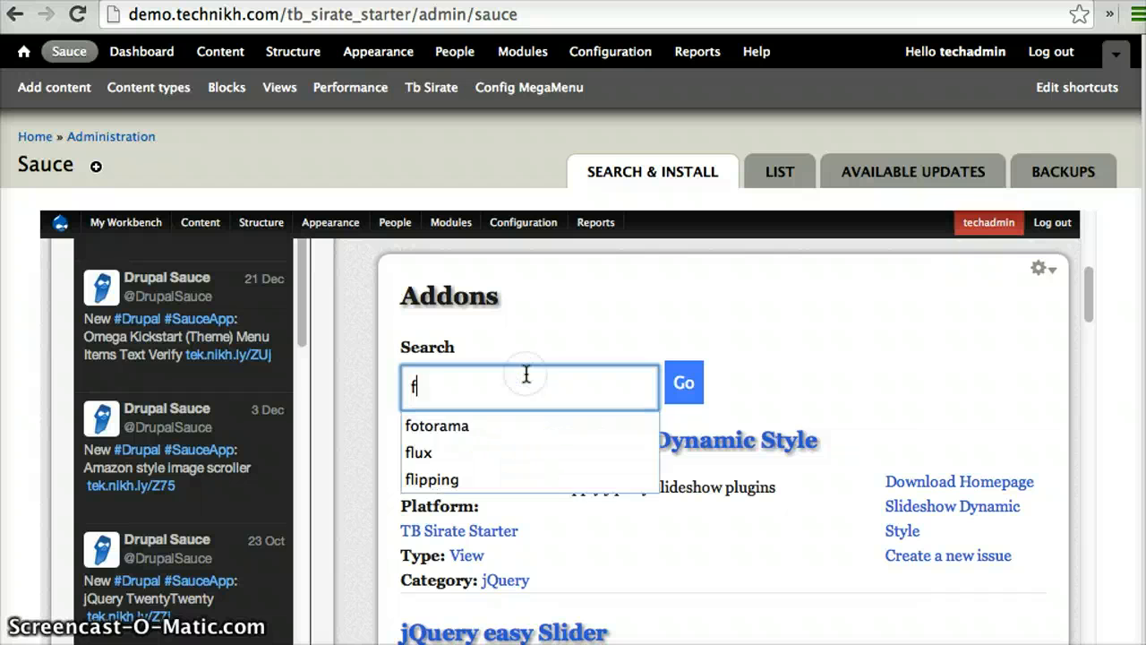
type("lux")
left_click(497, 425)
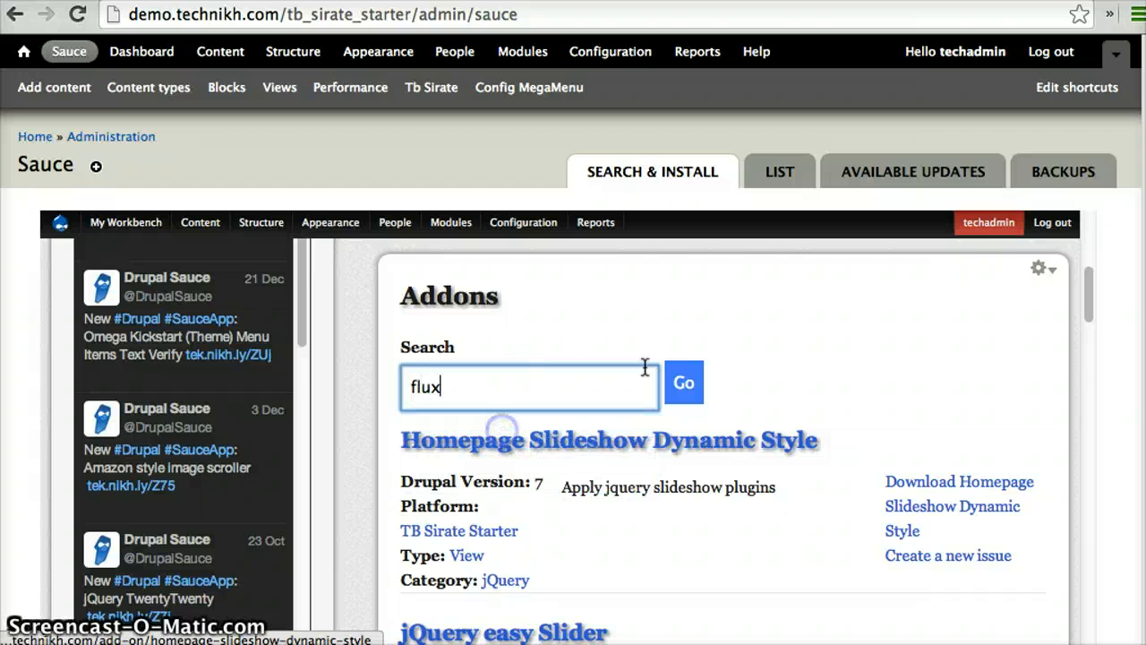
left_click(686, 382)
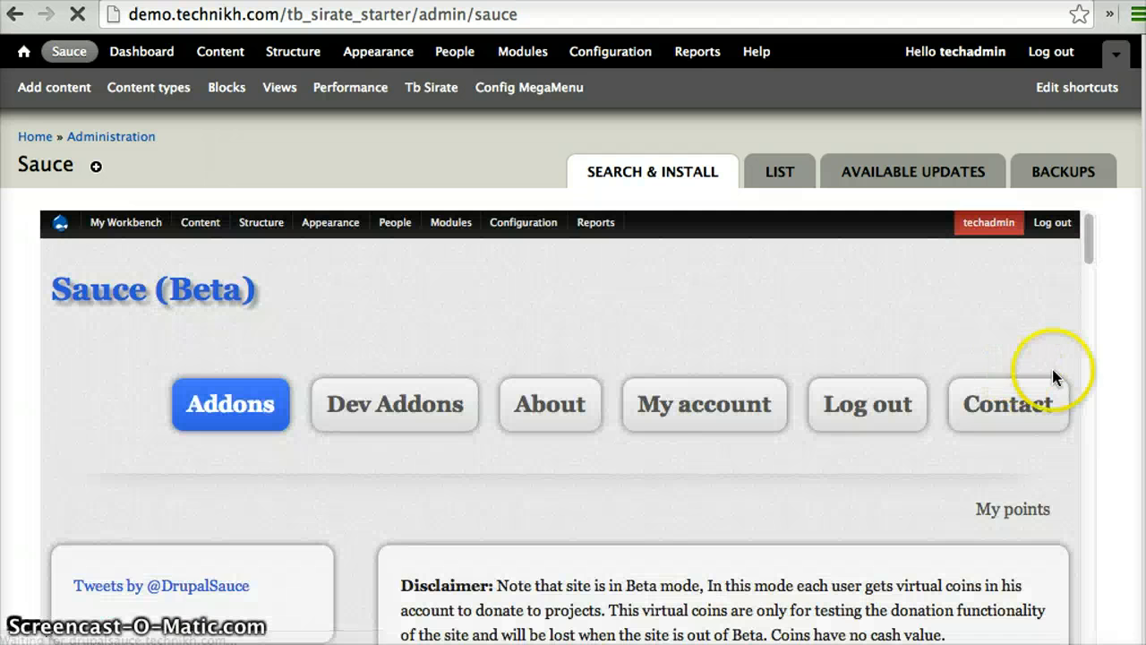
scroll(940, 385, "down", 3)
scroll(940, 385, "down", 1)
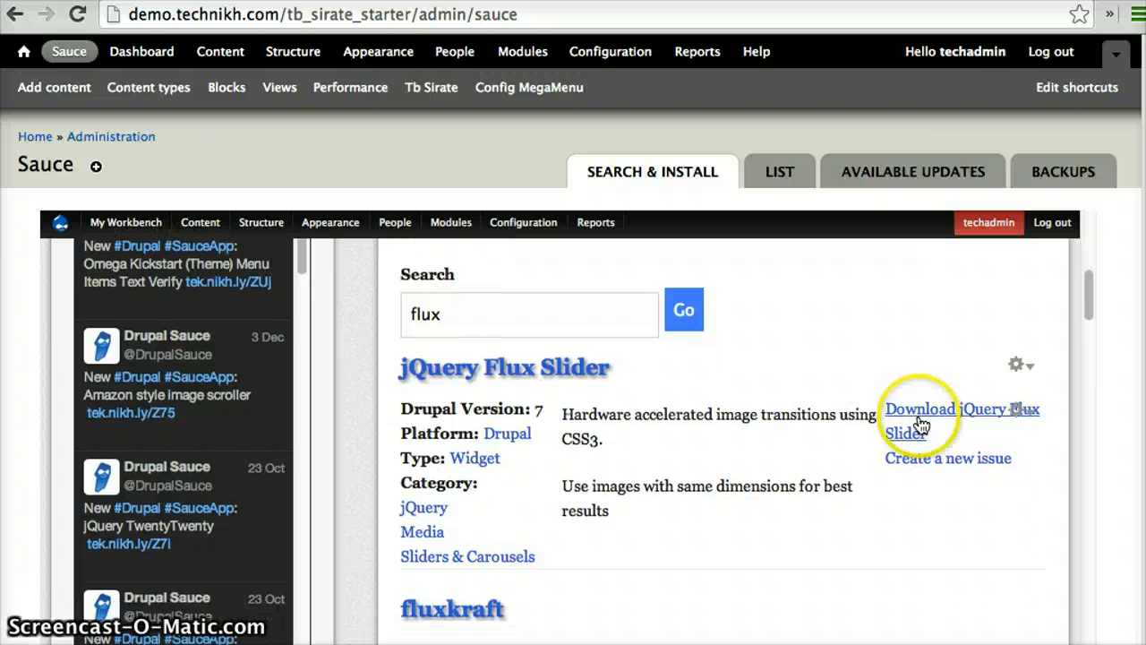
left_click(921, 421)
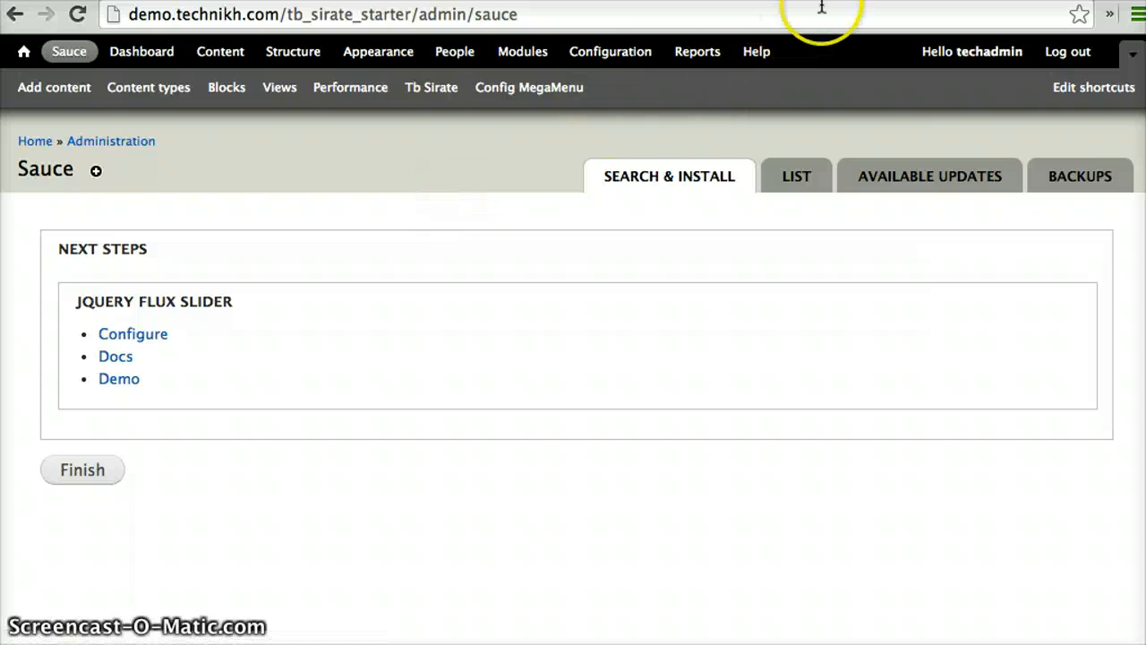
Open the site's homepage in a new tab and apply the jquery_flux_slider style to its slideshow
right_click(33, 148)
left_click(56, 148)
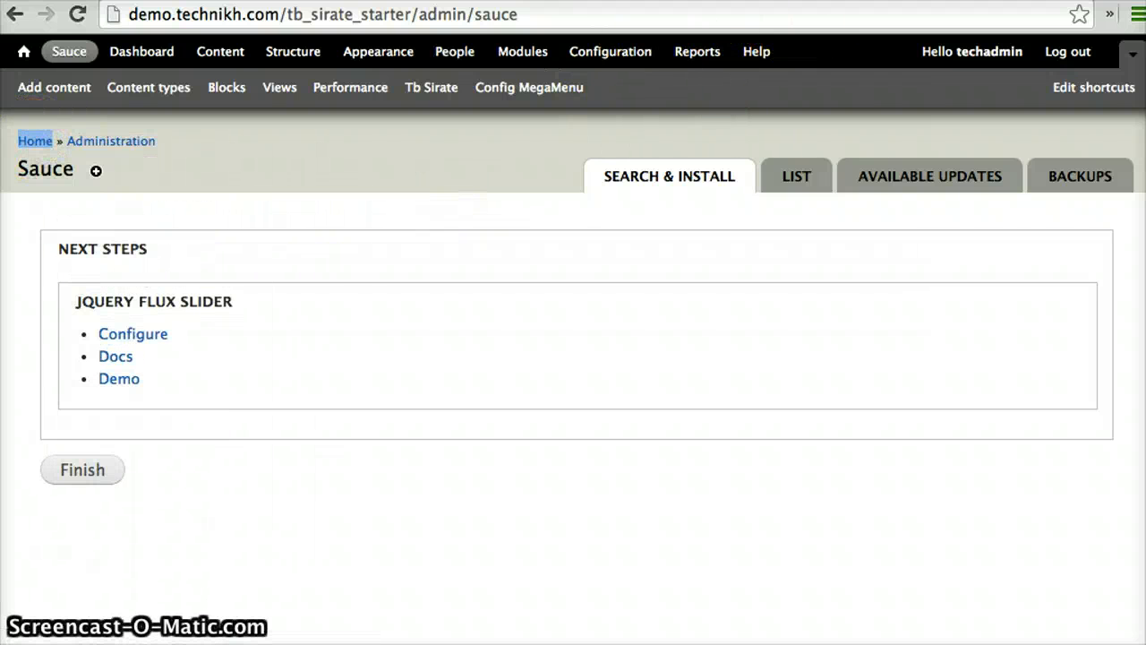
key("ctrl+Tab")
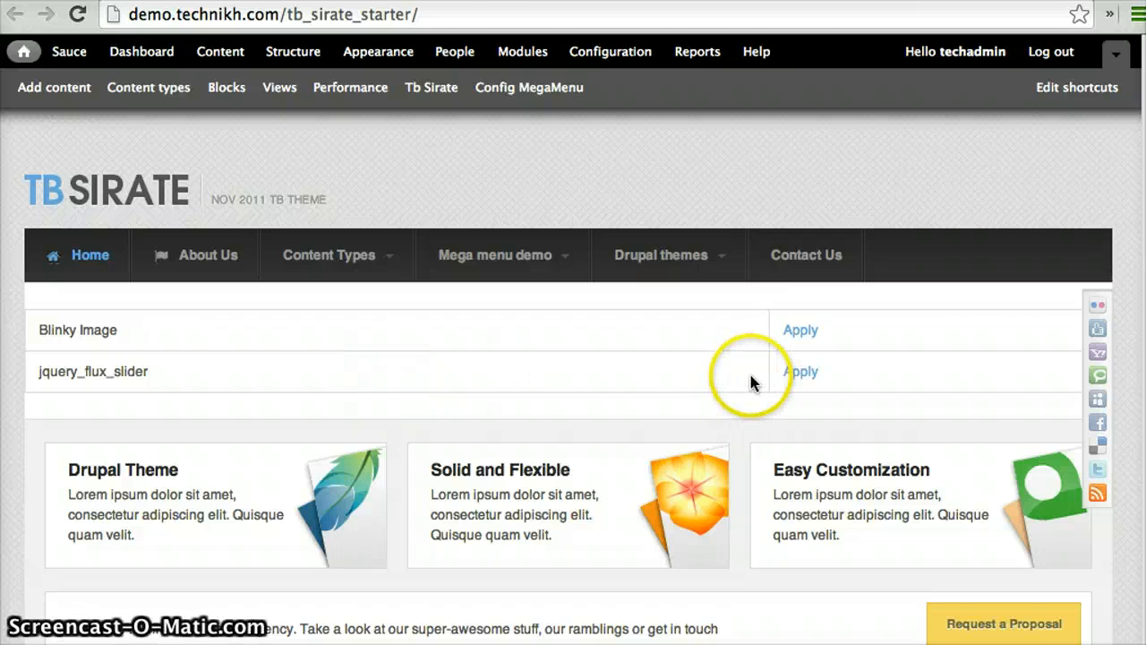
left_click(811, 375)
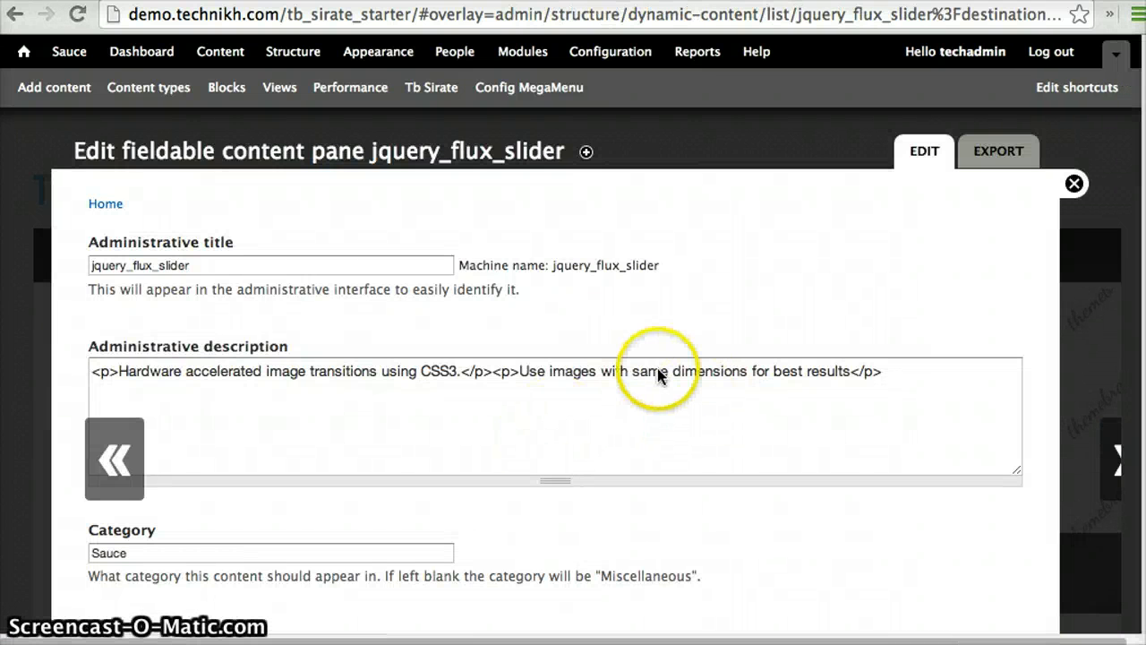
In the slider's widget settings, set widgetWidth to 940px and widgetHeight to 360px, keeping widgetPosition at wcenter
scroll(658, 369, "down", 5)
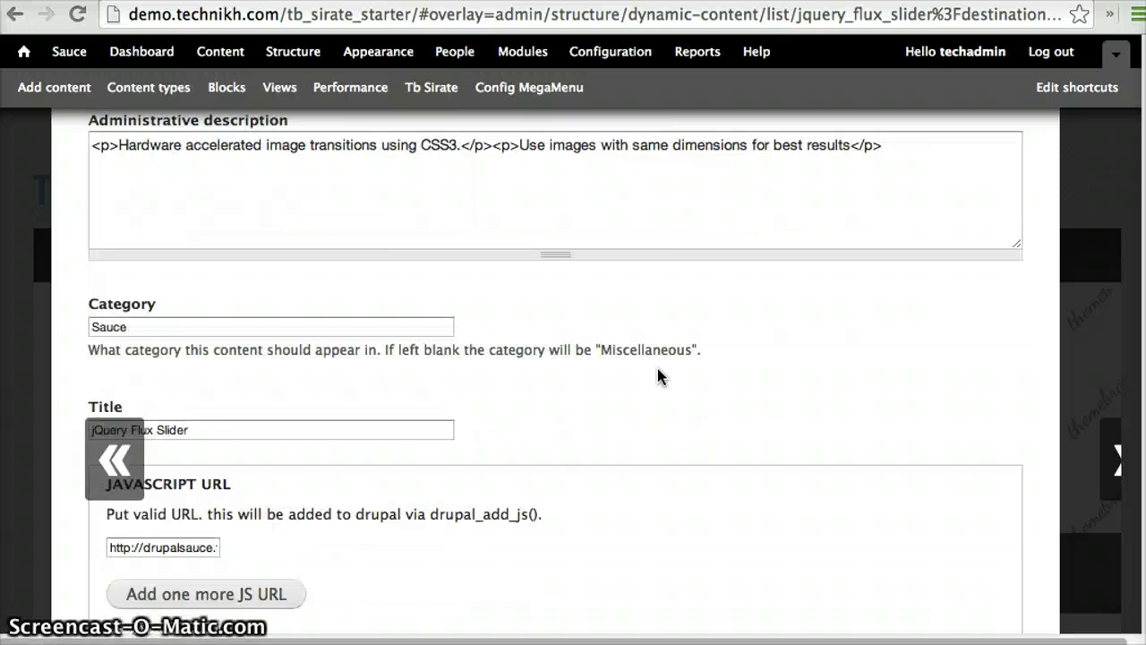
scroll(658, 369, "down", 9)
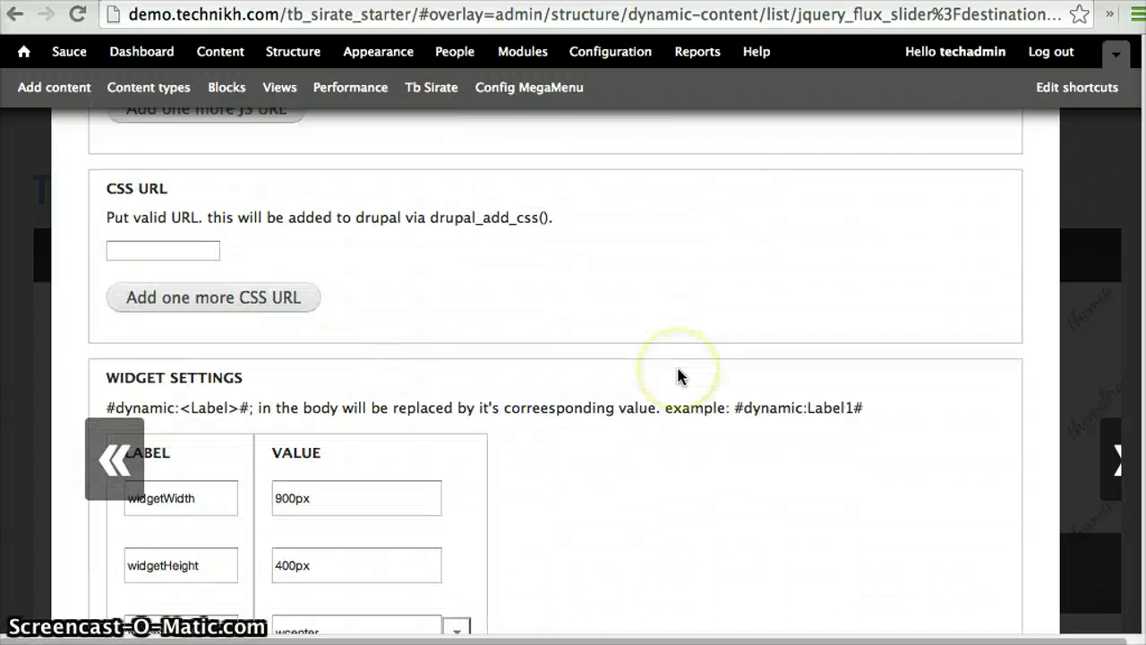
scroll(678, 376, "down", 1)
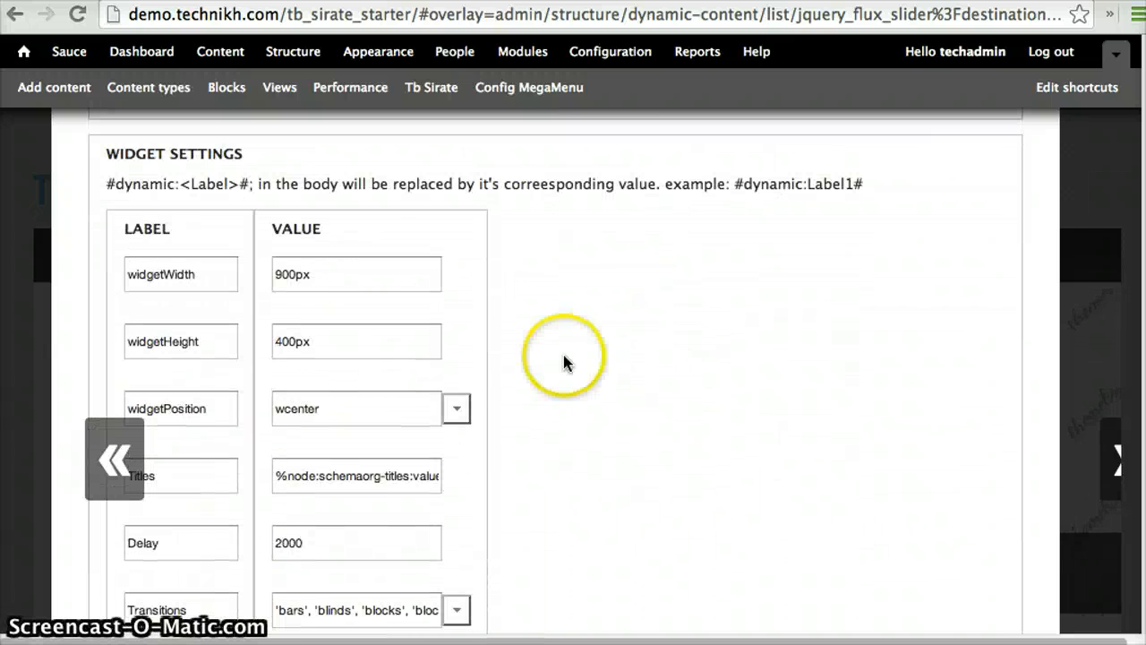
left_click(292, 274)
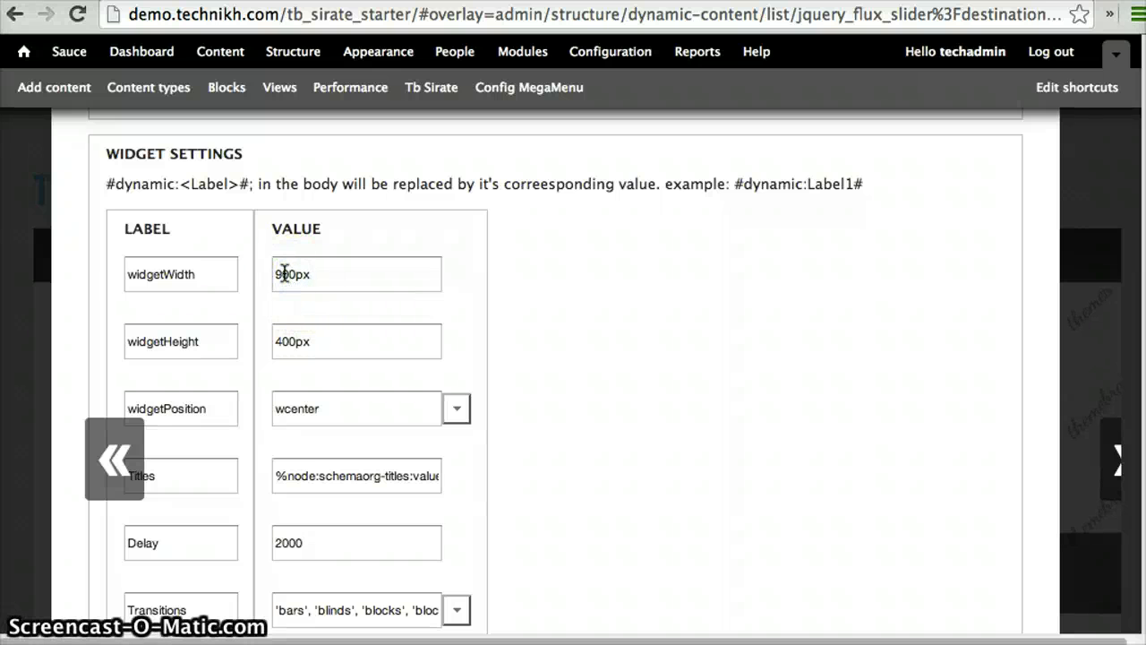
left_click(284, 274)
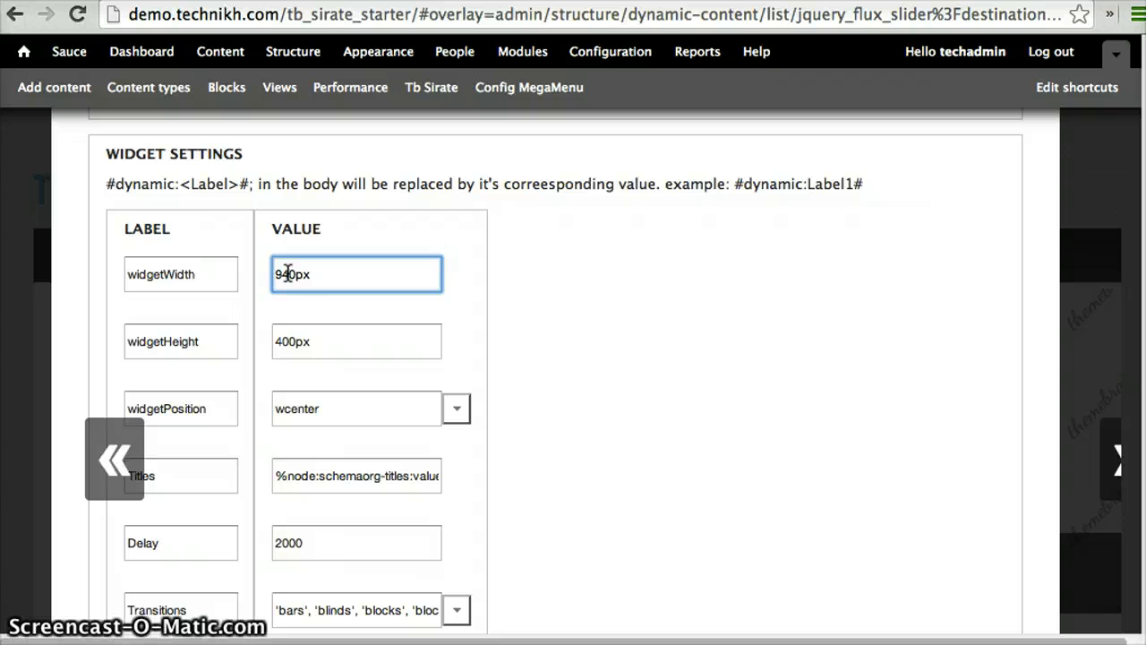
left_click(280, 341)
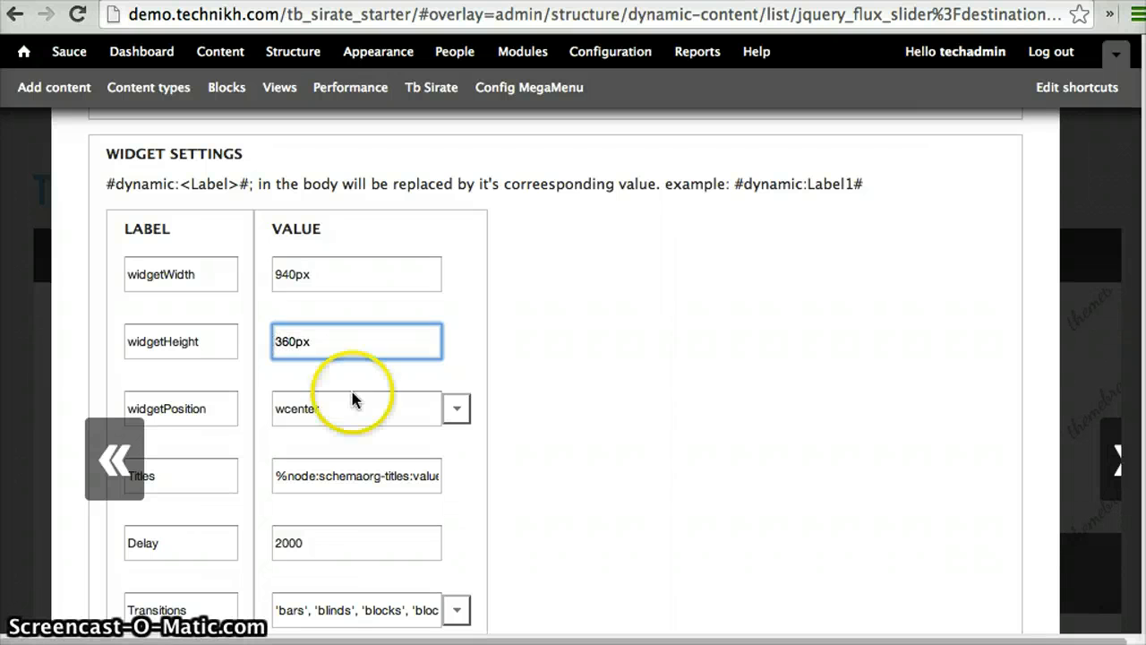
left_click(457, 409)
left_click(461, 414)
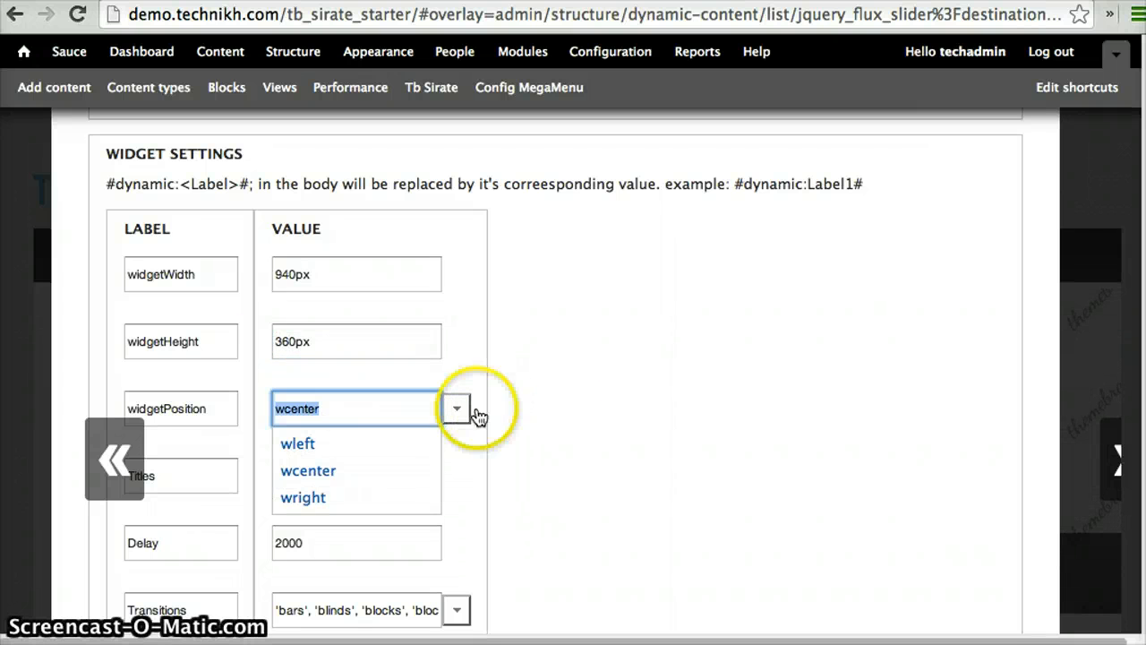
Set the slider's Transitions to 'blinds' and Pagination to true, and save the content pane
scroll(565, 404, "down", 3)
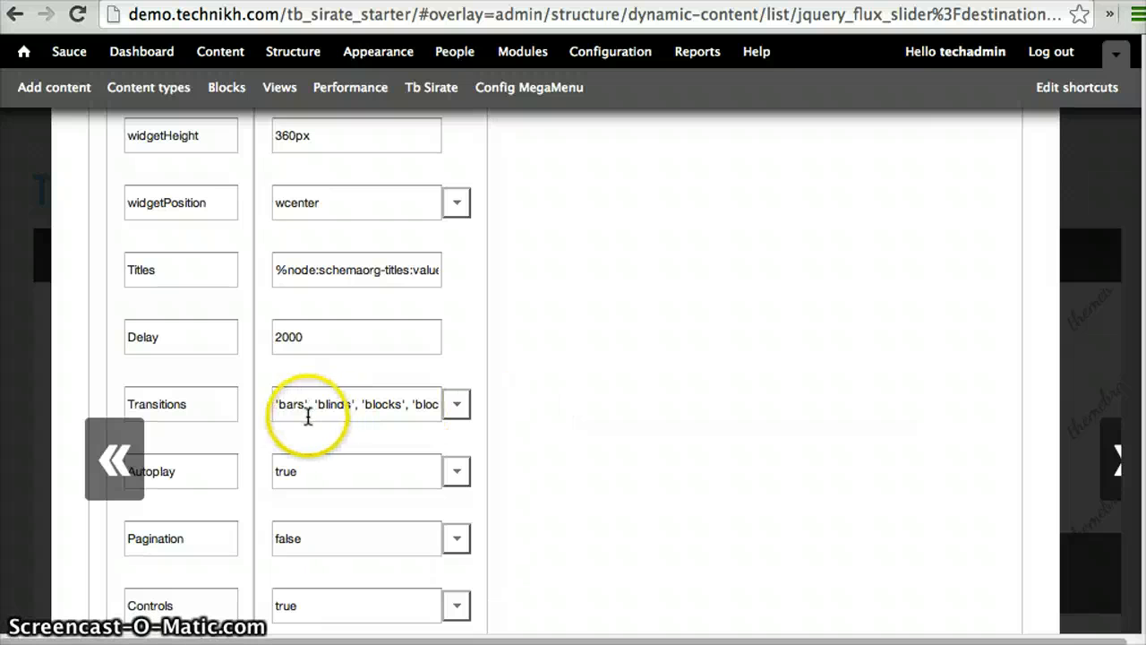
left_click(458, 414)
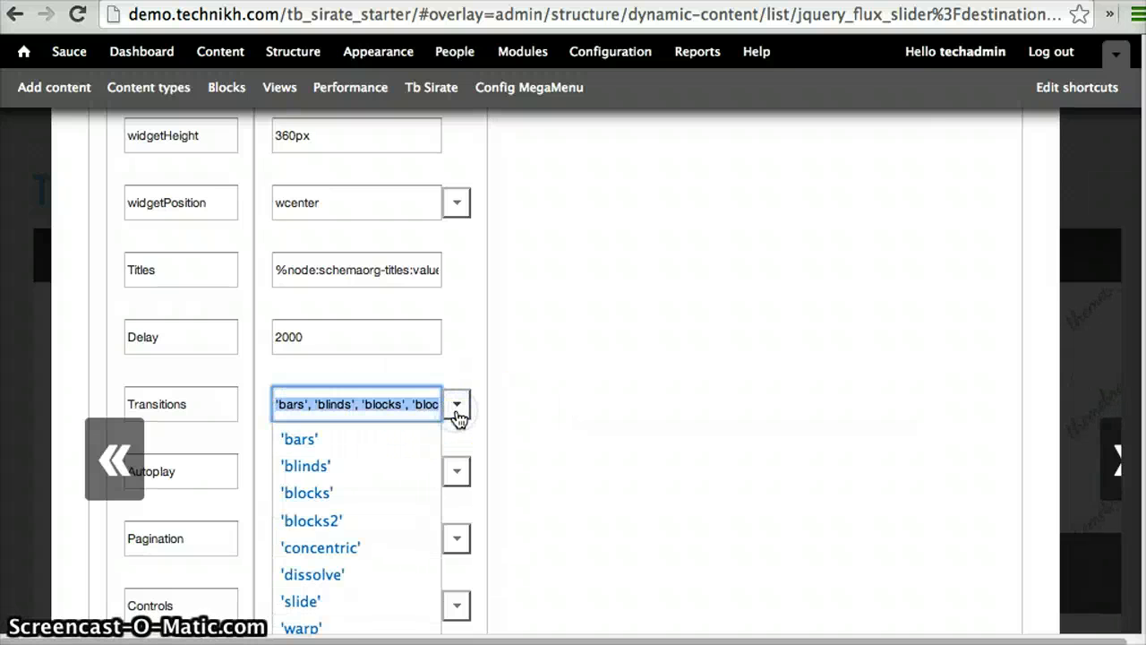
left_click(313, 466)
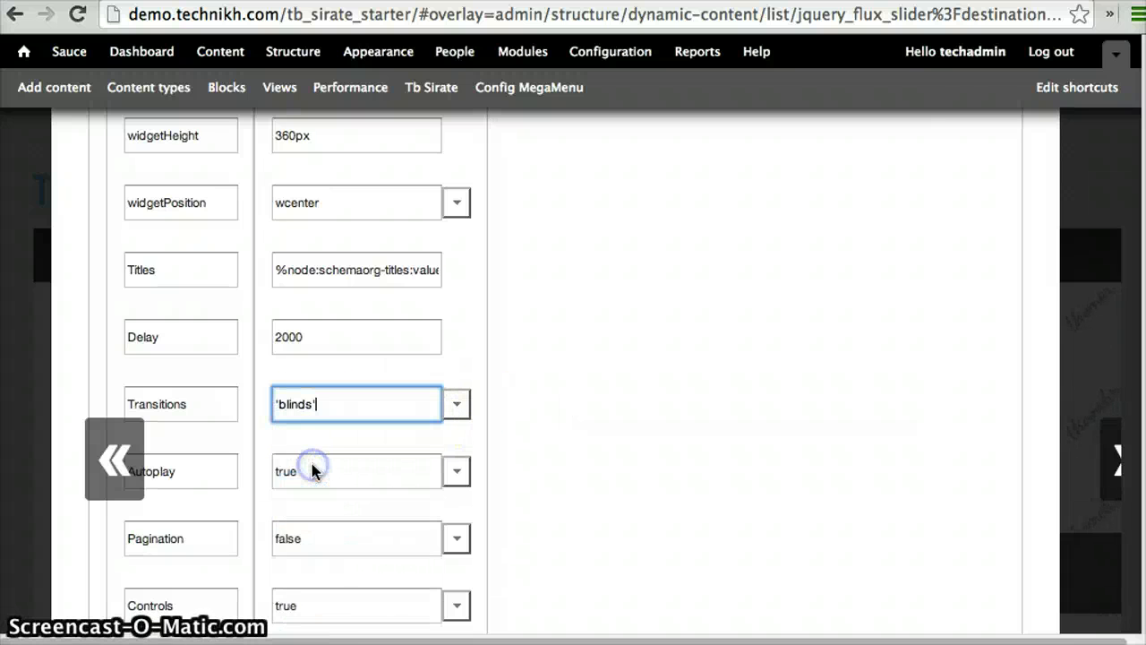
scroll(602, 438, "down", 5)
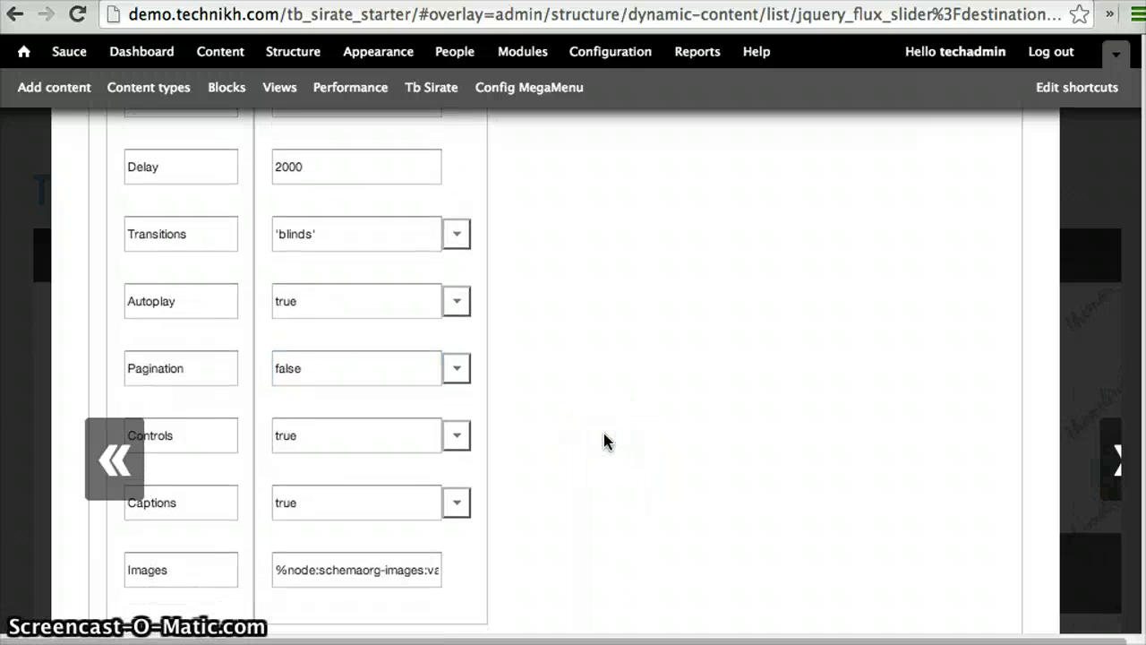
left_click(456, 315)
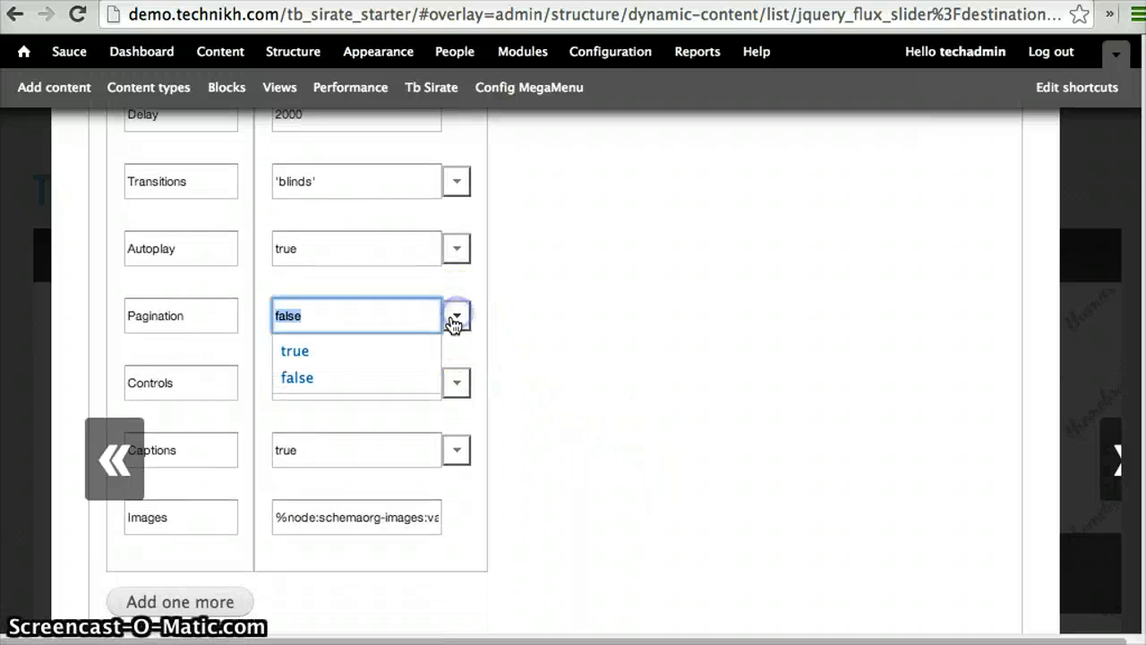
left_click(295, 349)
scroll(665, 387, "down", 10)
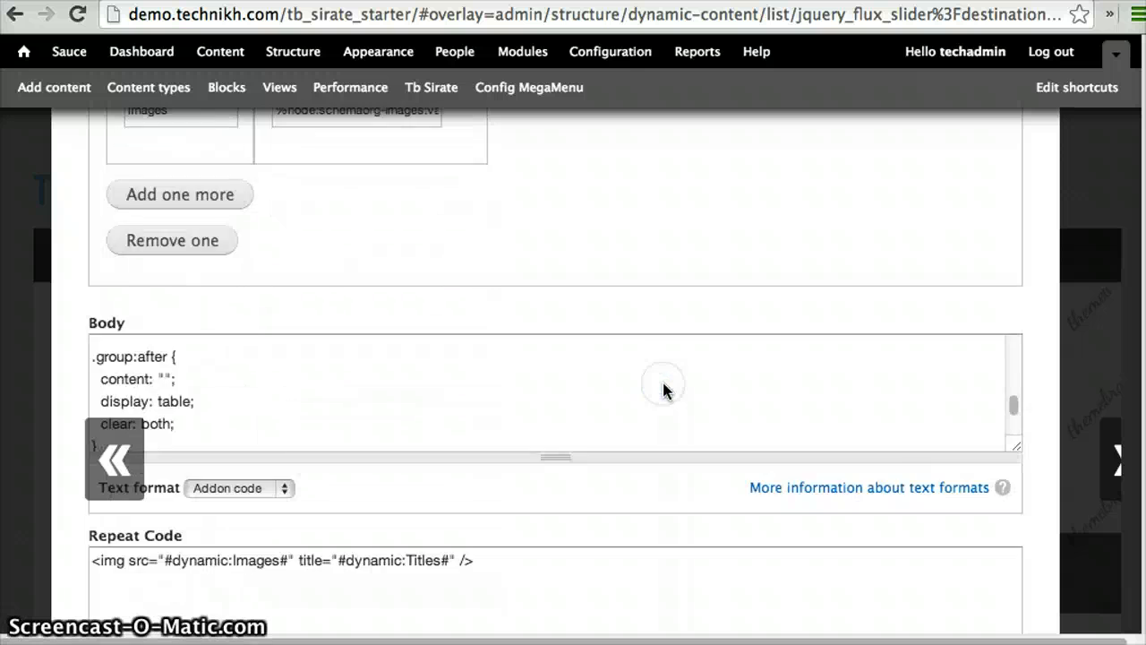
left_click(124, 543)
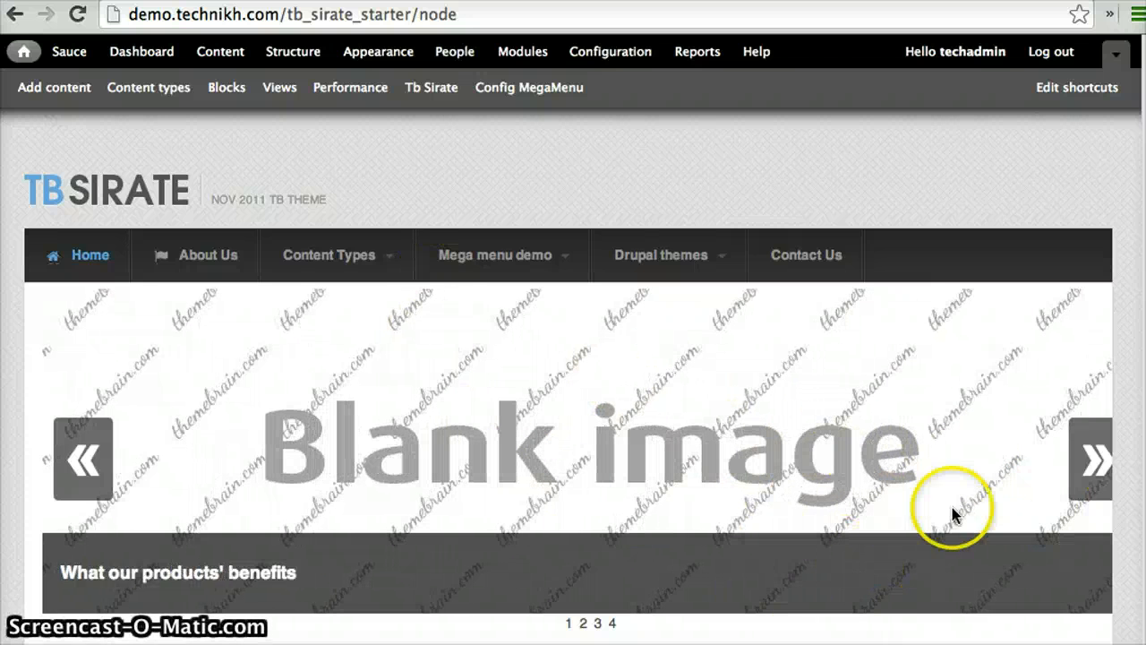
Advance the homepage slideshow to the next slide to check the applied style
scroll(936, 476, "down", 3)
left_click(1100, 315)
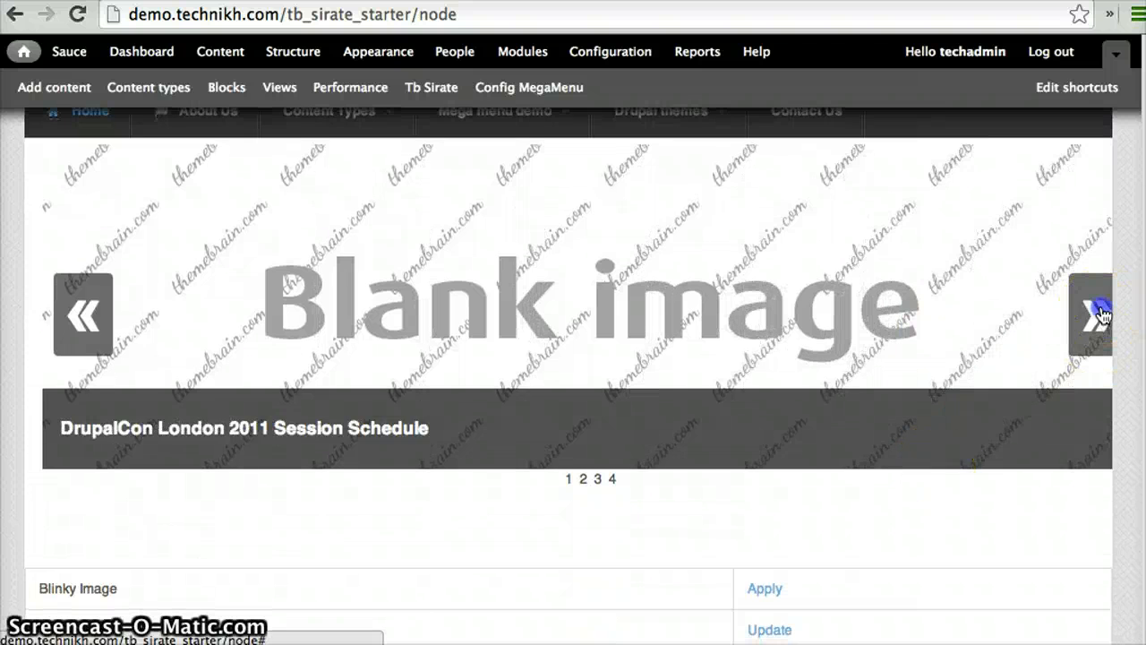
Browse the homepage slideshow with its next arrow and its fourth page number to examine the slider's behaviour and layout
left_click(1100, 315)
left_click(612, 480)
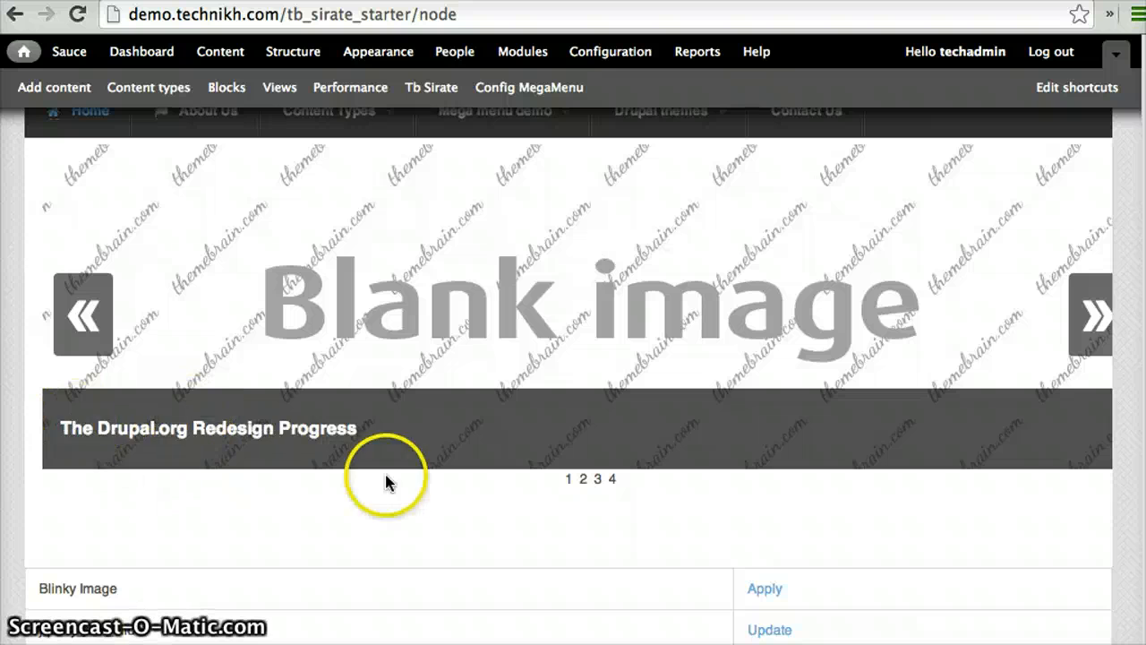
scroll(806, 232, "up", 1)
scroll(806, 233, "up", 2)
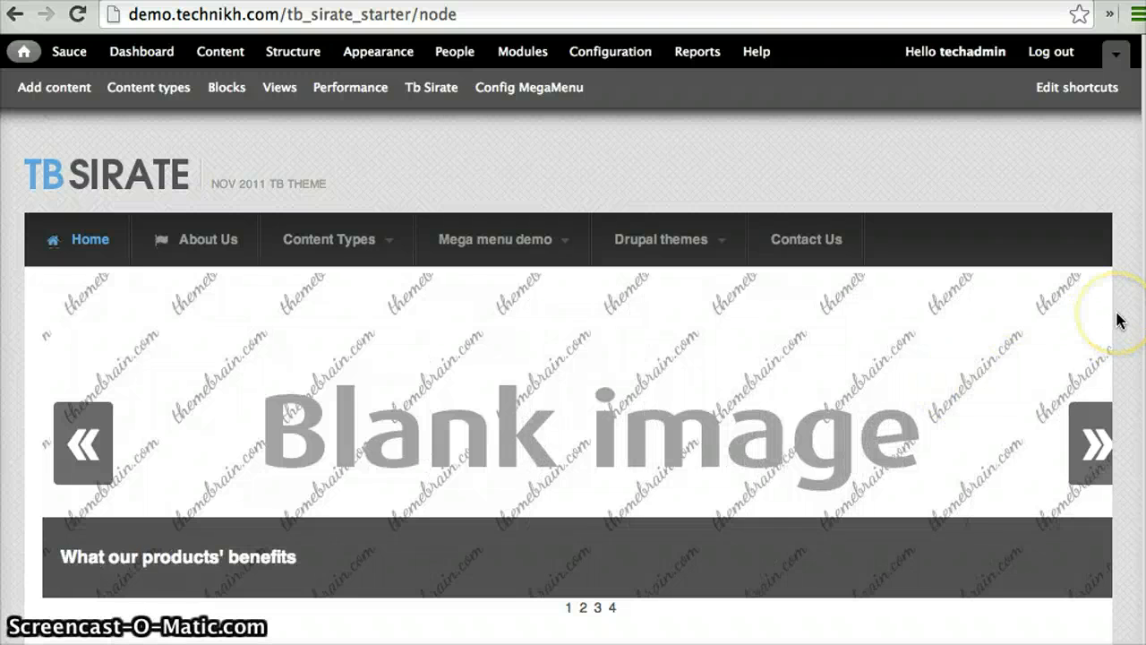
scroll(1116, 319, "down", 2)
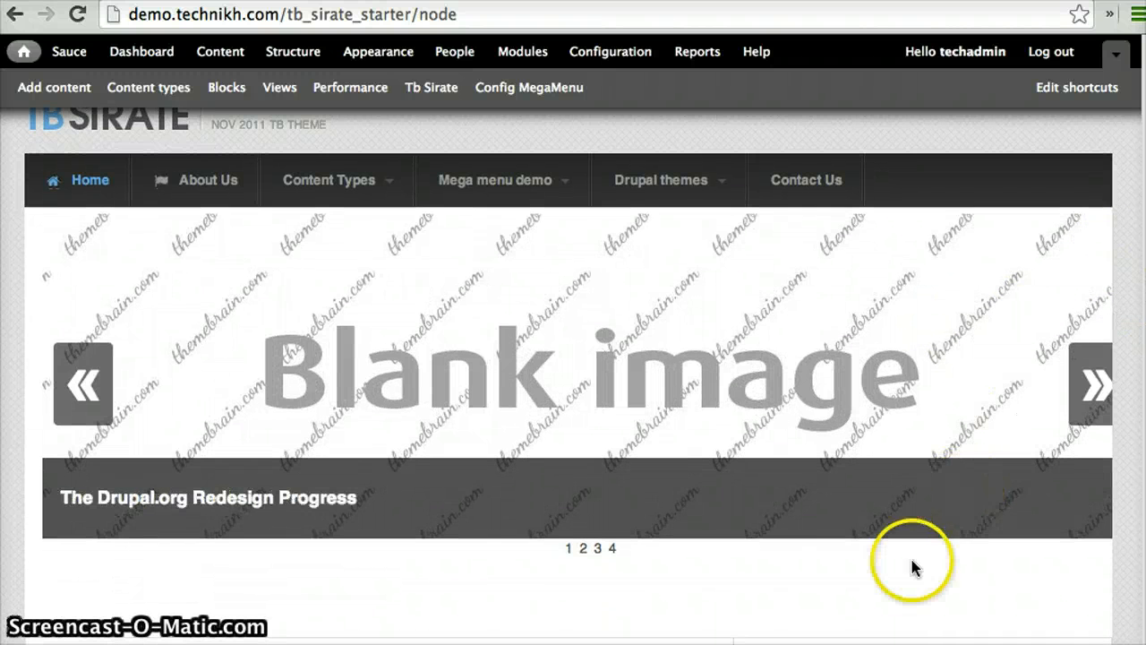
scroll(902, 582, "down", 1)
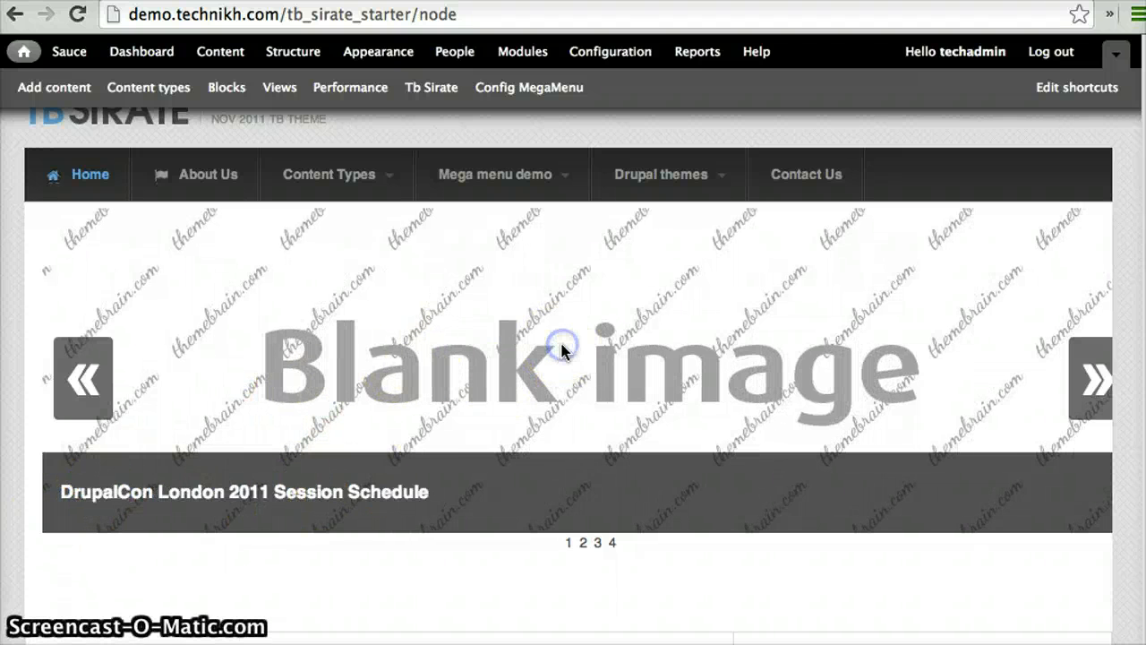
left_click(721, 403)
scroll(720, 403, "down", 3)
scroll(720, 403, "up", 4)
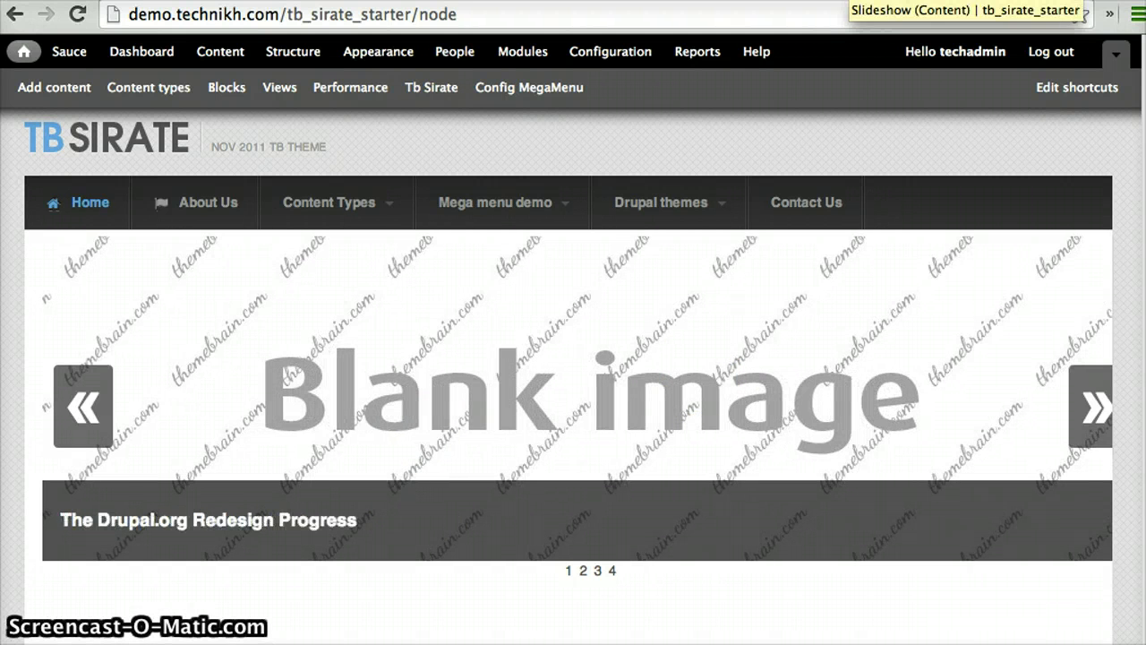
Switch to the Drupal Sauce site and open the Homepage Slideshow Dynamic Style addon page
left_click(850, 0)
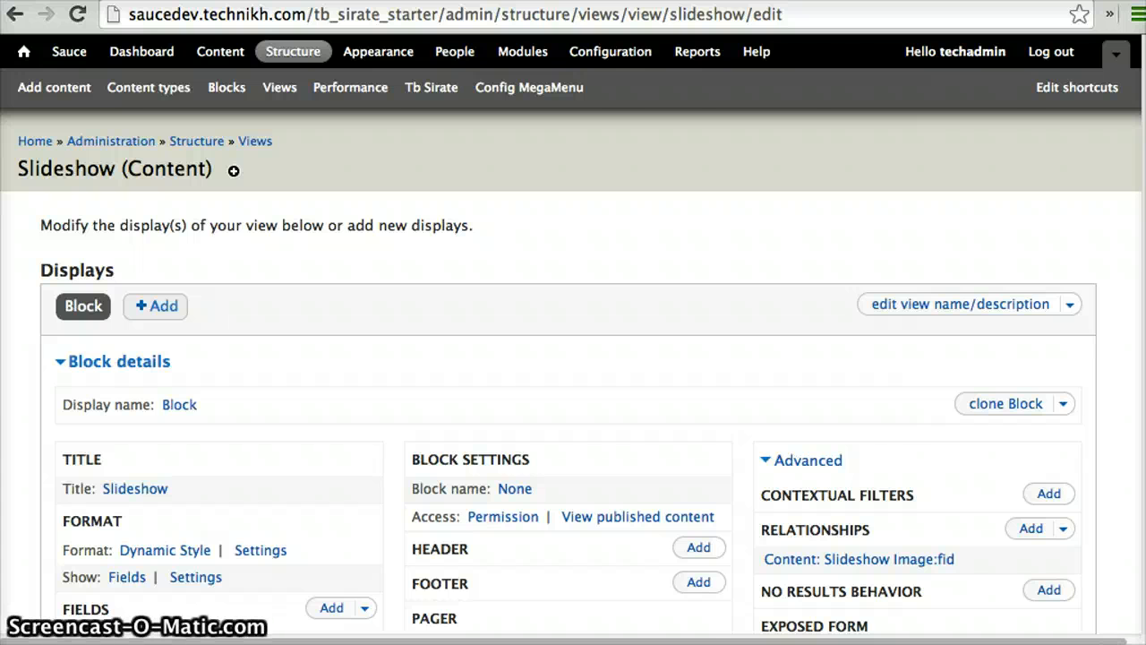
left_click(896, 1)
scroll(697, 263, "down", 3)
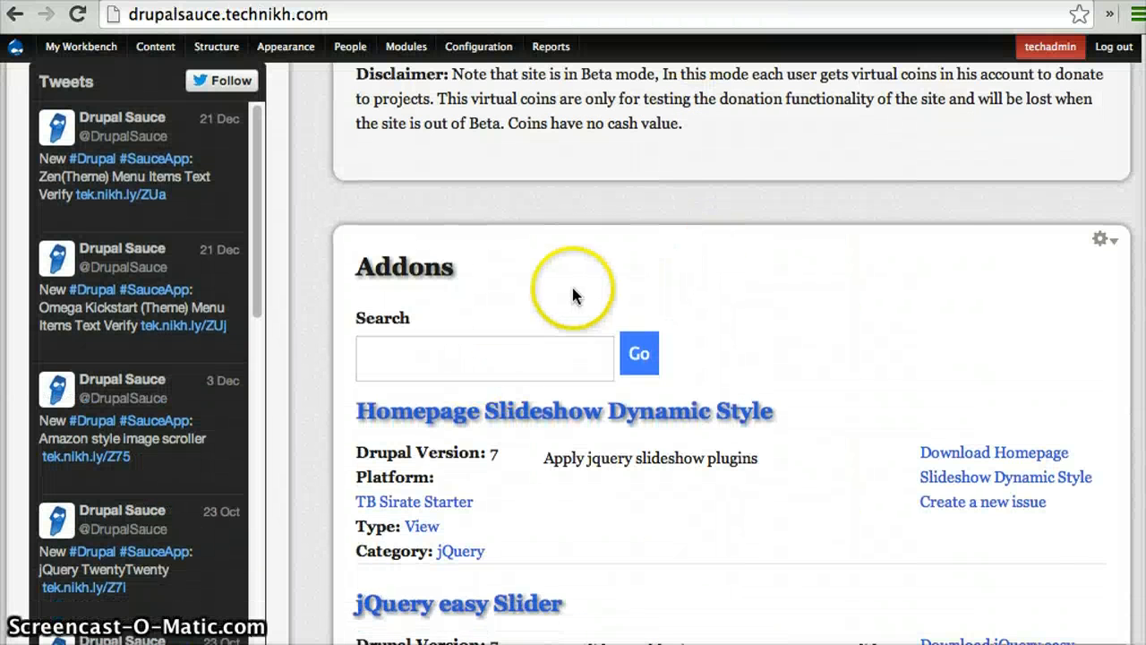
scroll(572, 284, "up", 3)
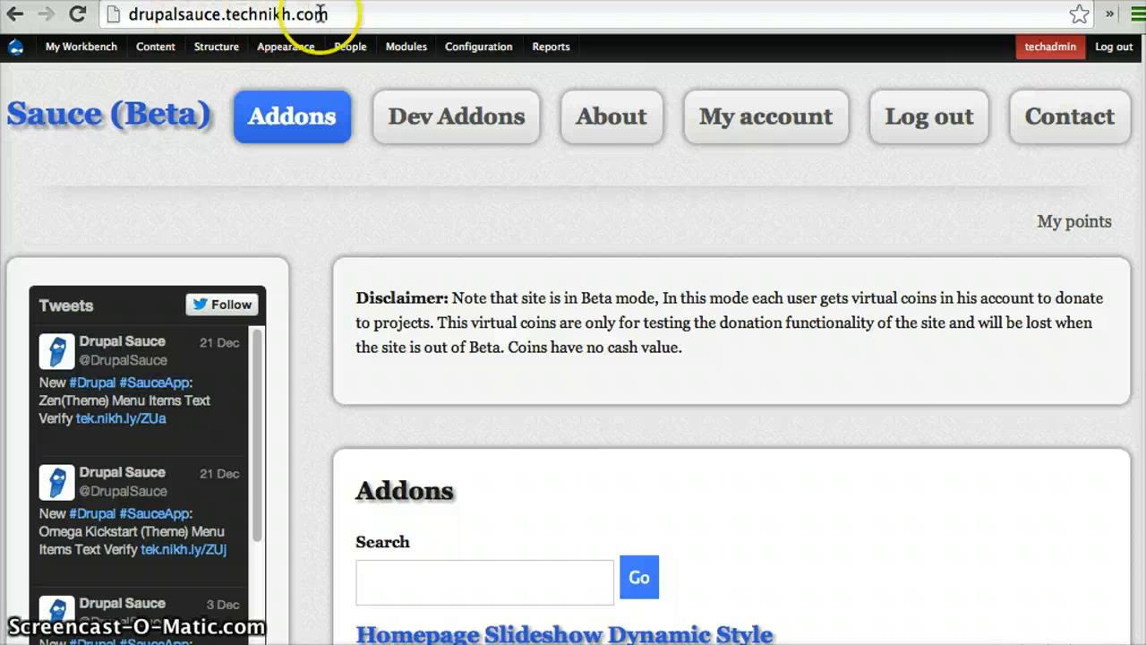
scroll(430, 323, "down", 4)
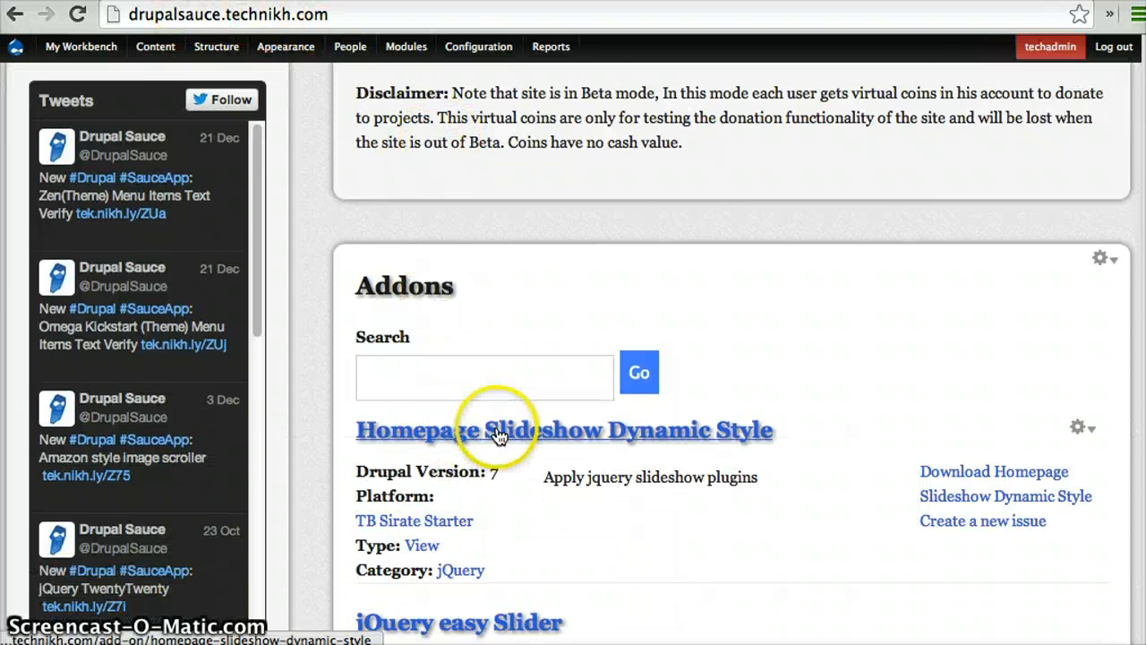
left_click(498, 436)
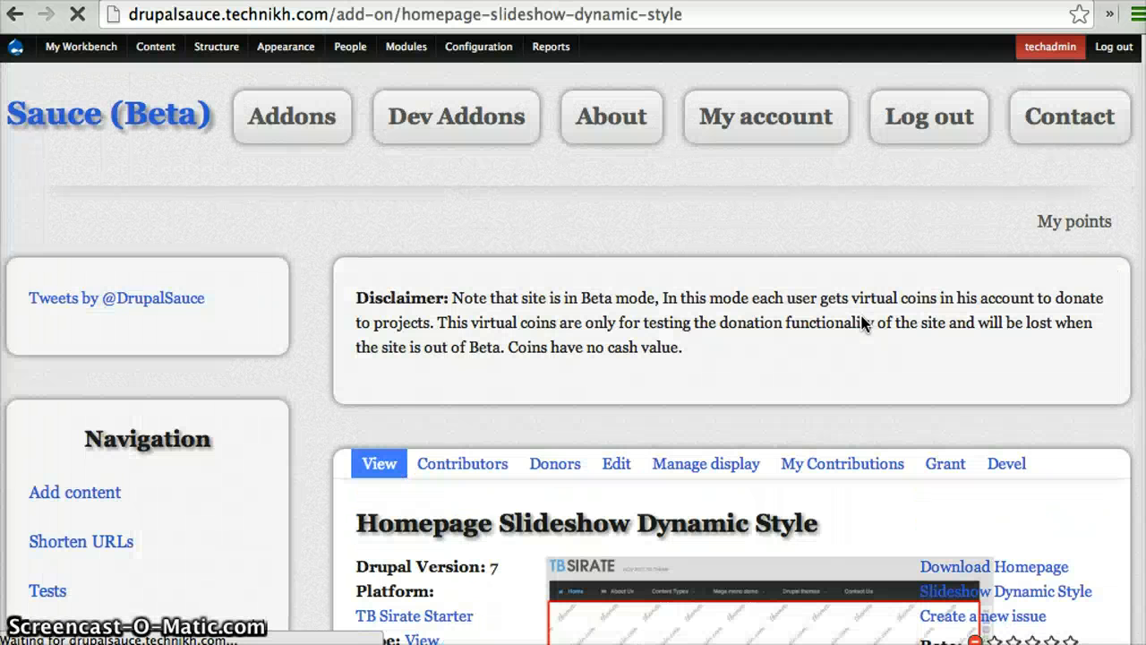
scroll(863, 324, "down", 2)
scroll(862, 324, "down", 2)
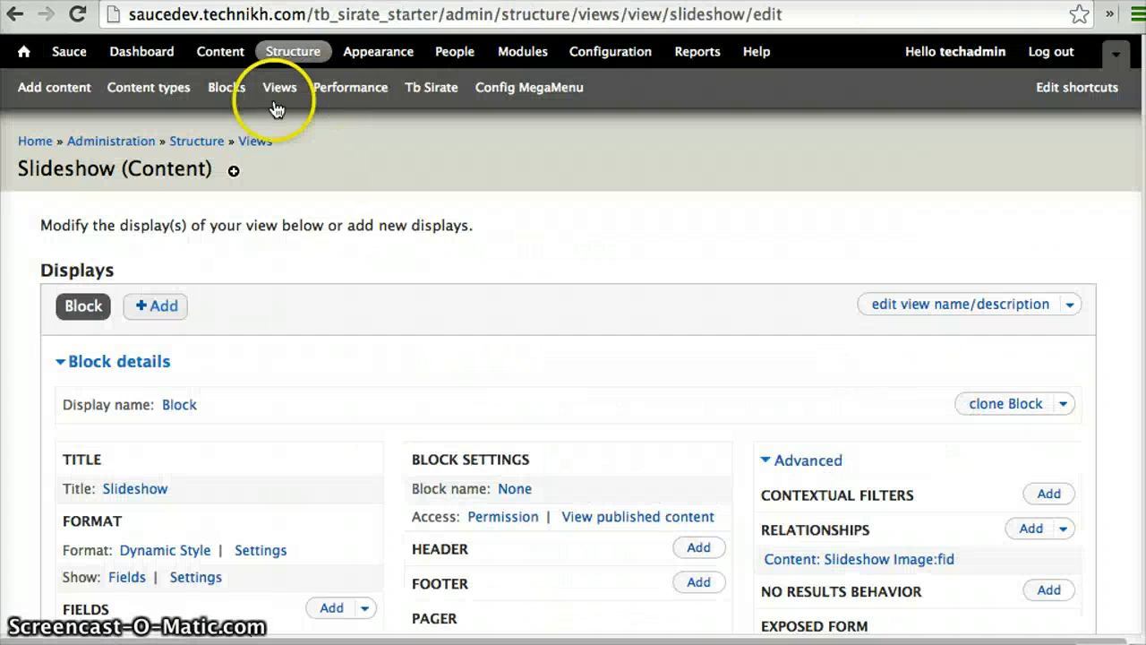
In the Slideshow view, find the Content: Path field with the search term 'path' and add it to the block's fields
scroll(324, 474, "down", 5)
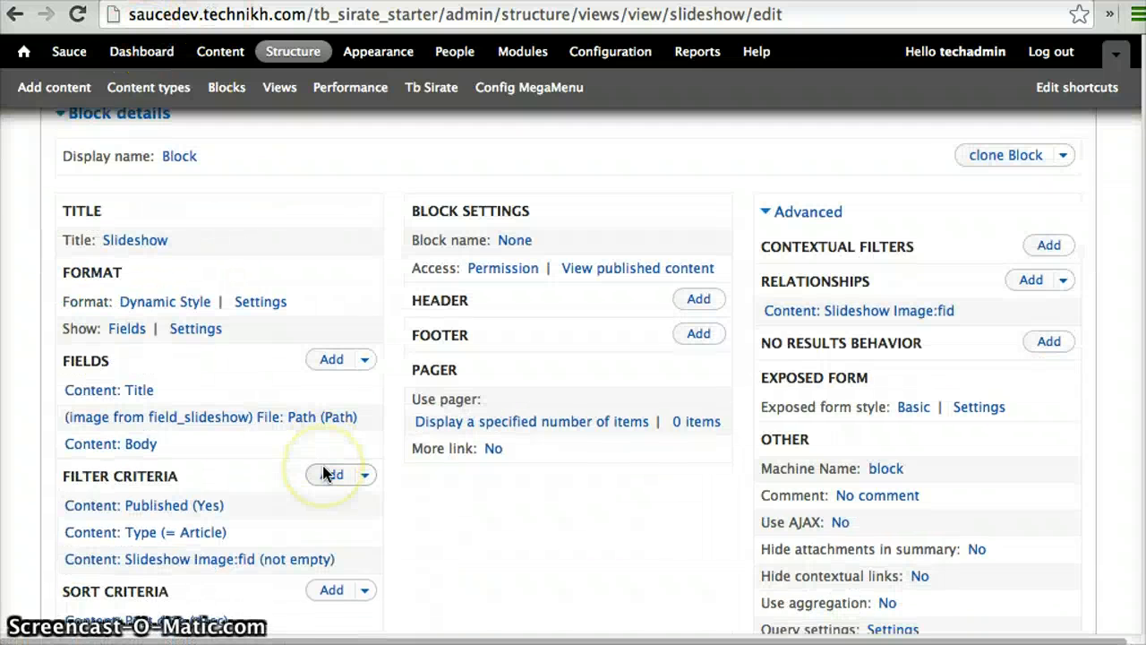
scroll(327, 474, "up", 3)
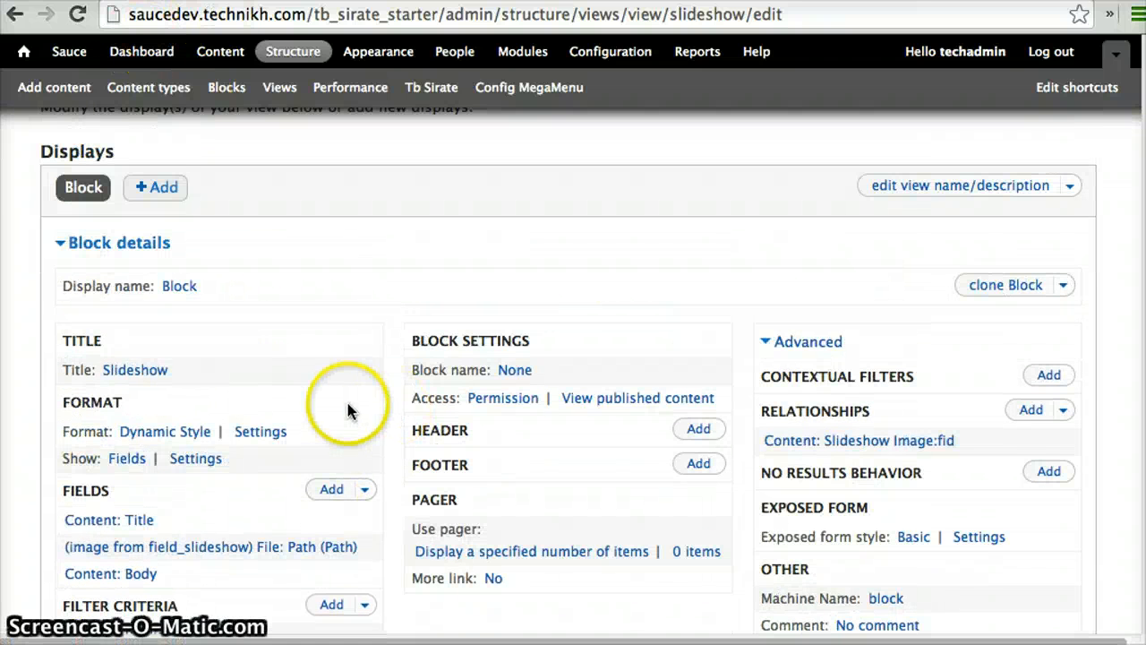
scroll(346, 403, "down", 3)
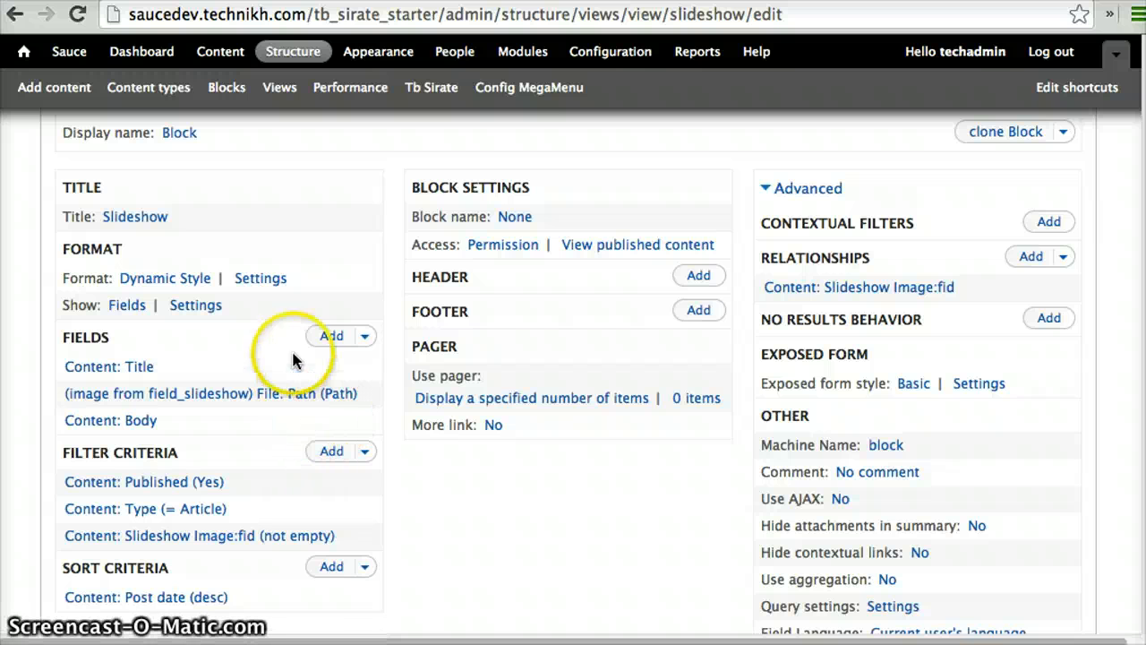
left_click(324, 337)
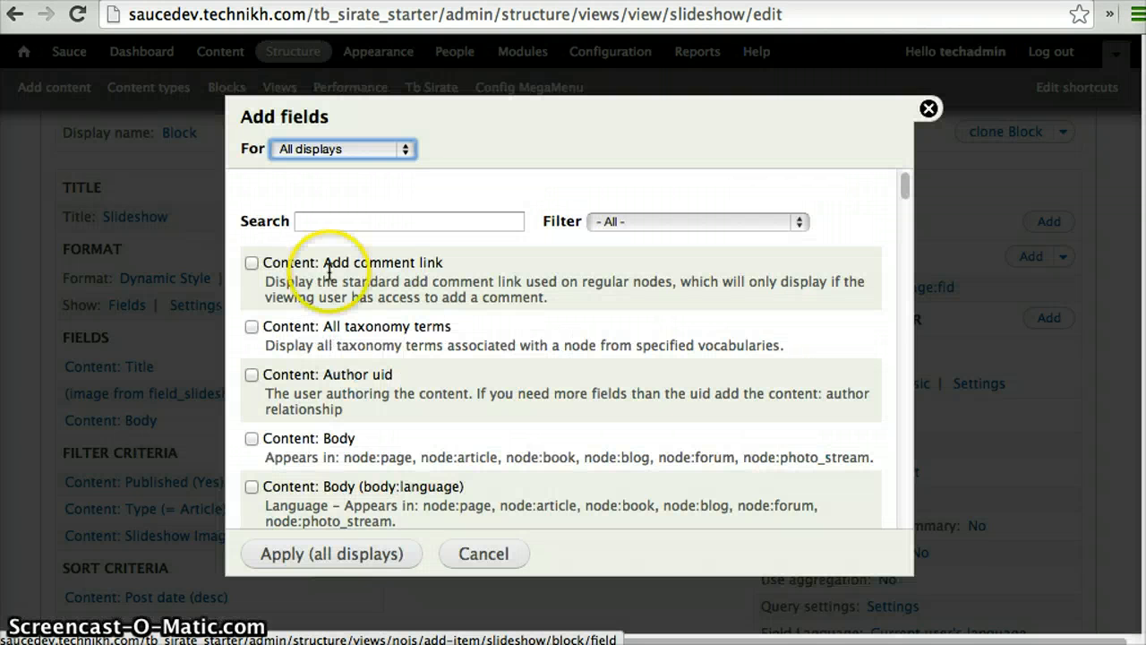
left_click(353, 223)
type("path")
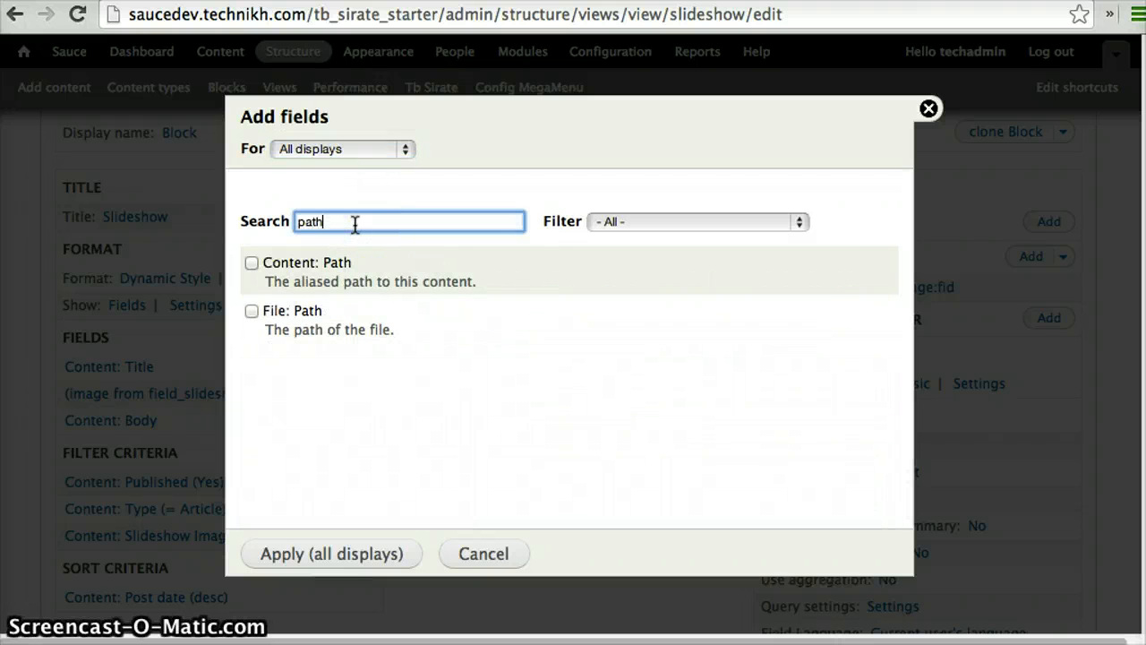
left_click(302, 262)
left_click(300, 556)
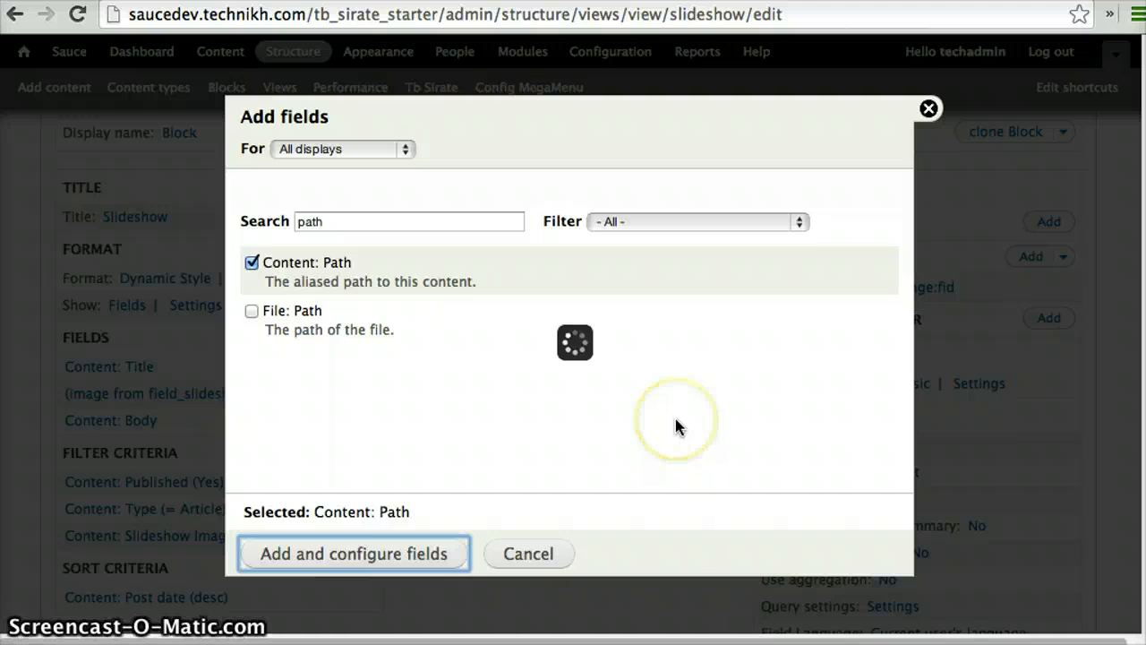
Turn off the default classes in the Path field's style settings and apply the configuration to all displays
left_click(309, 452)
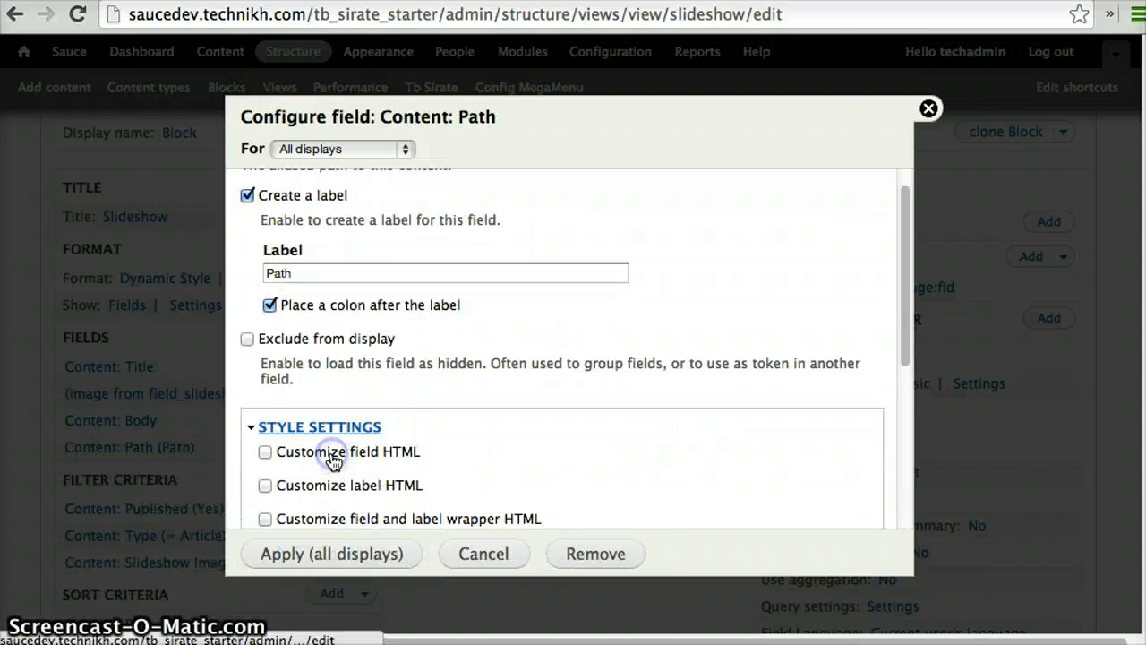
left_click(303, 320)
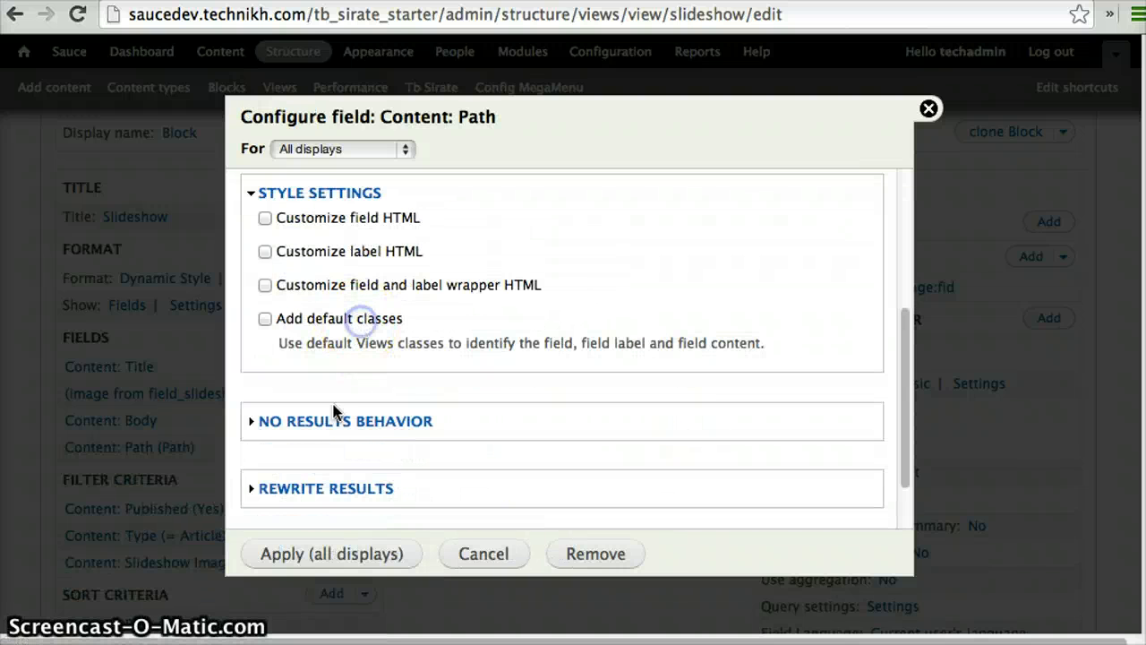
left_click(304, 556)
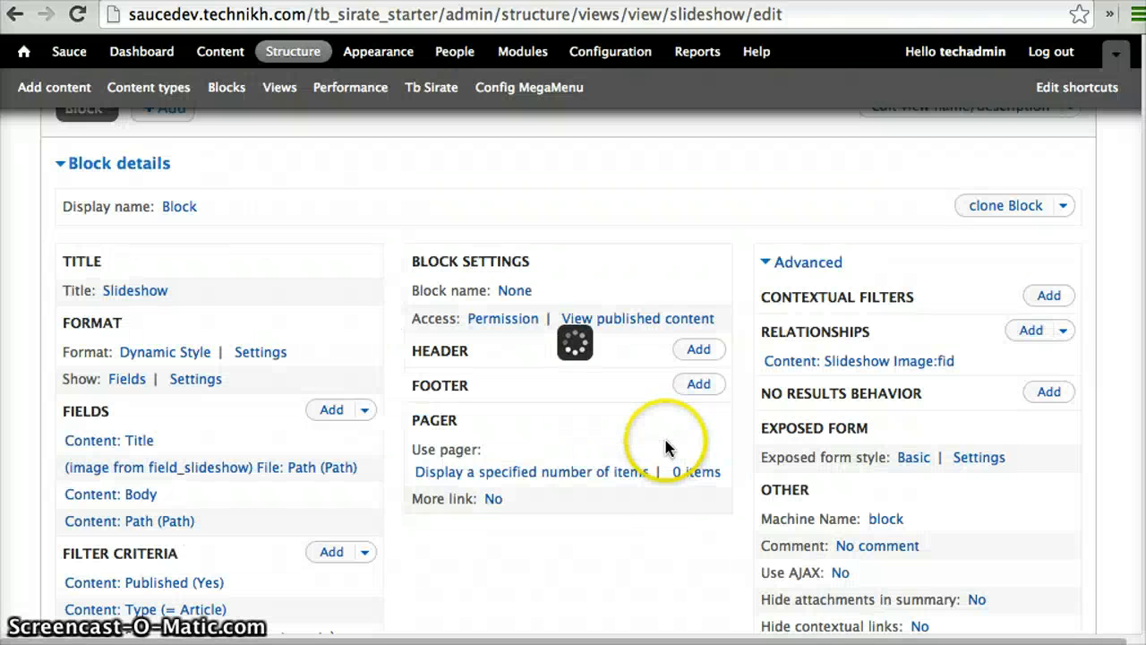
In the Dynamic Style format settings, set the Path field's type to Link and apply it to all displays
left_click(262, 353)
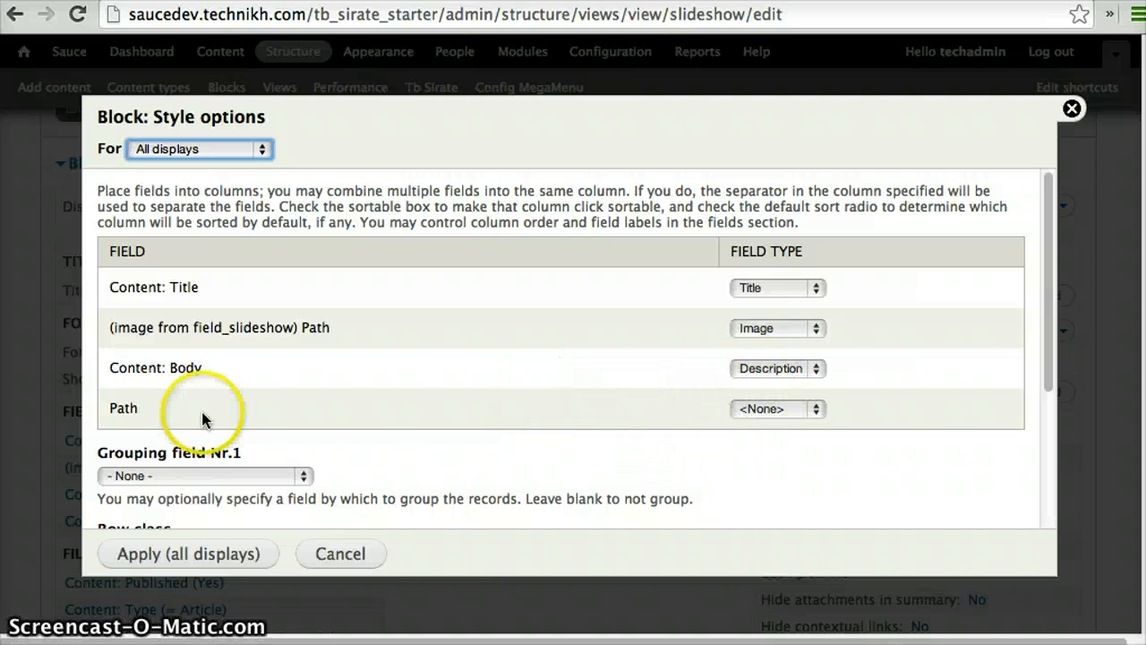
left_click(773, 410)
left_click(761, 477)
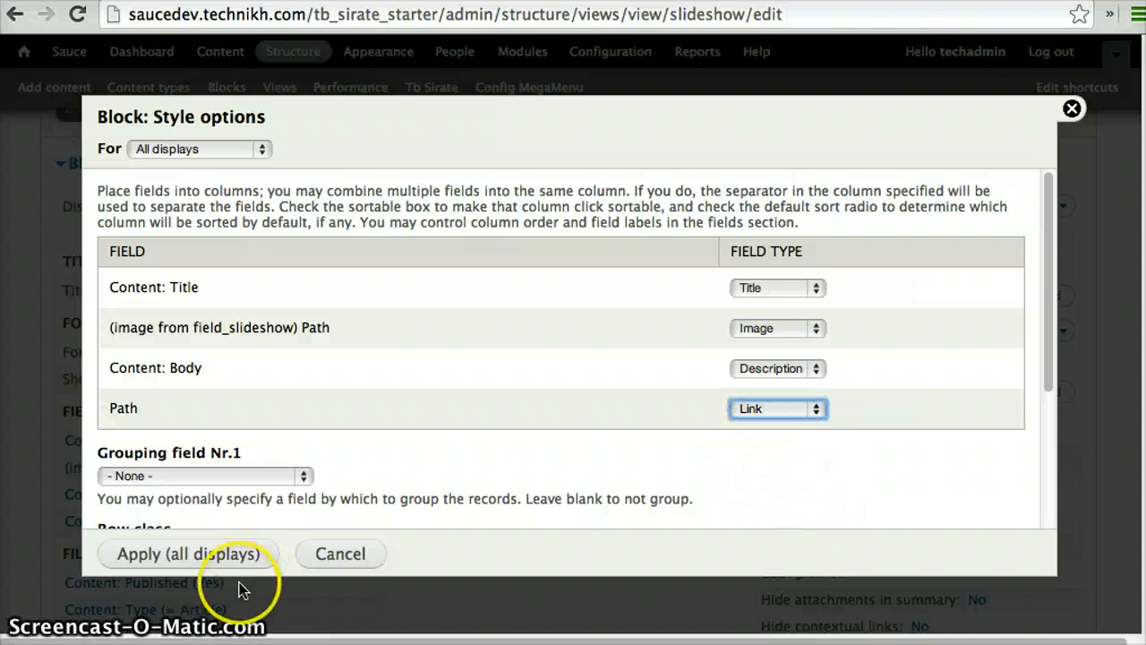
left_click(193, 553)
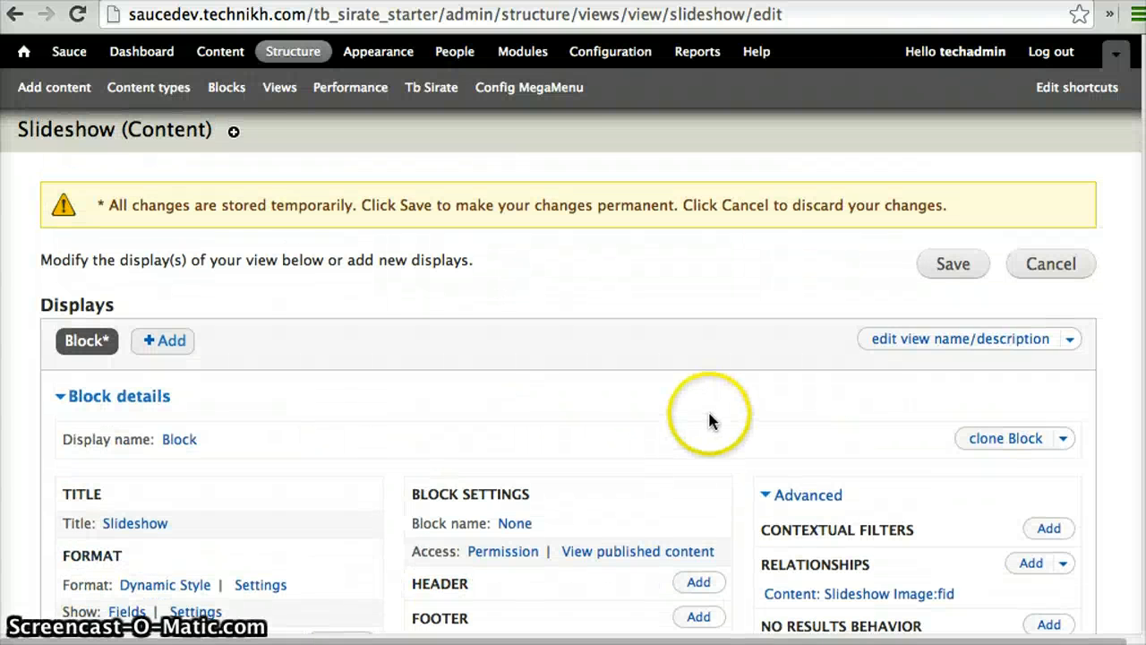
Save the Slideshow view with its changed fields and format settings
left_click(952, 267)
scroll(667, 285, "down", 1)
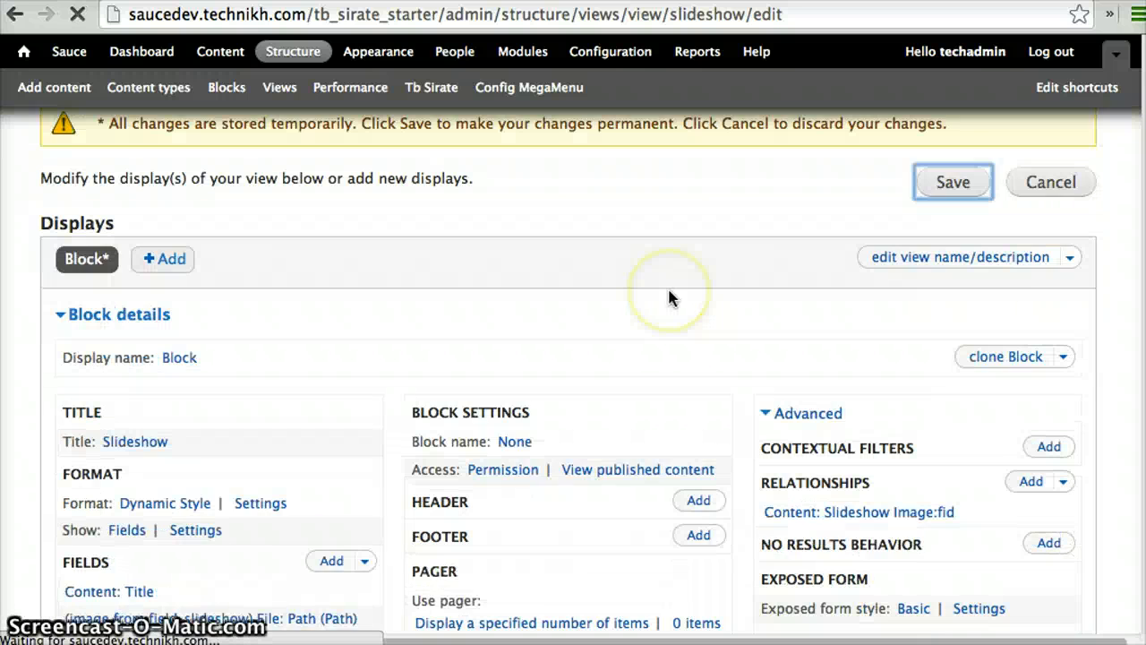
scroll(669, 291, "down", 2)
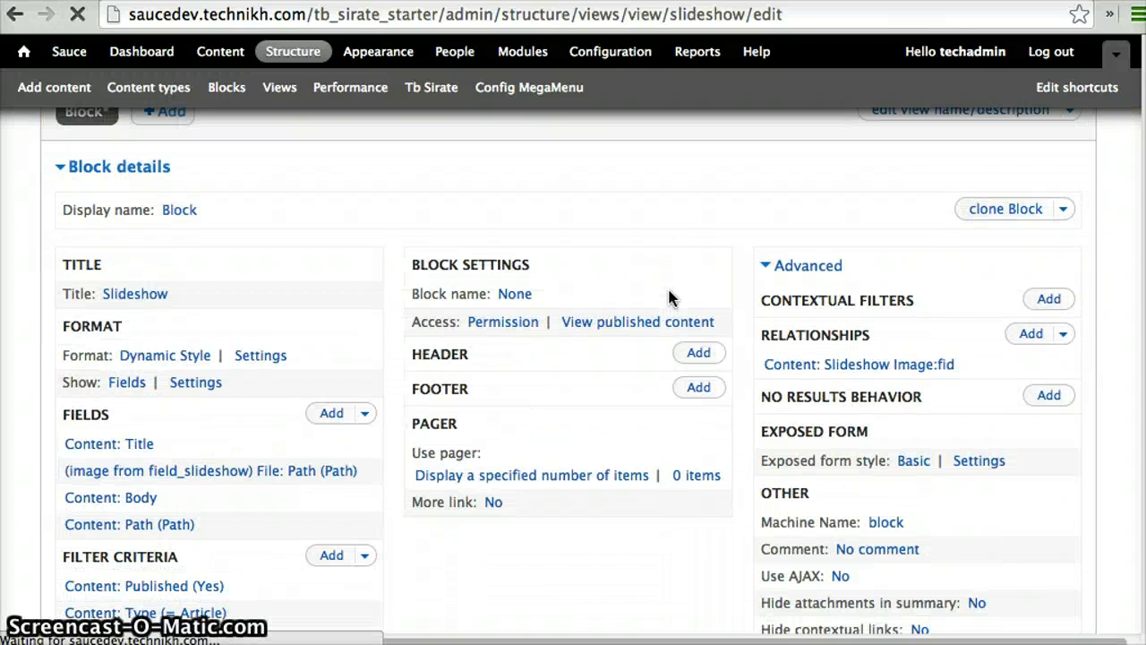
left_click(645, 235)
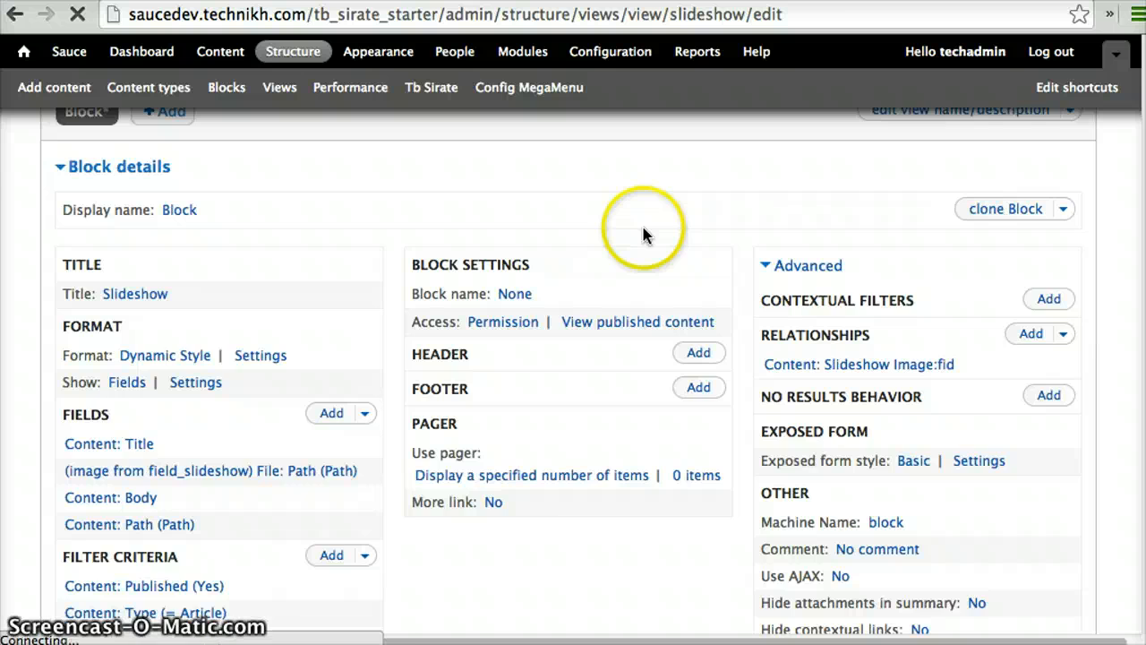
left_click(1010, 303)
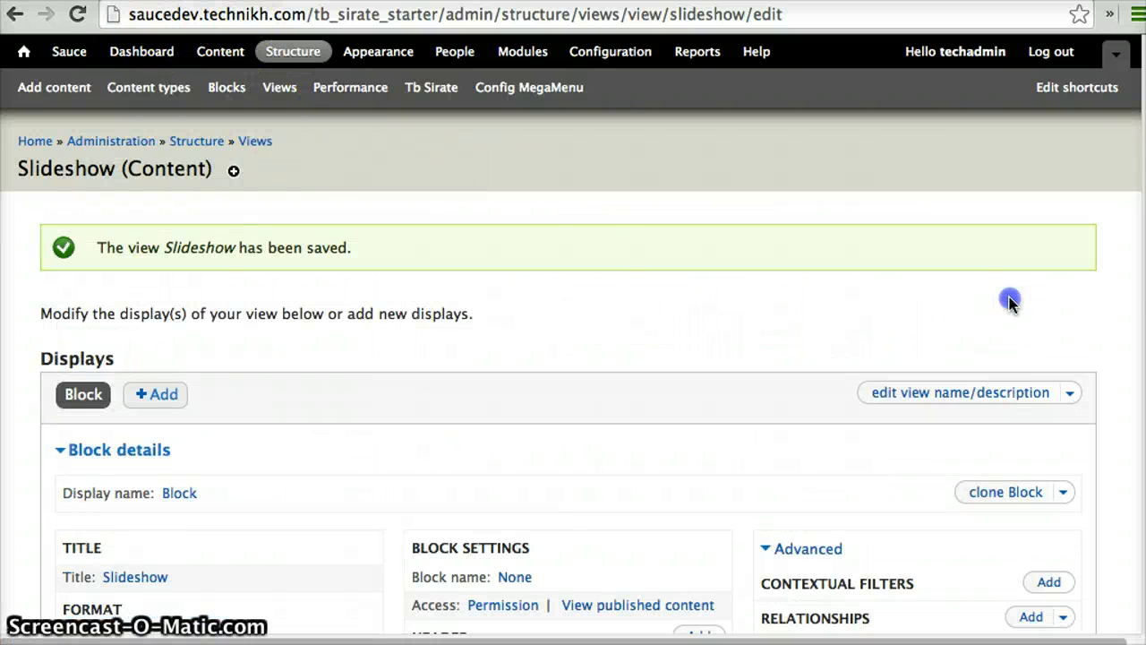
Export the Slideshow view and select all of its export code
left_click(1071, 394)
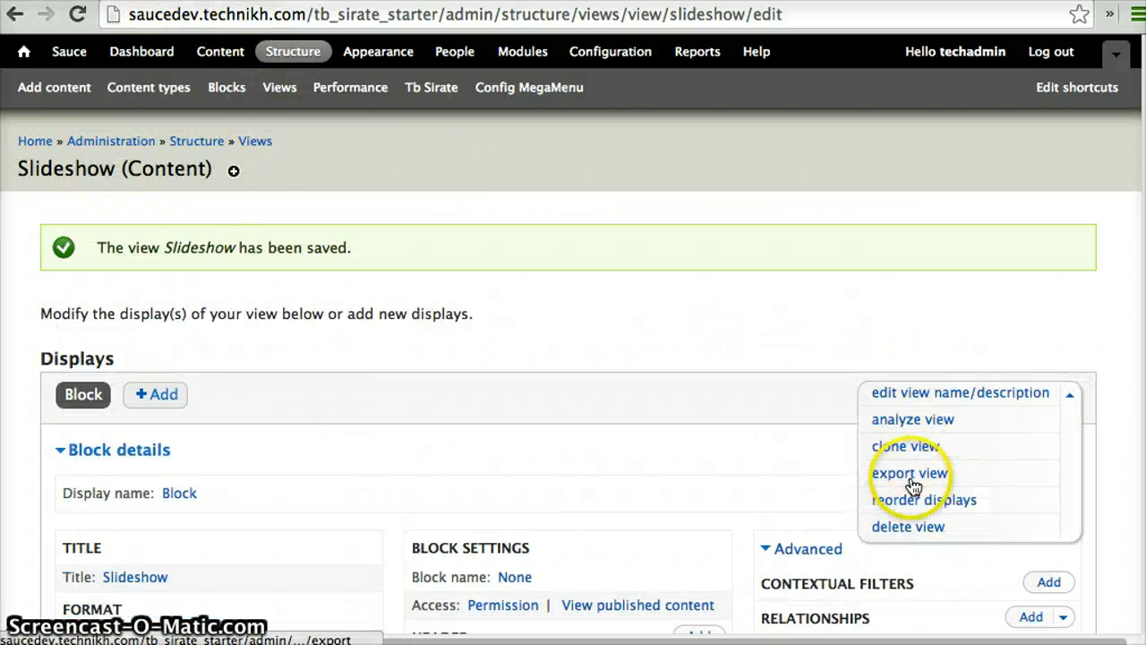
left_click(910, 475)
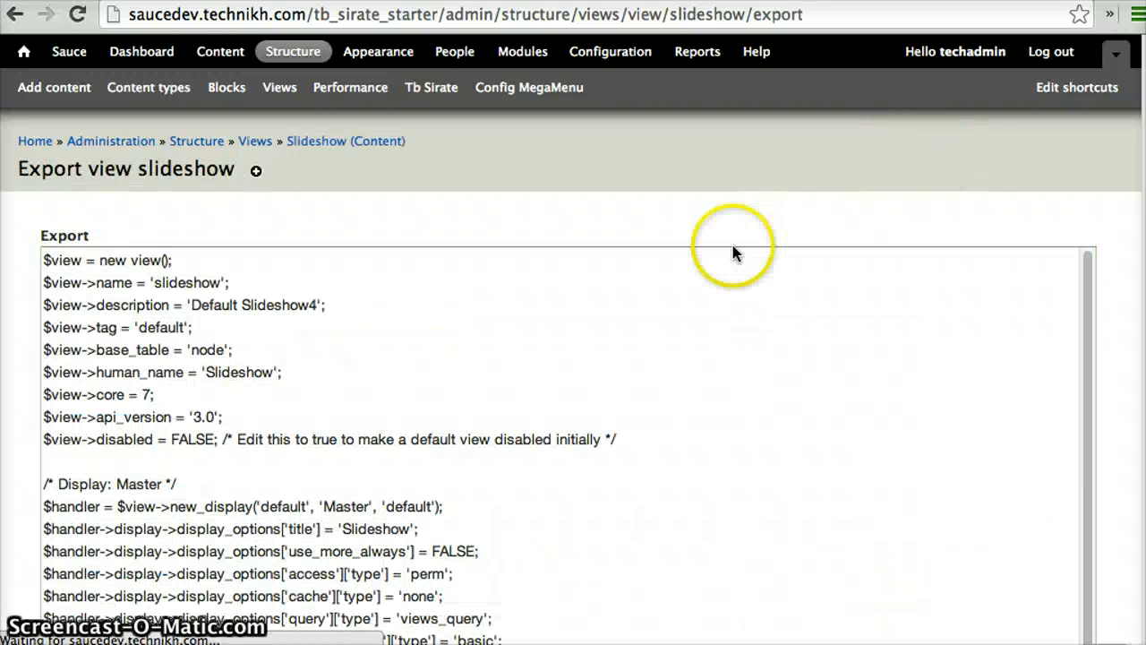
left_click(473, 431)
key("ctrl+a")
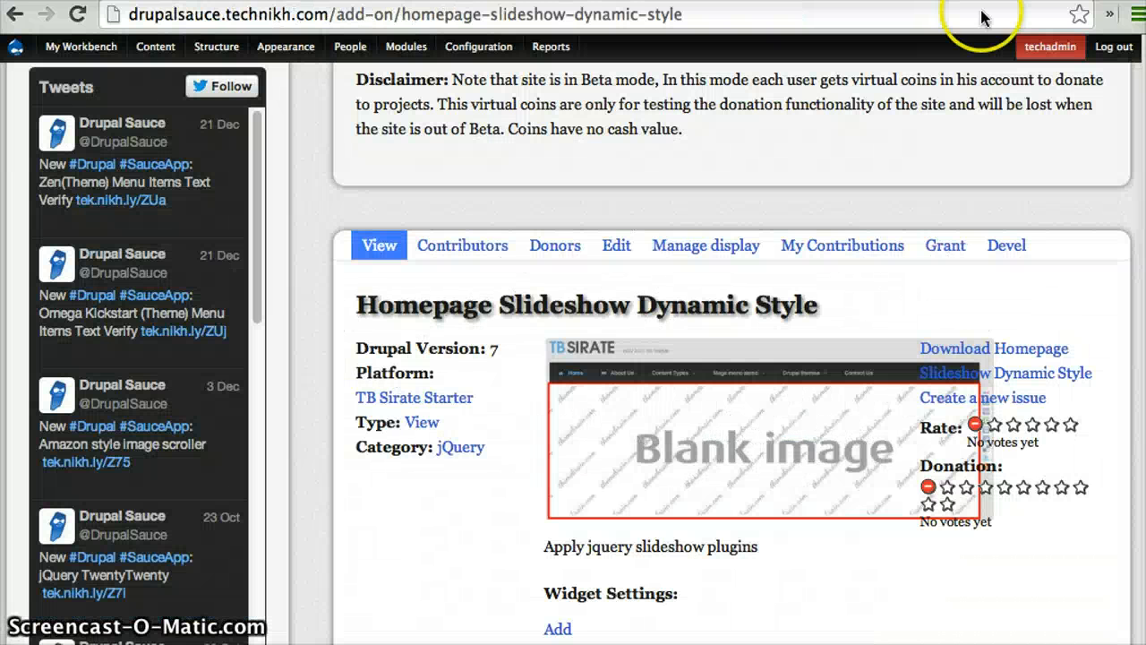
Return to the Homepage Slideshow Dynamic Style addon on the Drupal Sauce site and open it for editing
scroll(678, 242, "down", 1)
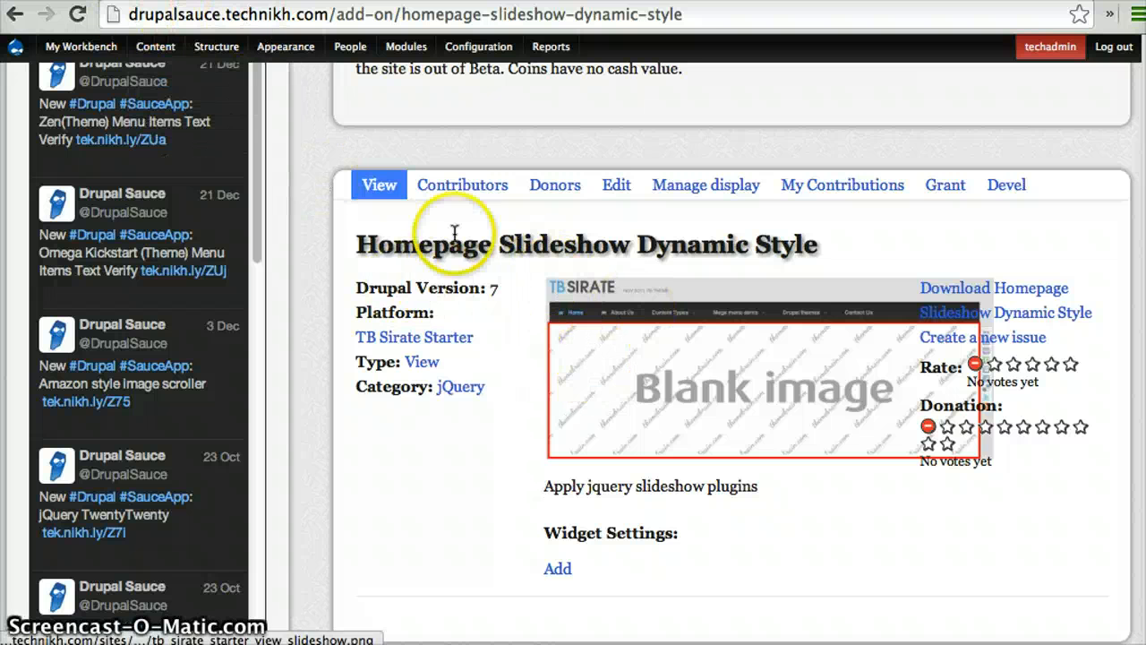
left_click(616, 184)
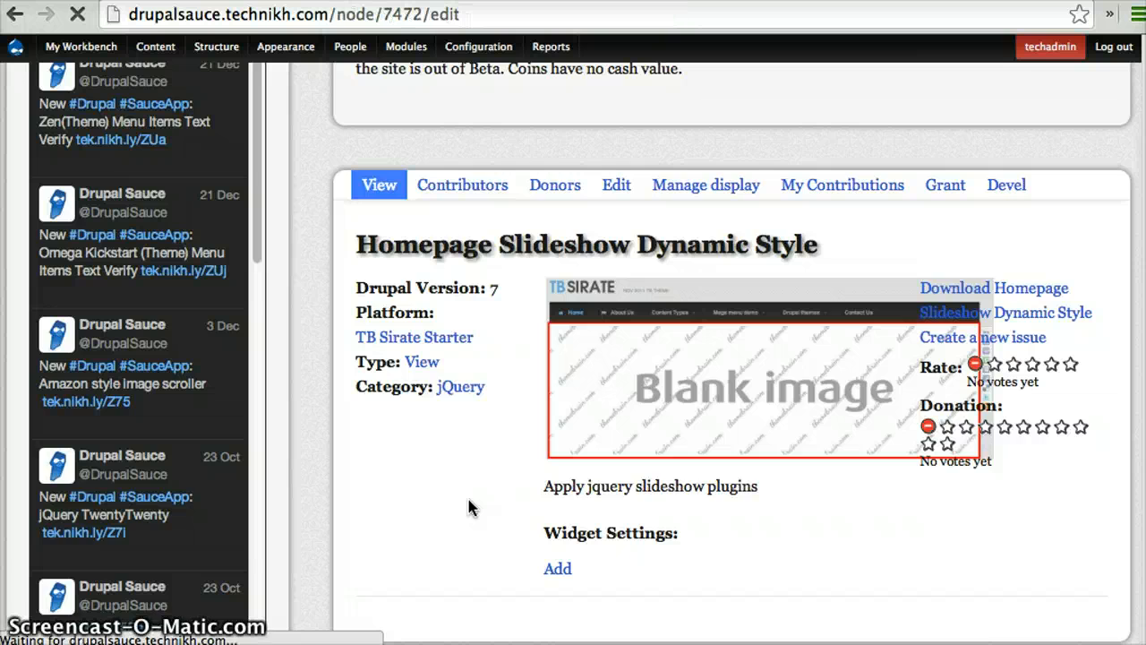
scroll(473, 508, "down", 15)
scroll(473, 508, "up", 7)
scroll(470, 507, "up", 8)
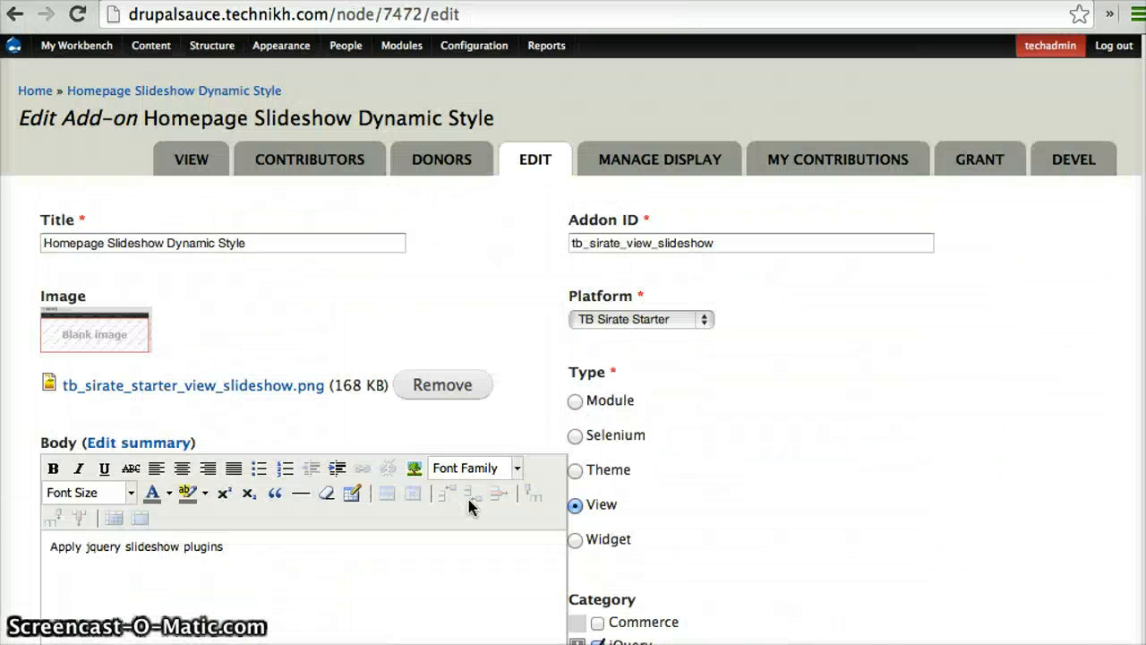
Set the Addon Version of the Homepage Slideshow Dynamic Style addon to 1.1
scroll(467, 506, "down", 7)
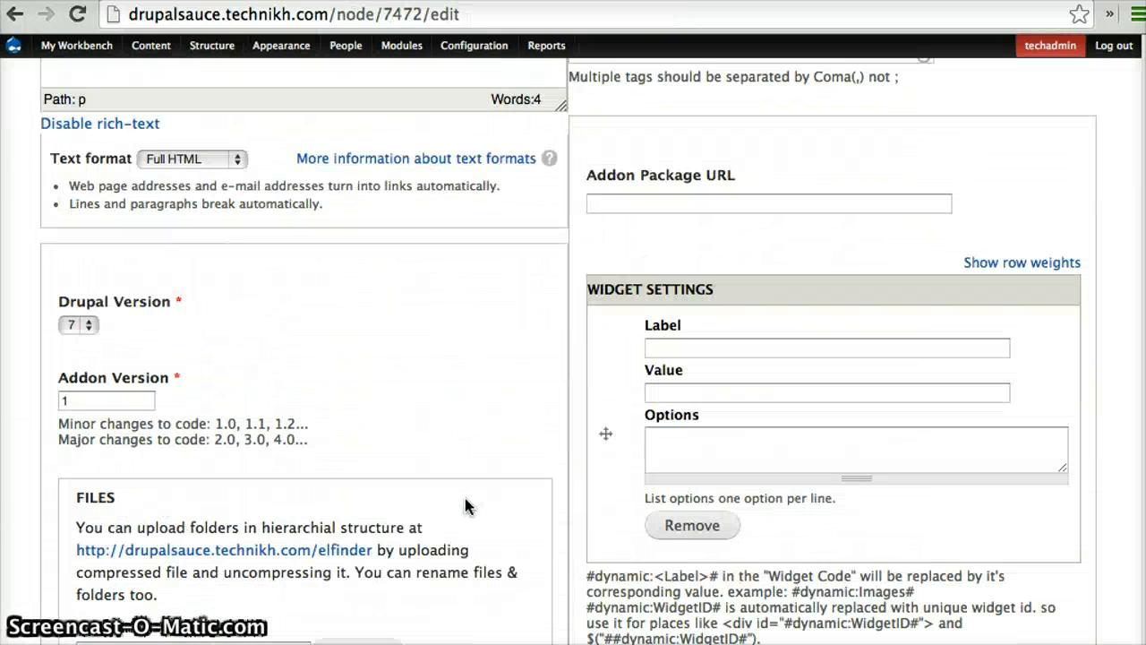
left_click(113, 402)
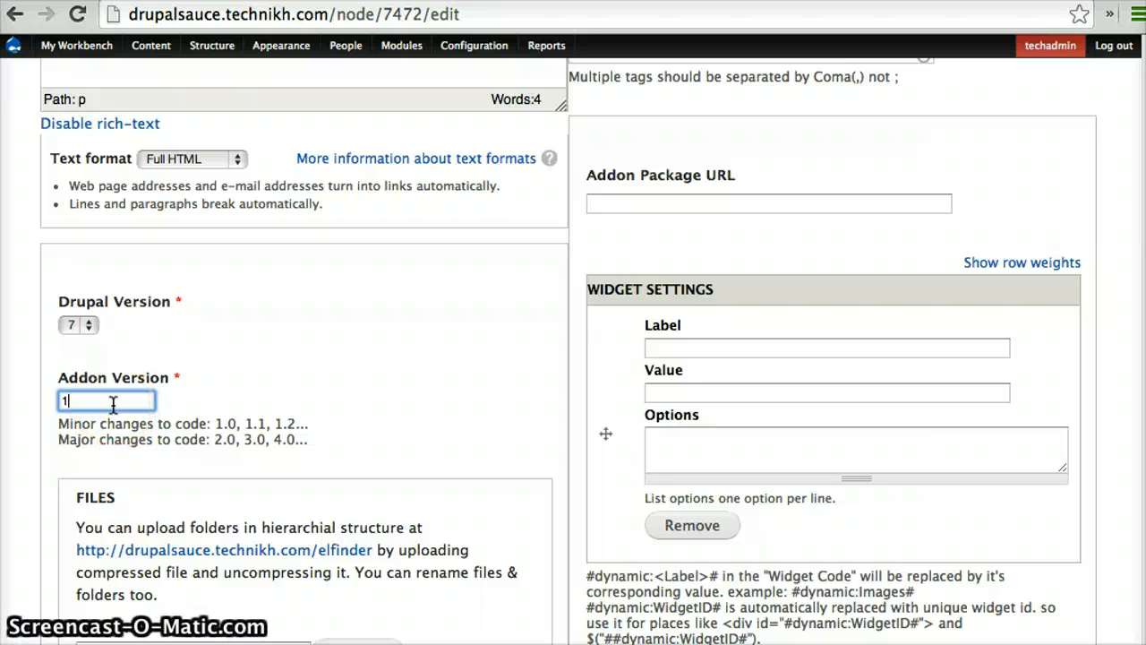
type("1")
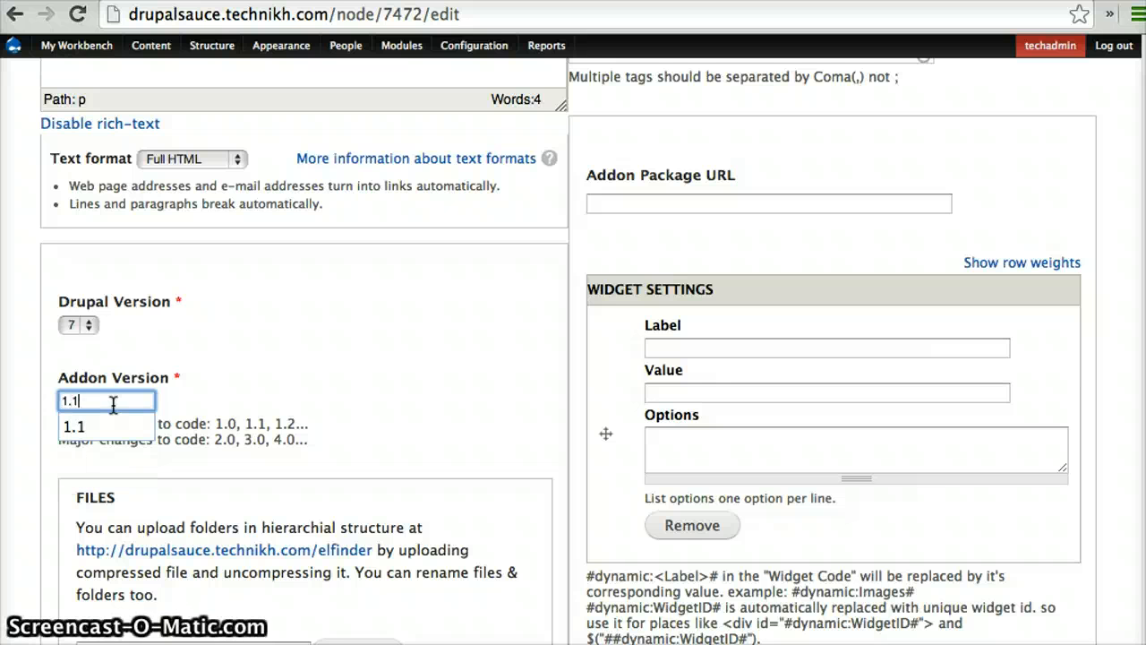
type(".1")
left_click(281, 381)
Replace the whole Install Script with the copied Slideshow view export and save the addon
scroll(281, 381, "down", 15)
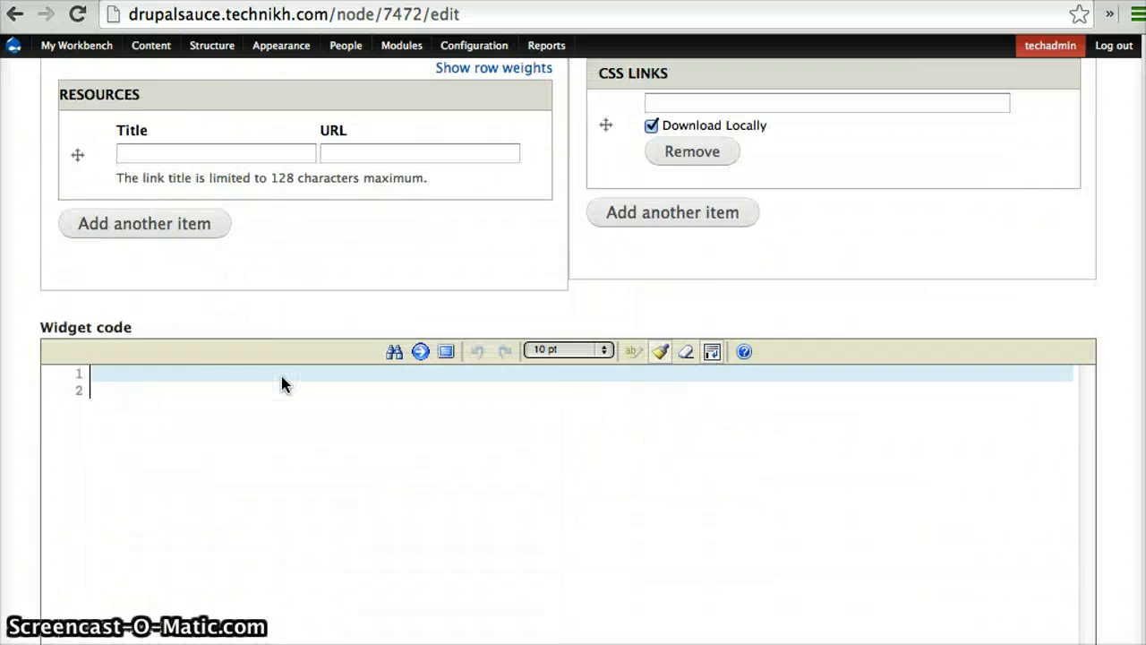
scroll(281, 376, "up", 5)
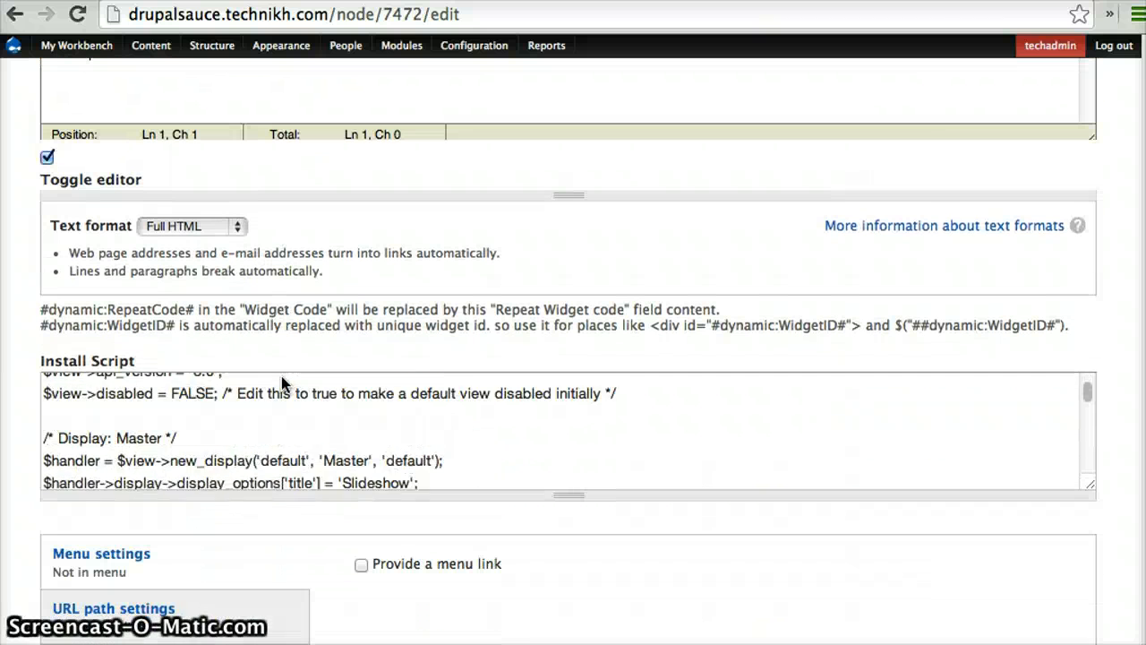
left_click(250, 432)
key("super+a")
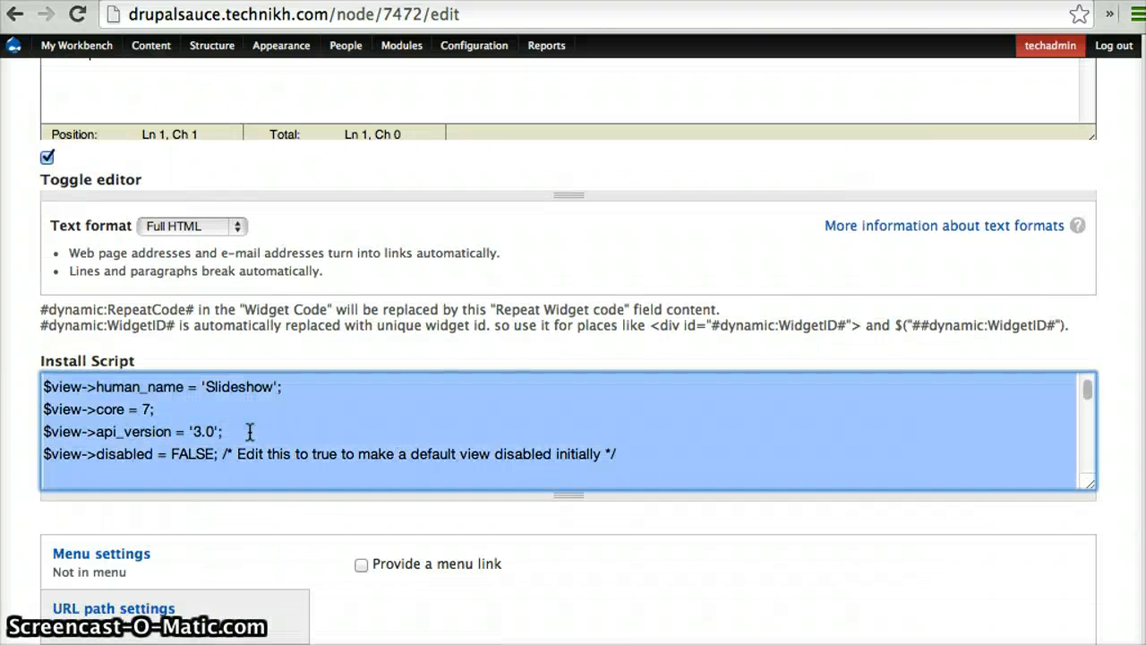
key("super+v")
scroll(504, 299, "down", 5)
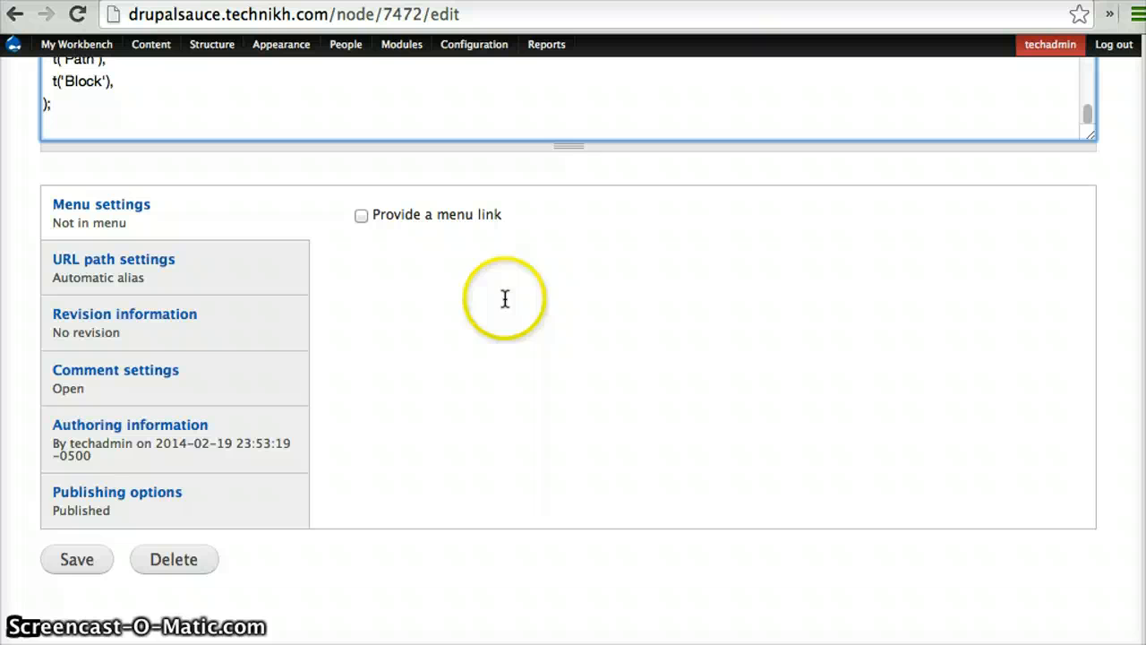
left_click(72, 564)
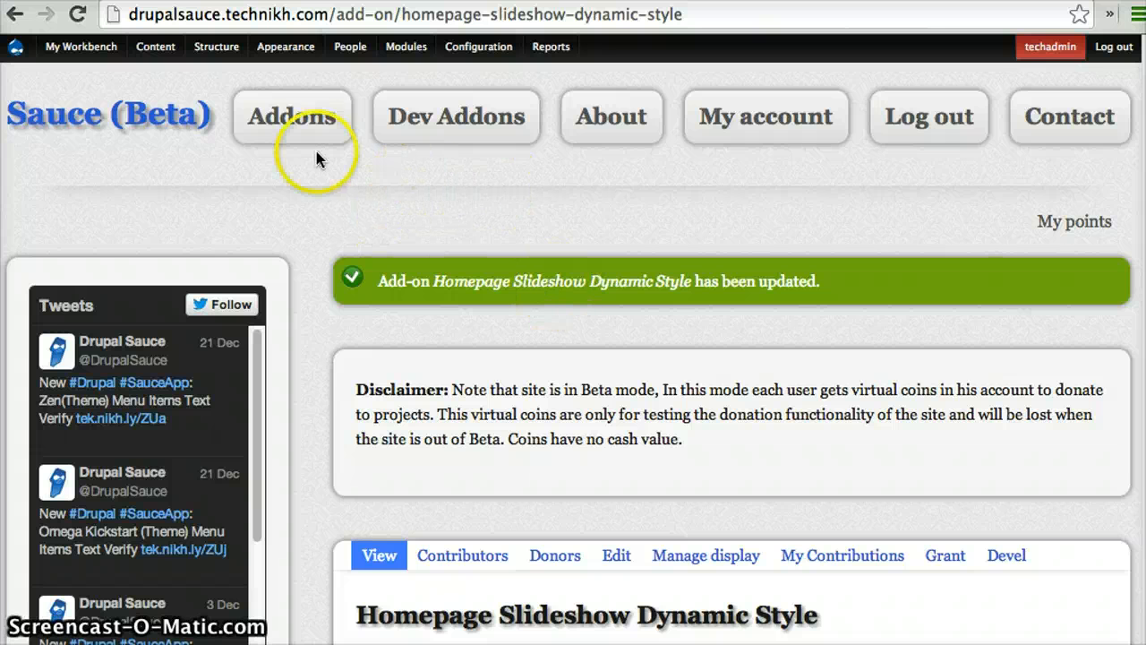
Go to the site's Addons listing and search it for "flux"
left_click(306, 128)
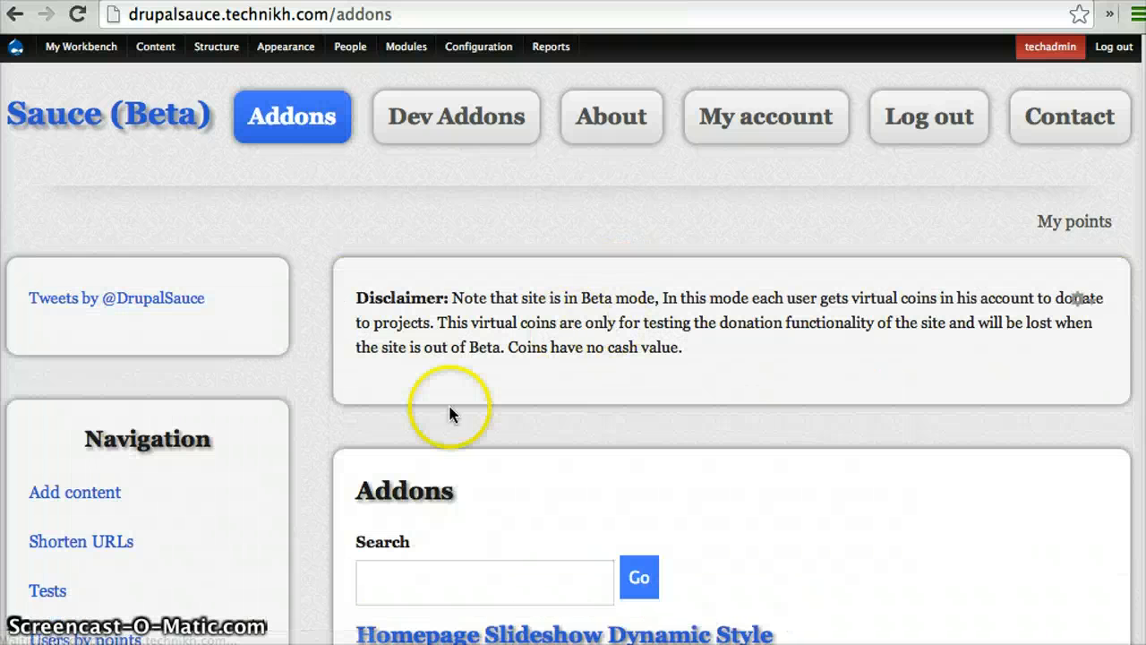
scroll(448, 421, "down", 3)
left_click(430, 385)
type("fl")
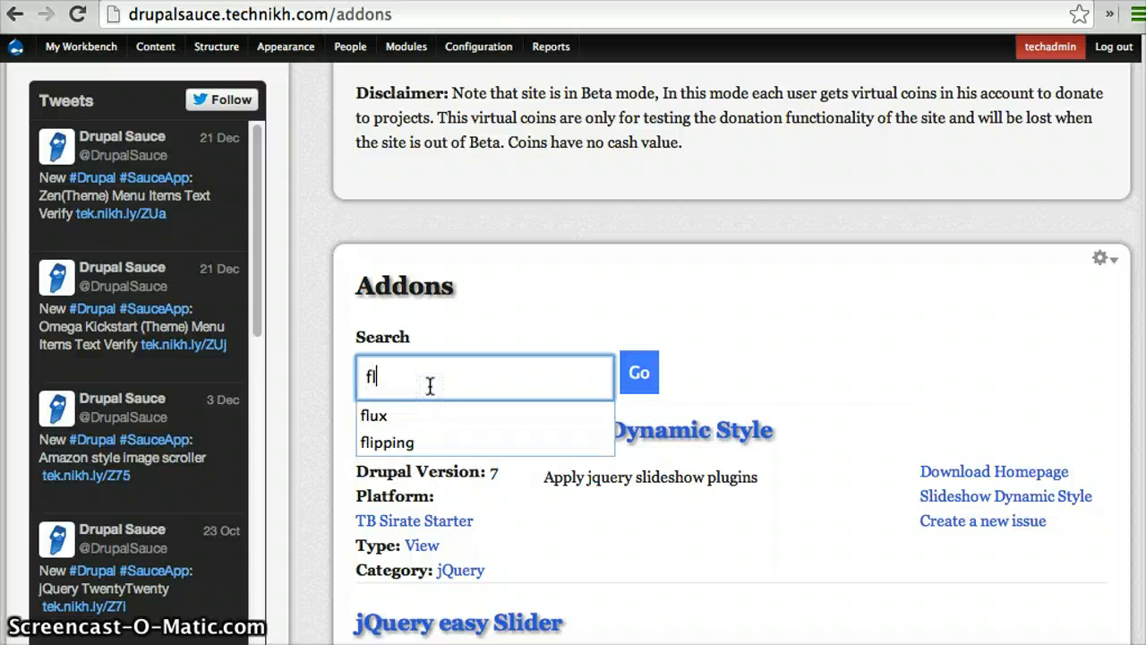
type("ux")
left_click(397, 415)
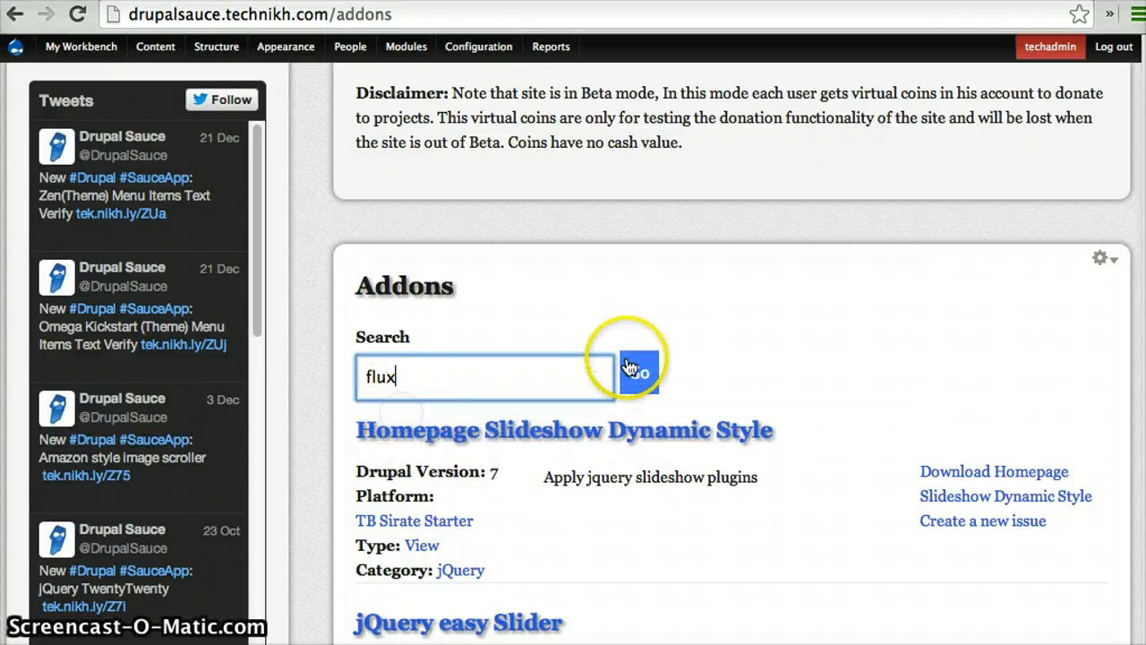
left_click(639, 372)
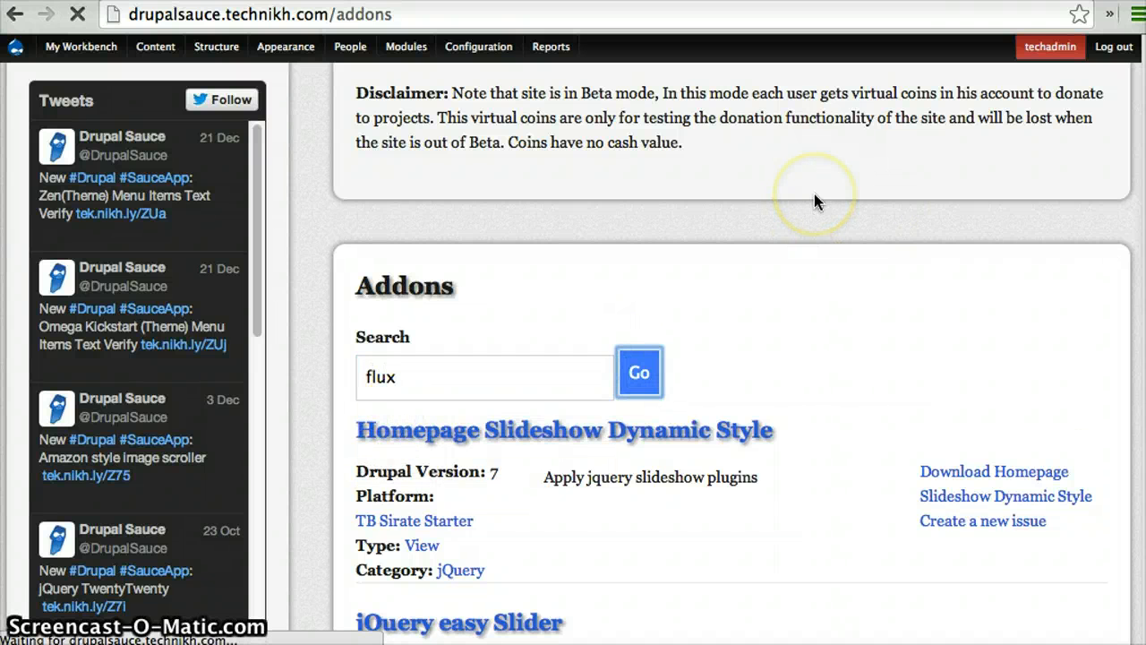
Open the jQuery Flux Slider addon from the search results for editing
scroll(780, 248, "down", 3)
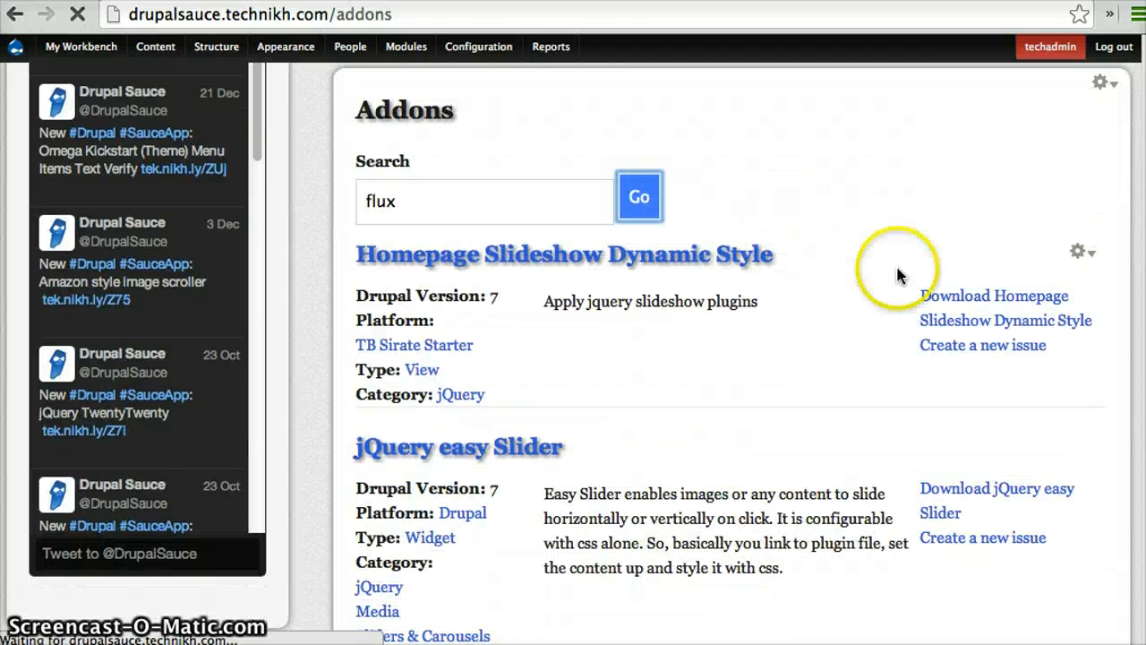
scroll(867, 309, "down", 5)
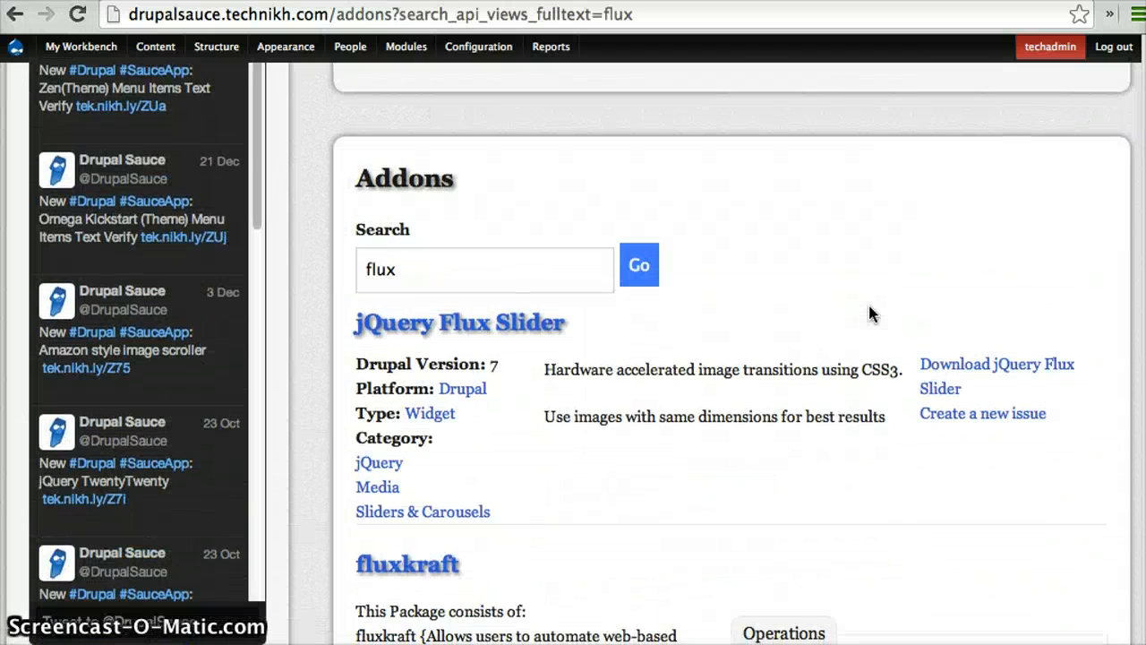
scroll(868, 312, "down", 5)
scroll(807, 309, "up", 3)
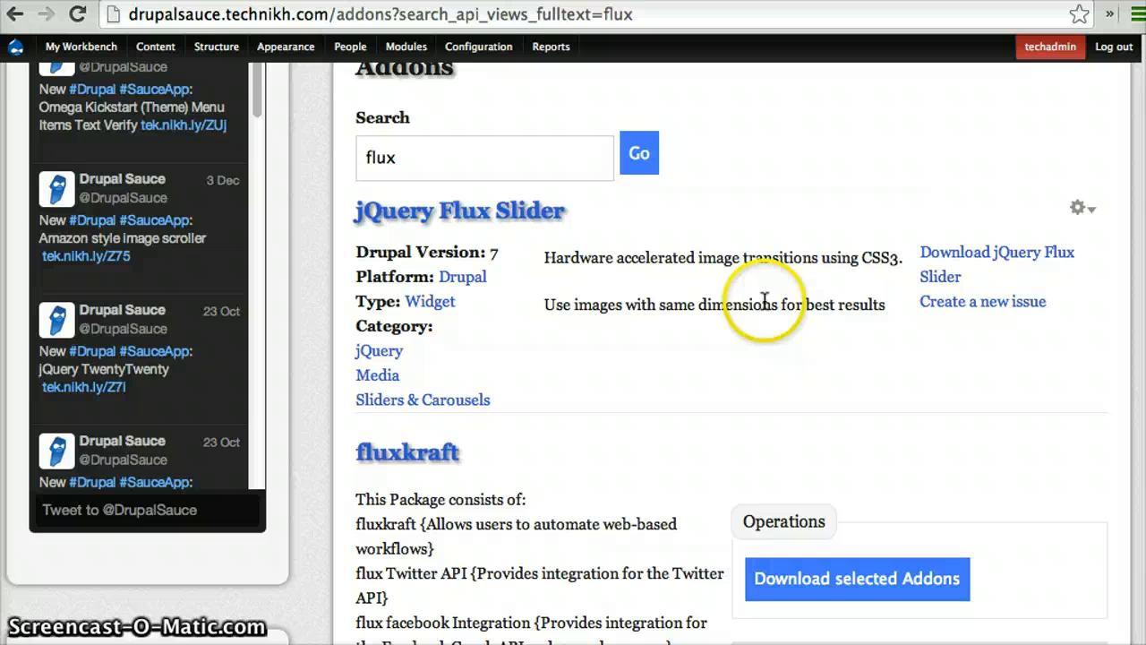
left_click(532, 219)
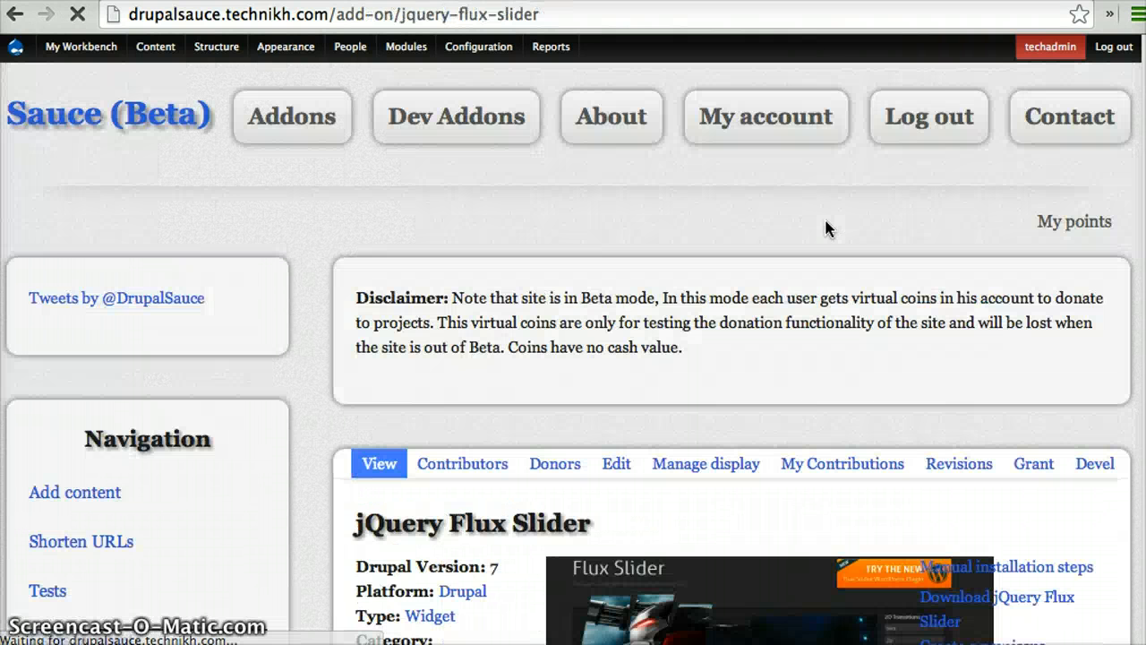
scroll(825, 222, "down", 3)
left_click(612, 208)
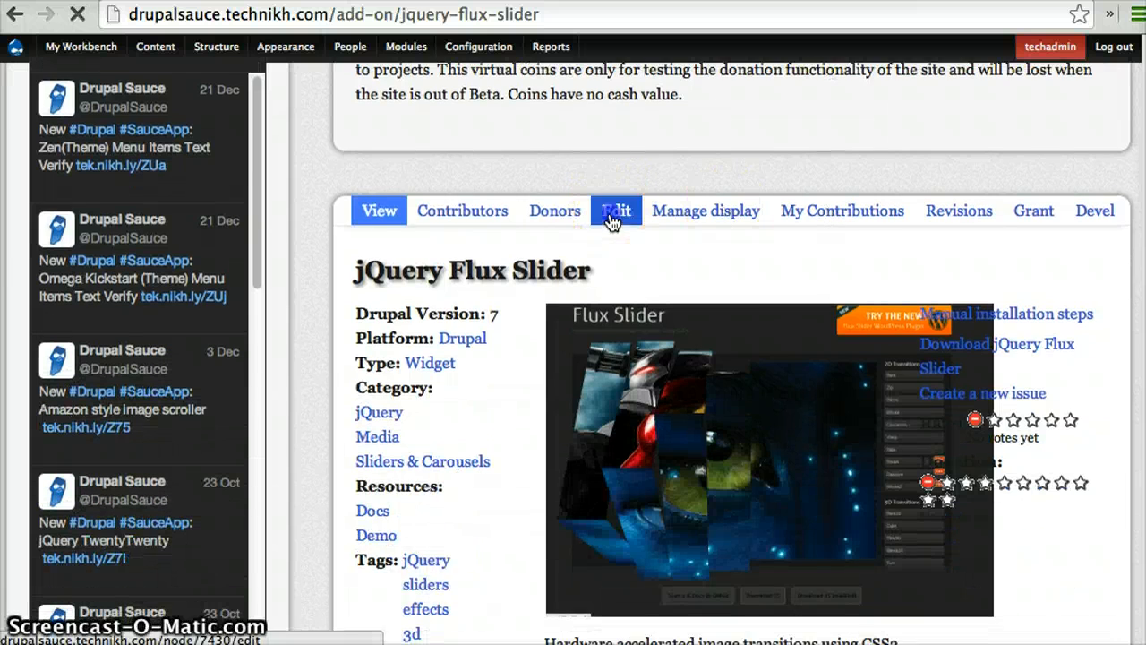
In the widget settings, reduce the Transitions value to 'bars' only
scroll(766, 264, "down", 3)
scroll(766, 267, "down", 8)
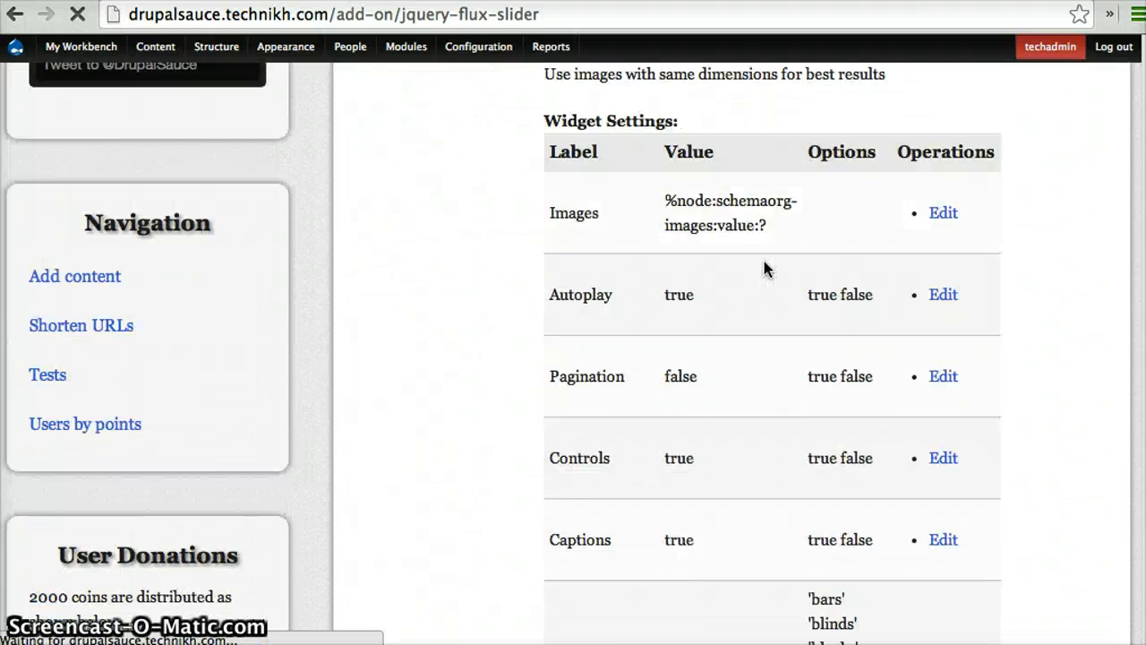
scroll(764, 261, "down", 15)
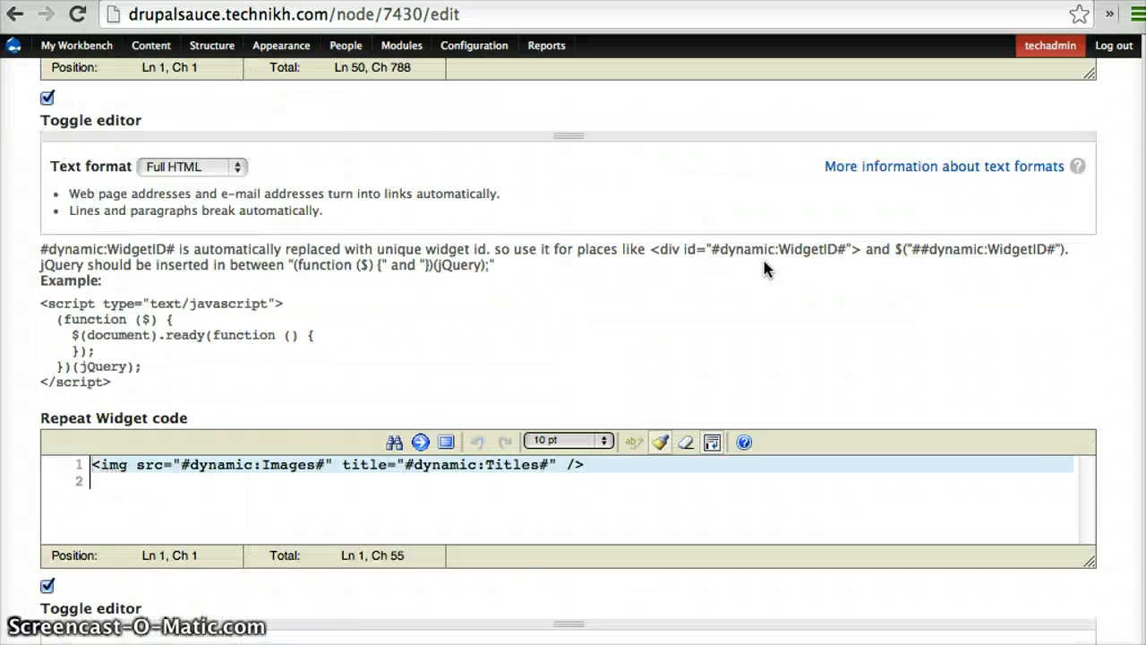
scroll(764, 261, "down", 10)
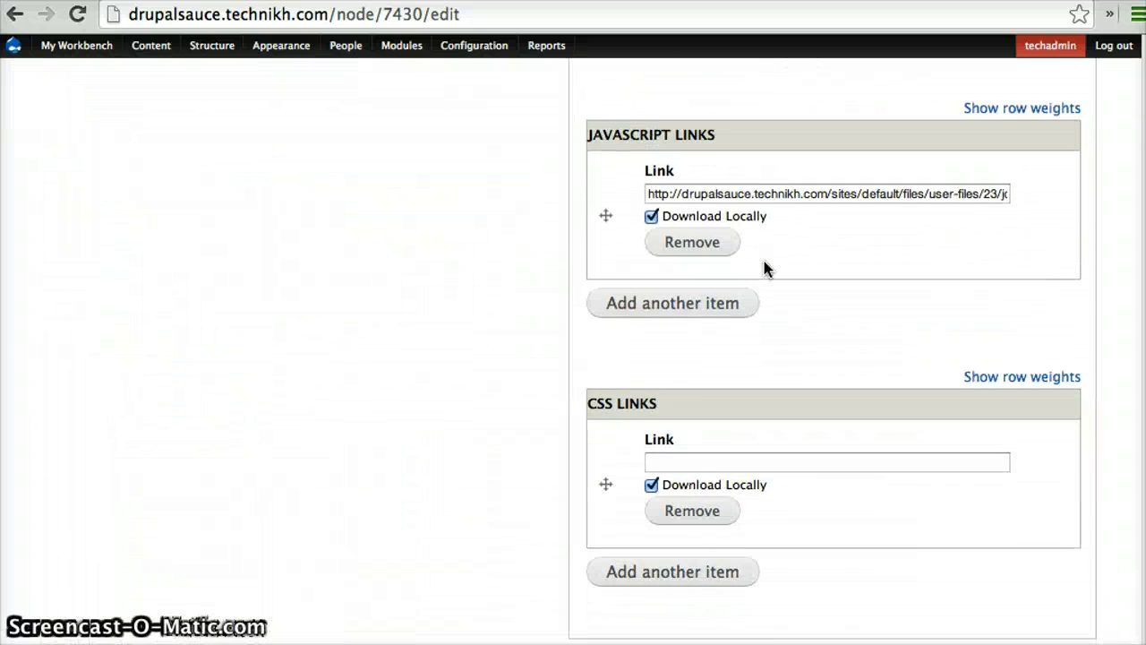
scroll(764, 260, "up", 5)
scroll(764, 261, "up", 7)
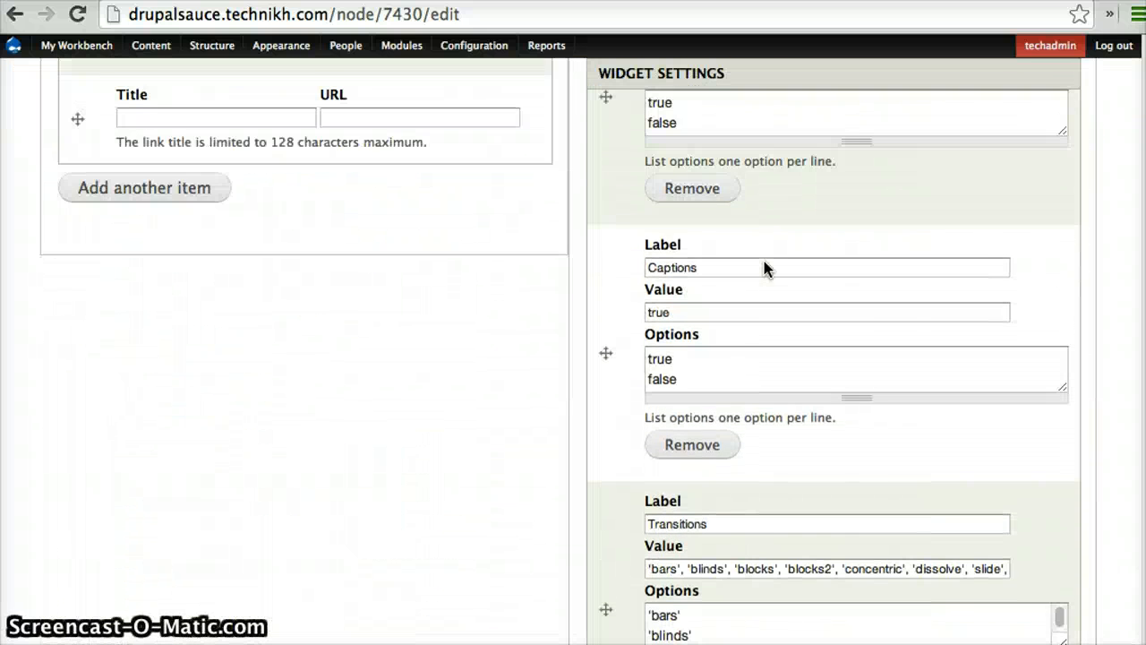
scroll(764, 261, "down", 2)
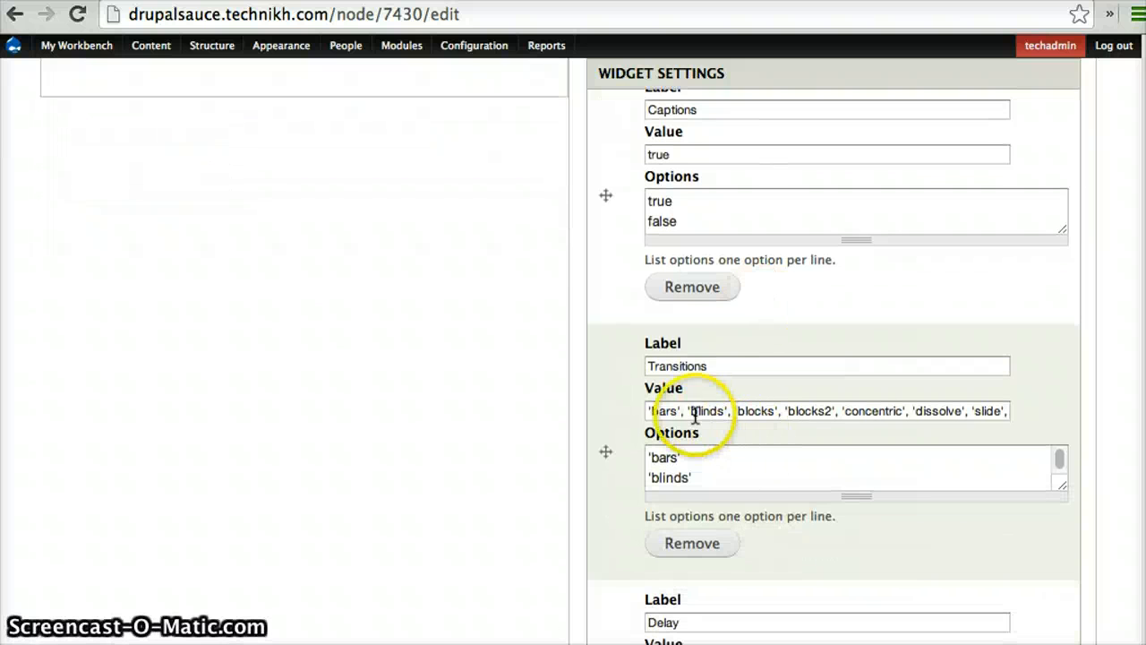
left_click_drag(688, 411, 724, 430)
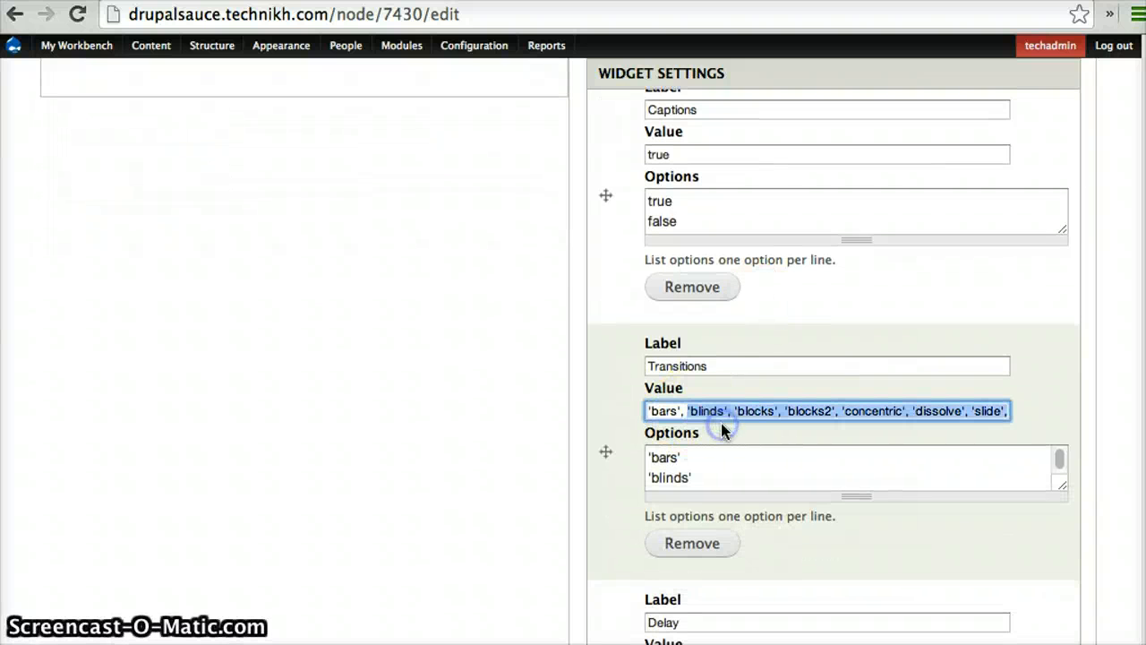
key("BackSpace")
key("BackSpace")
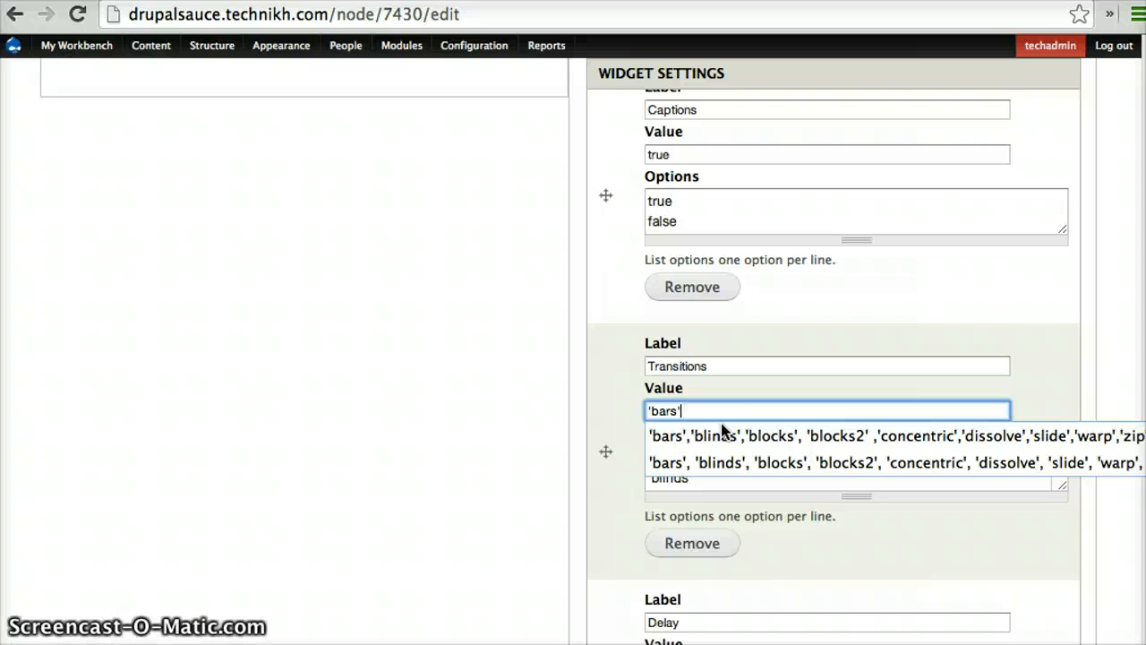
left_click(535, 415)
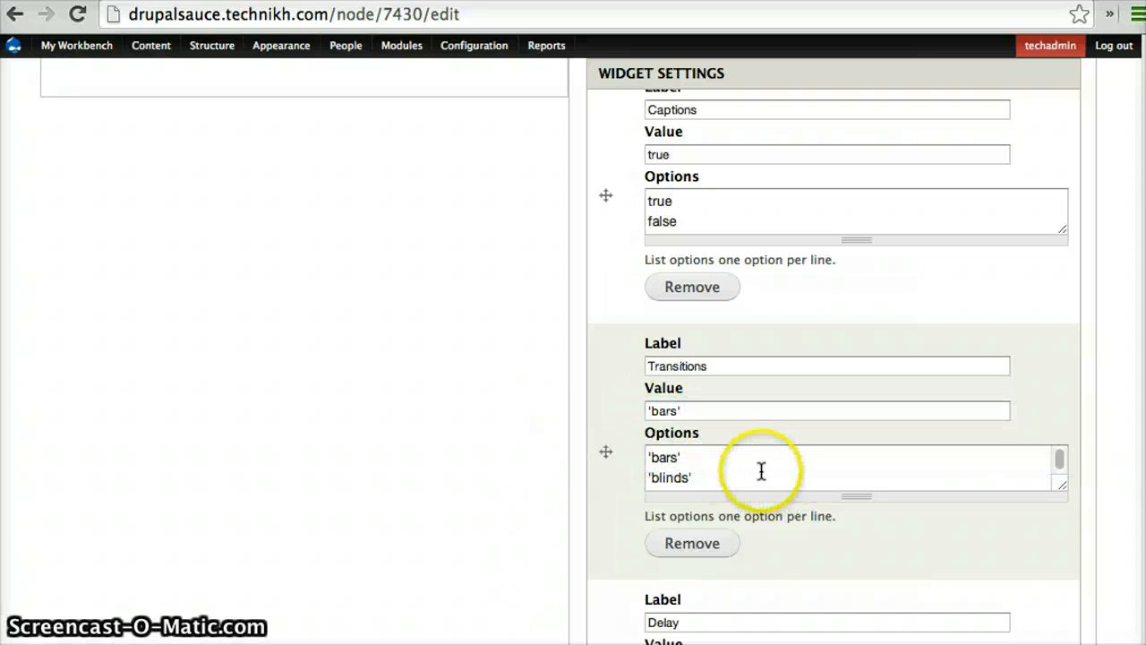
Examine the Repeat Widget code and the existing widget settings, including the Titles setting and the example token values
scroll(579, 418, "up", 3)
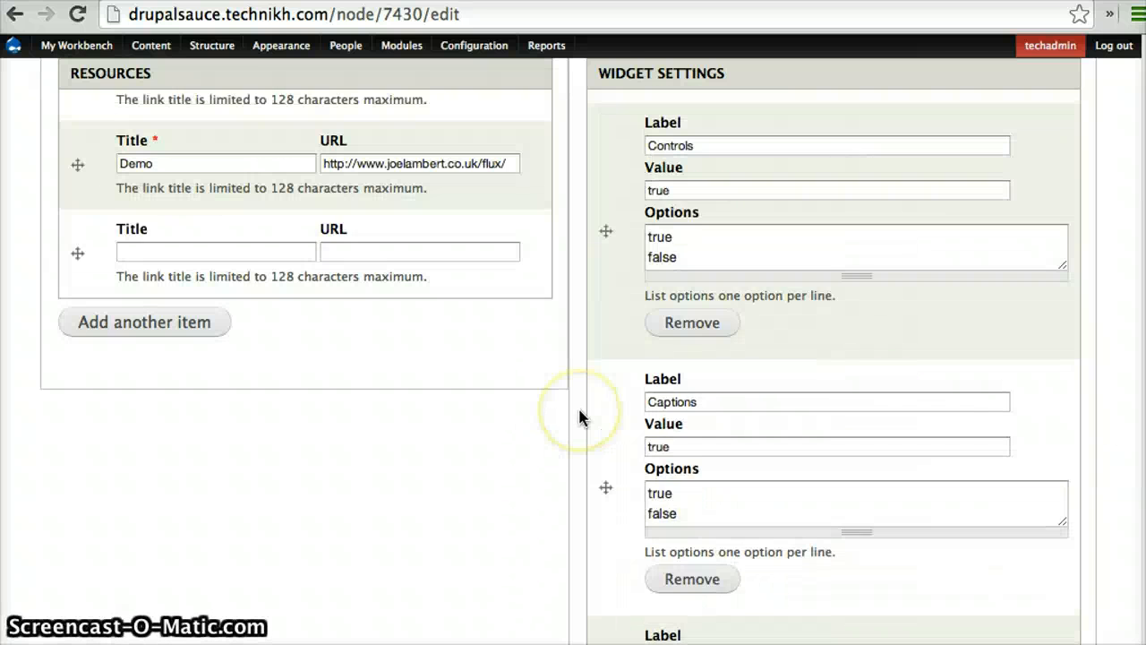
scroll(579, 417, "up", 2)
scroll(579, 417, "down", 15)
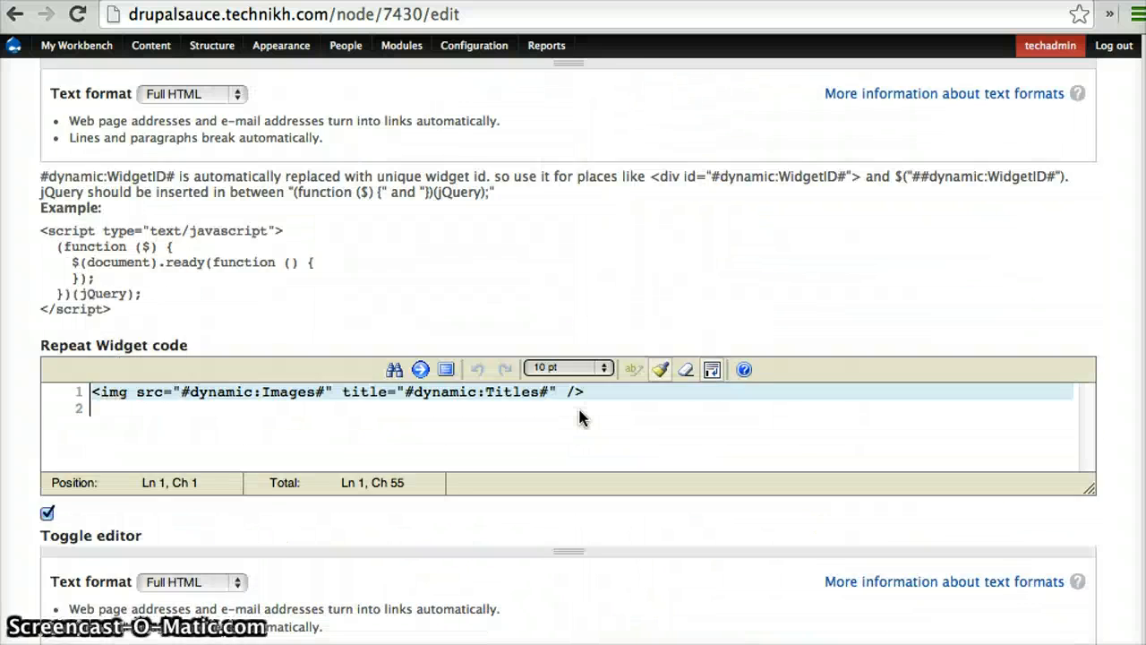
scroll(579, 417, "up", 2)
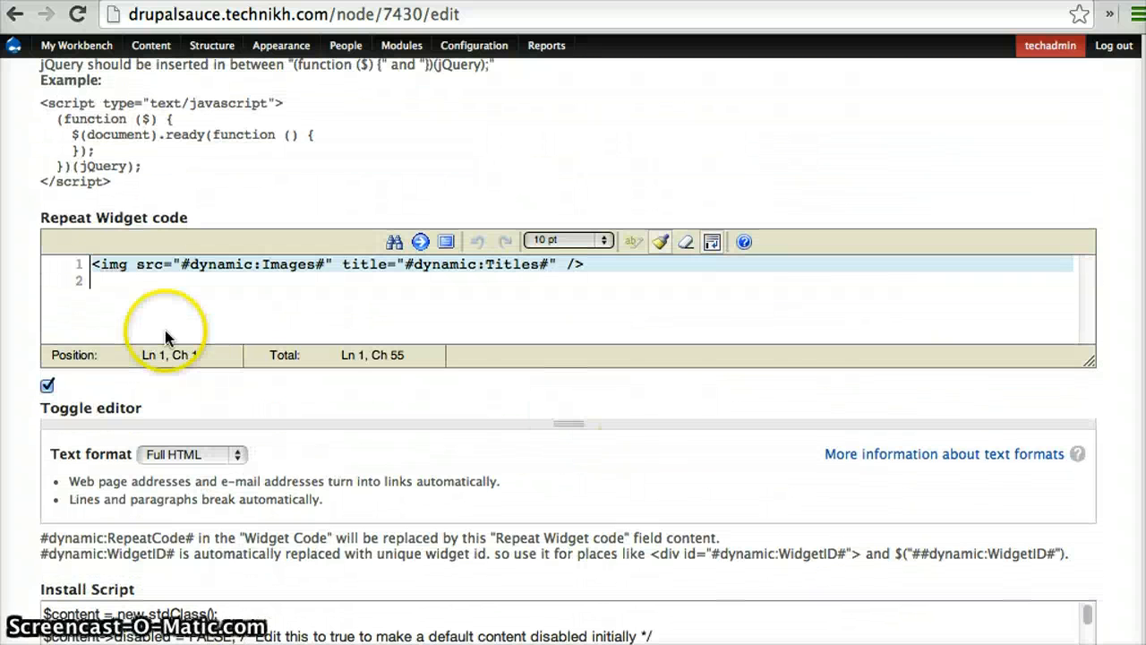
left_click(93, 265)
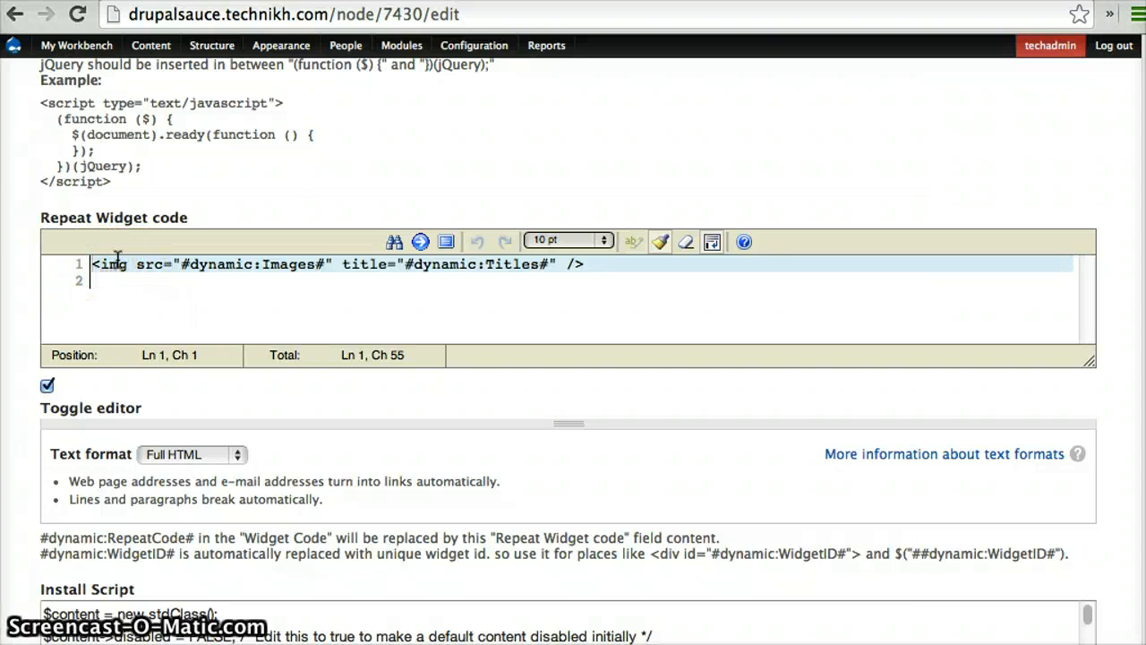
scroll(422, 170, "up", 15)
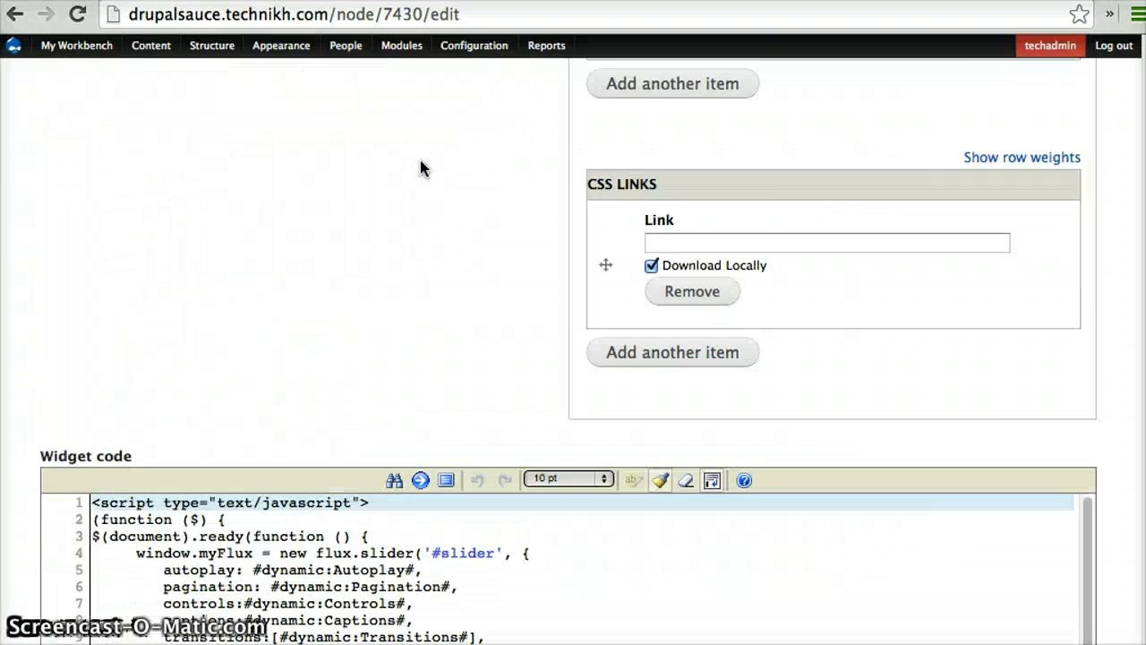
scroll(422, 168, "up", 10)
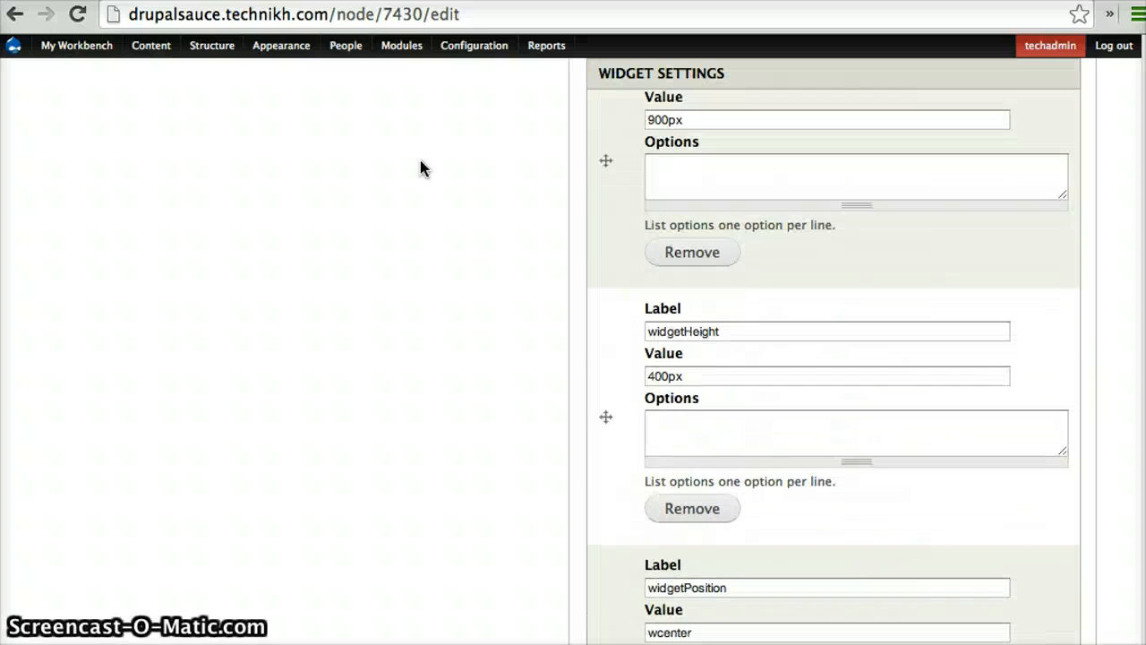
scroll(422, 168, "down", 4)
scroll(422, 168, "down", 6)
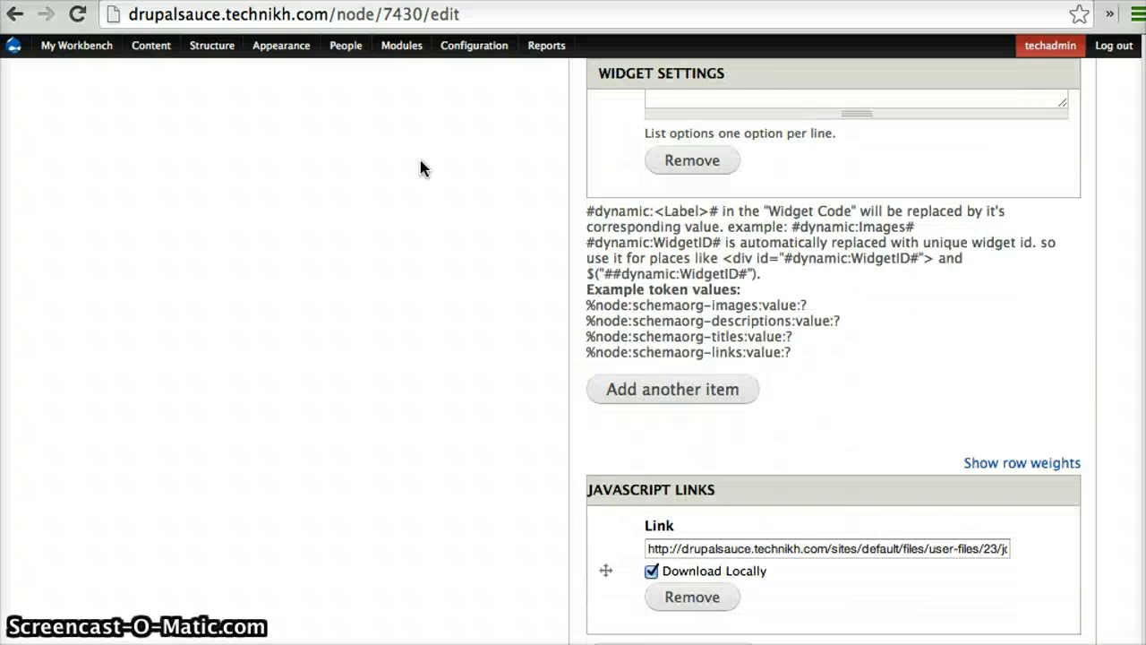
scroll(421, 168, "up", 6)
scroll(421, 168, "up", 1)
scroll(591, 305, "down", 3)
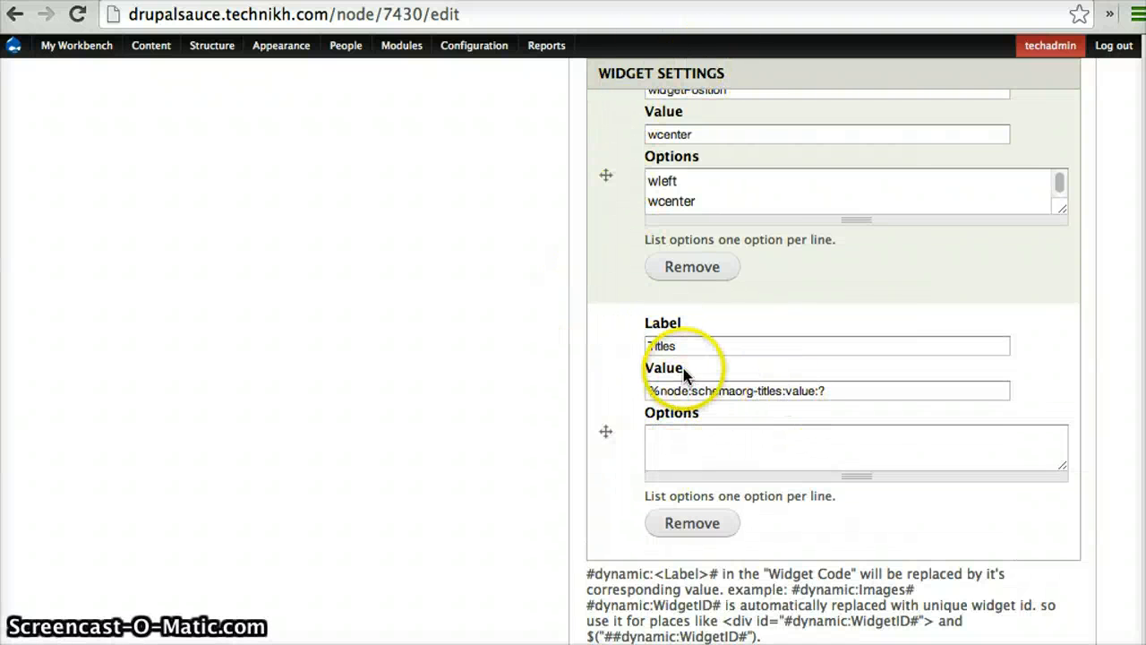
Add another empty item to the widget settings after the Titles setting
scroll(681, 376, "down", 5)
left_click(653, 466)
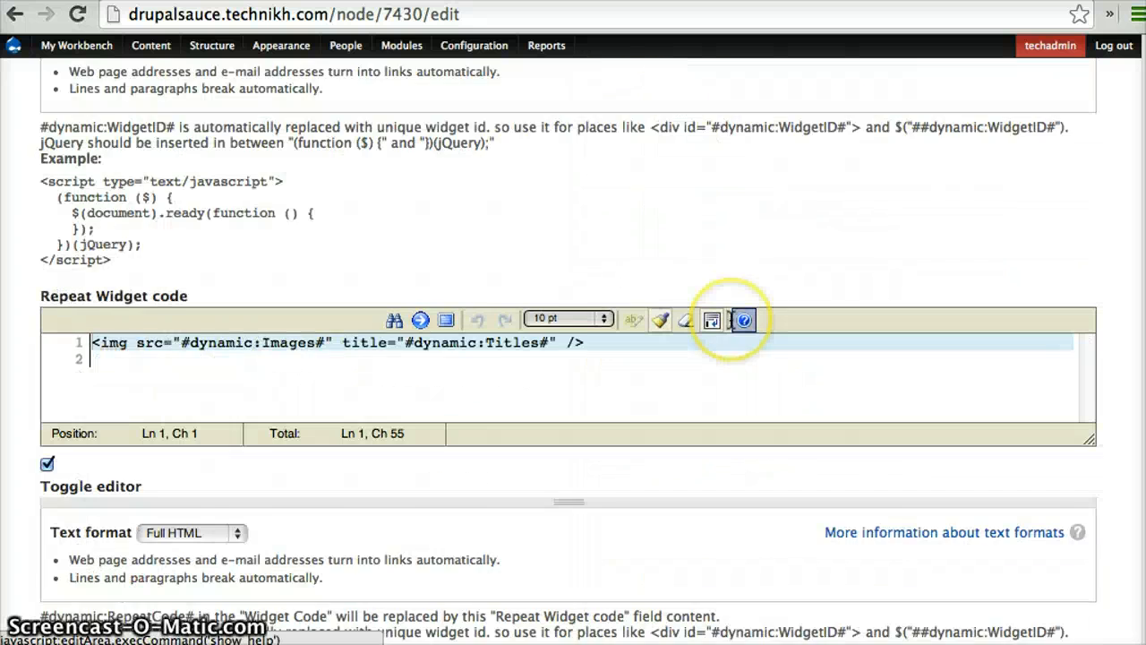
scroll(734, 328, "up", 15)
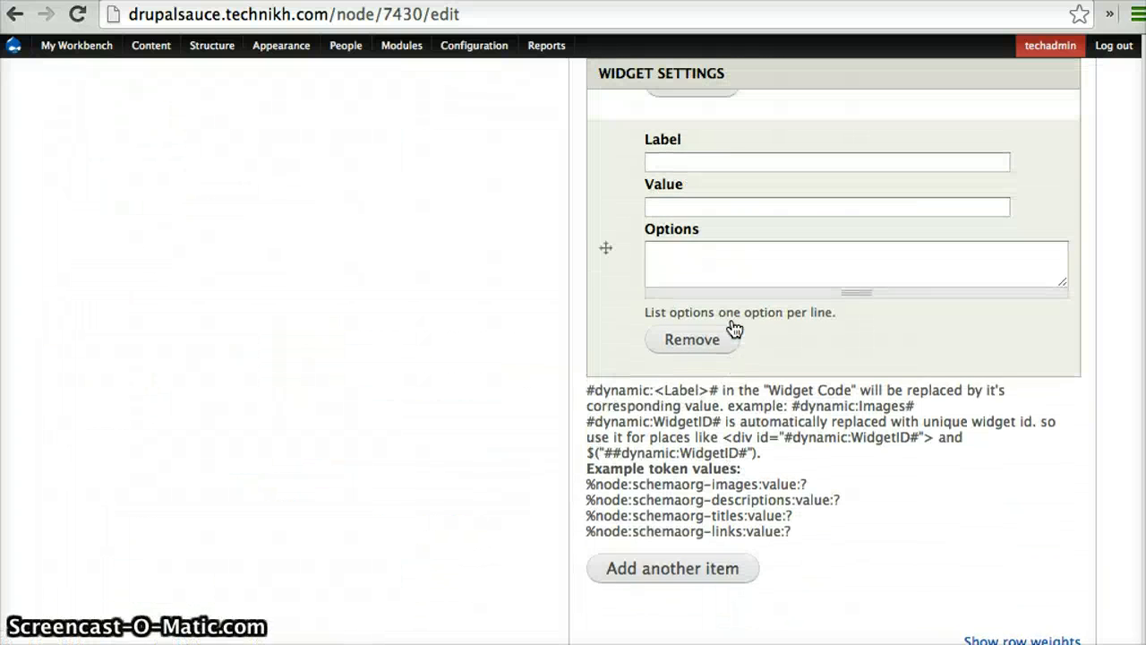
Label the new empty widget setting below Titles as Links
scroll(735, 329, "up", 4)
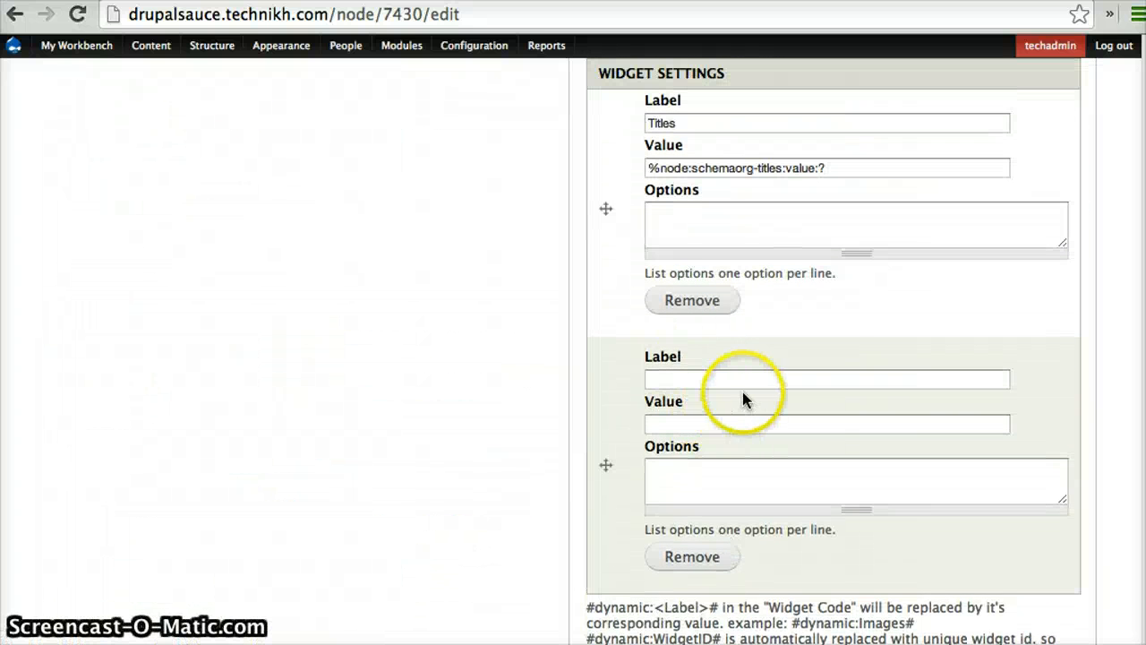
scroll(742, 395, "up", 2)
left_click(709, 459)
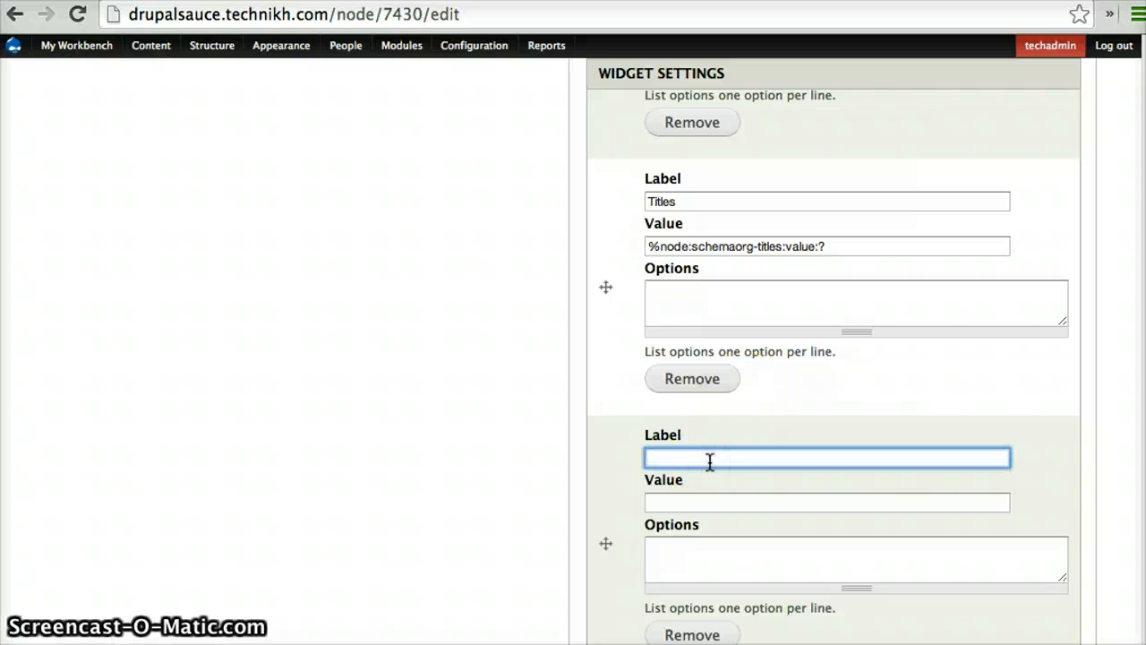
type("Li")
left_click(711, 480)
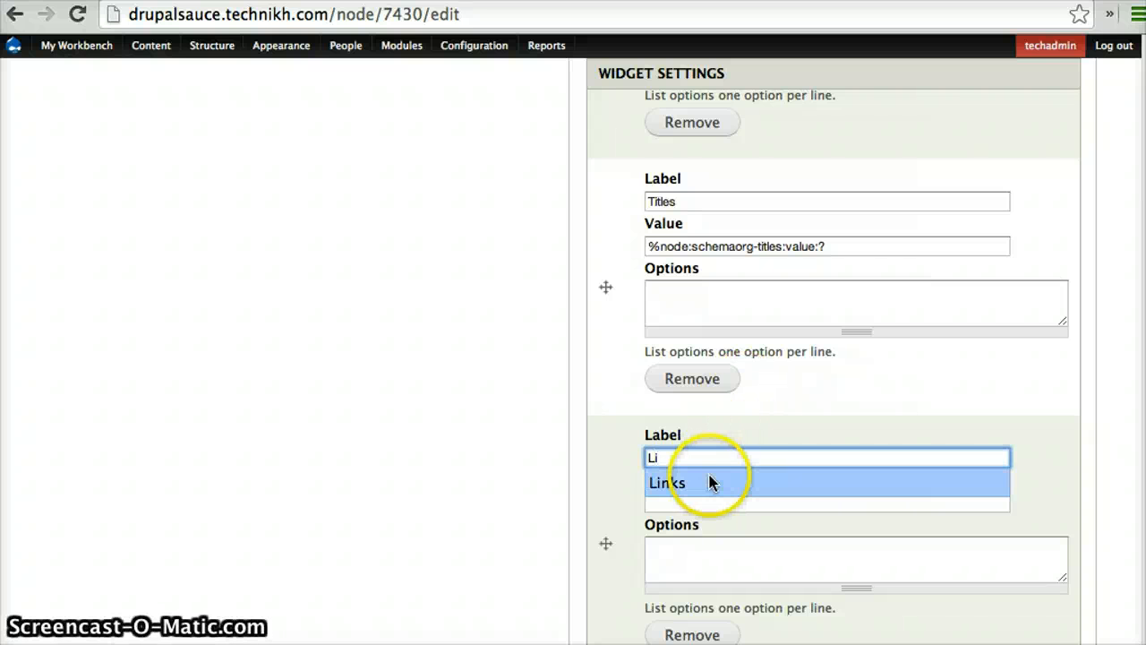
Copy the example links token %node:schemaorg-links:value:? into the value of the Links widget setting
scroll(711, 477, "down", 3)
left_click(735, 396)
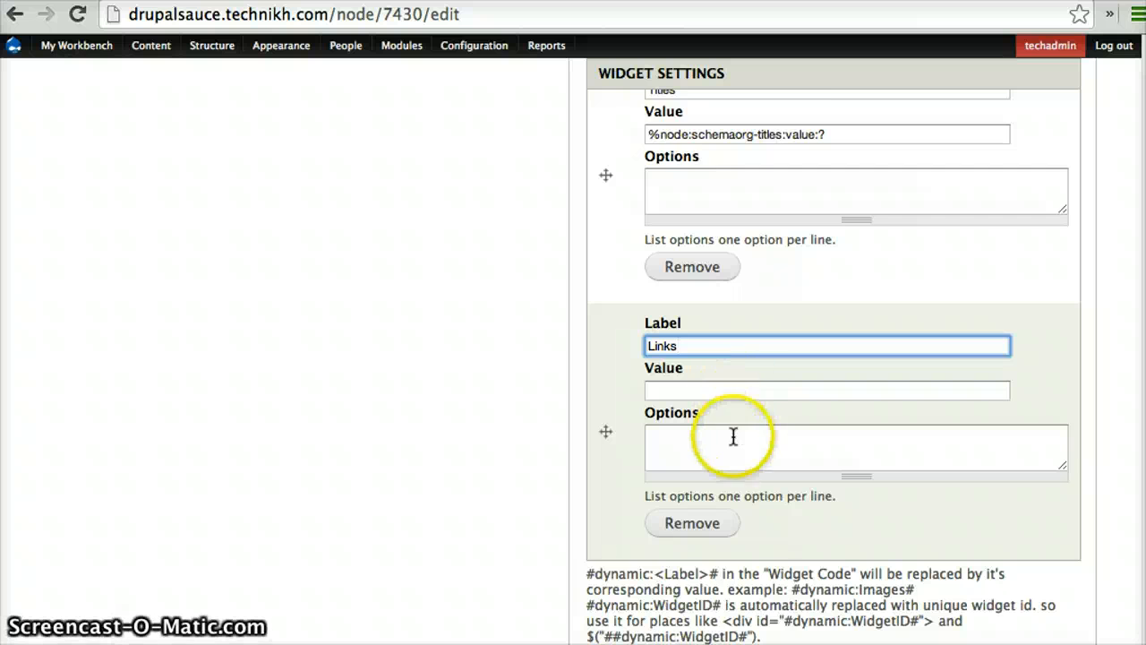
scroll(716, 448, "down", 5)
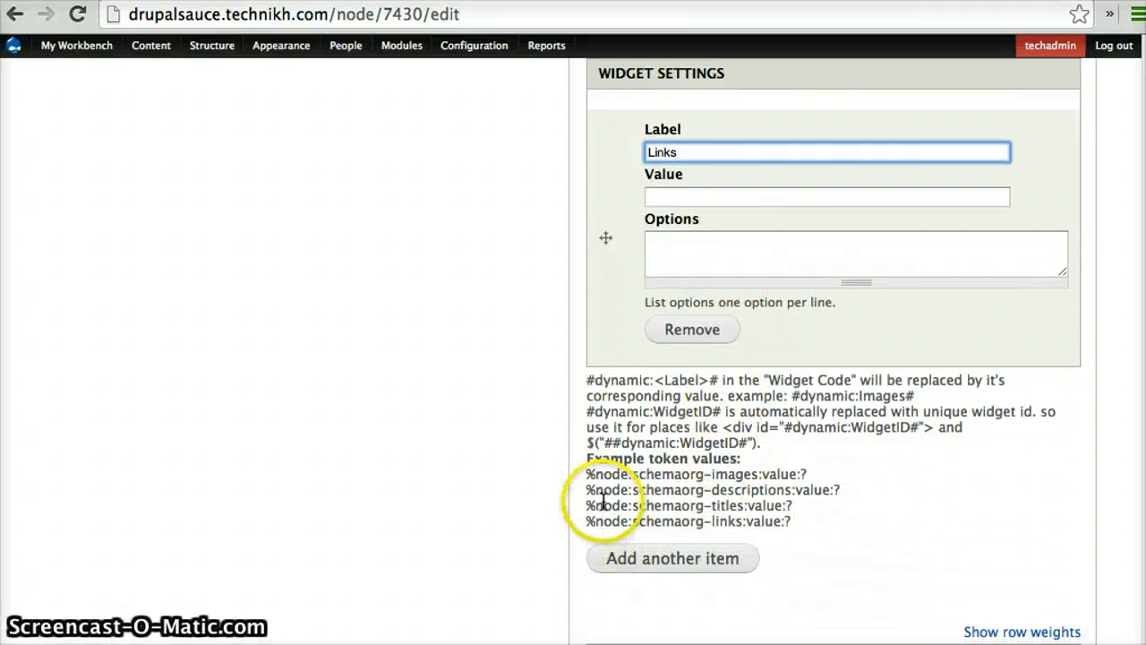
left_click(584, 521)
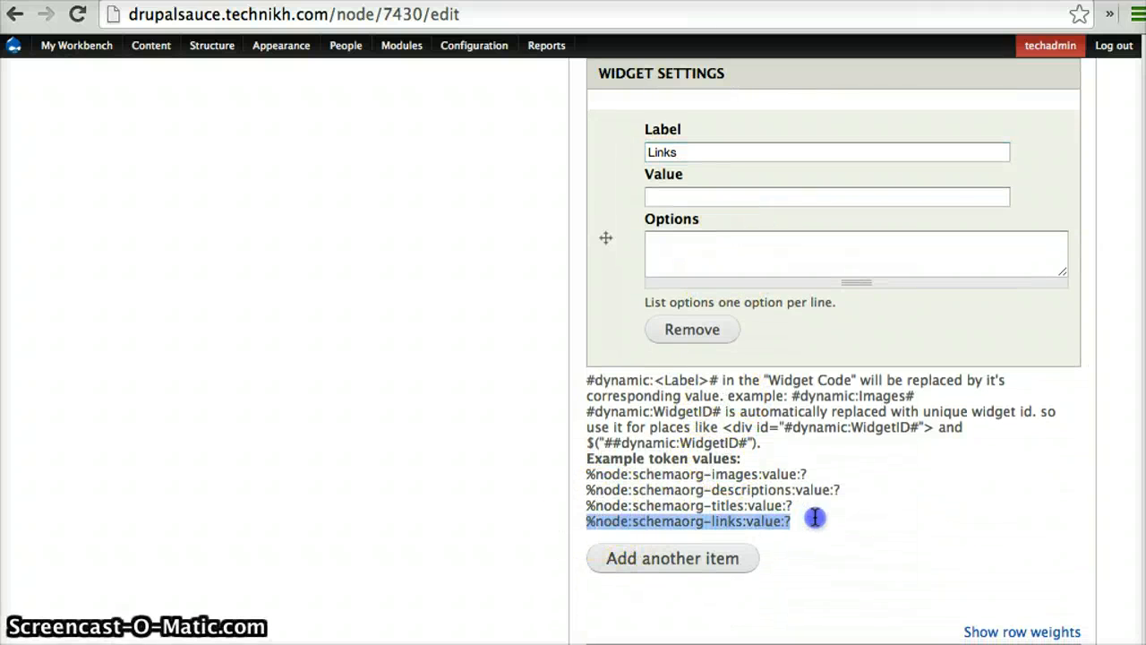
scroll(815, 518, "up", 4)
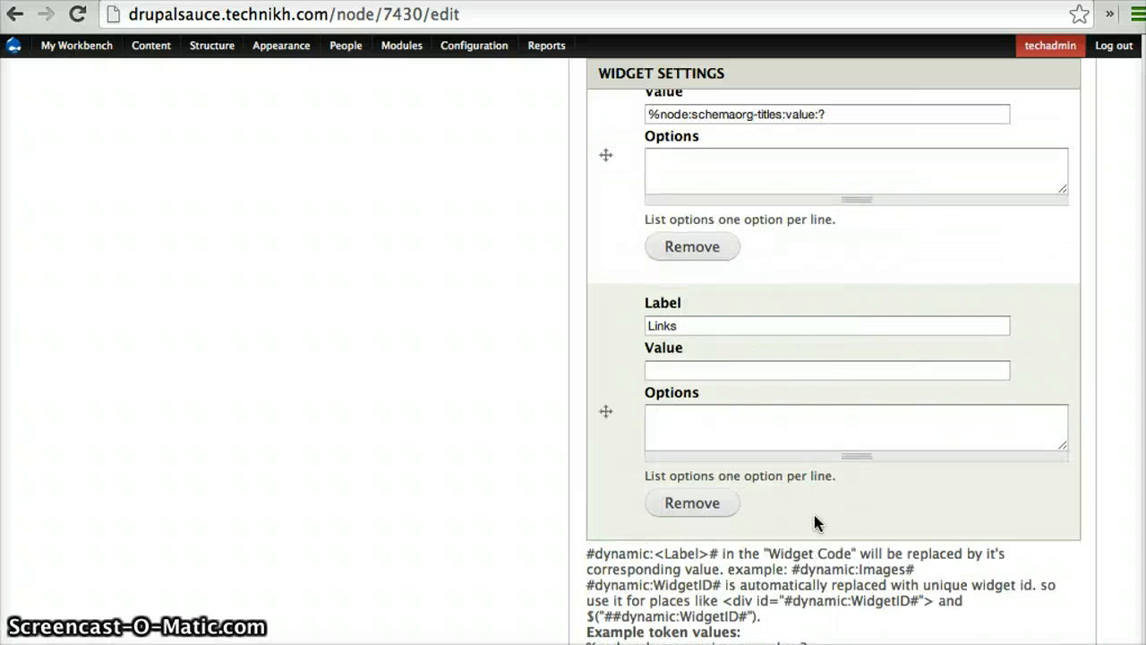
left_click(788, 370)
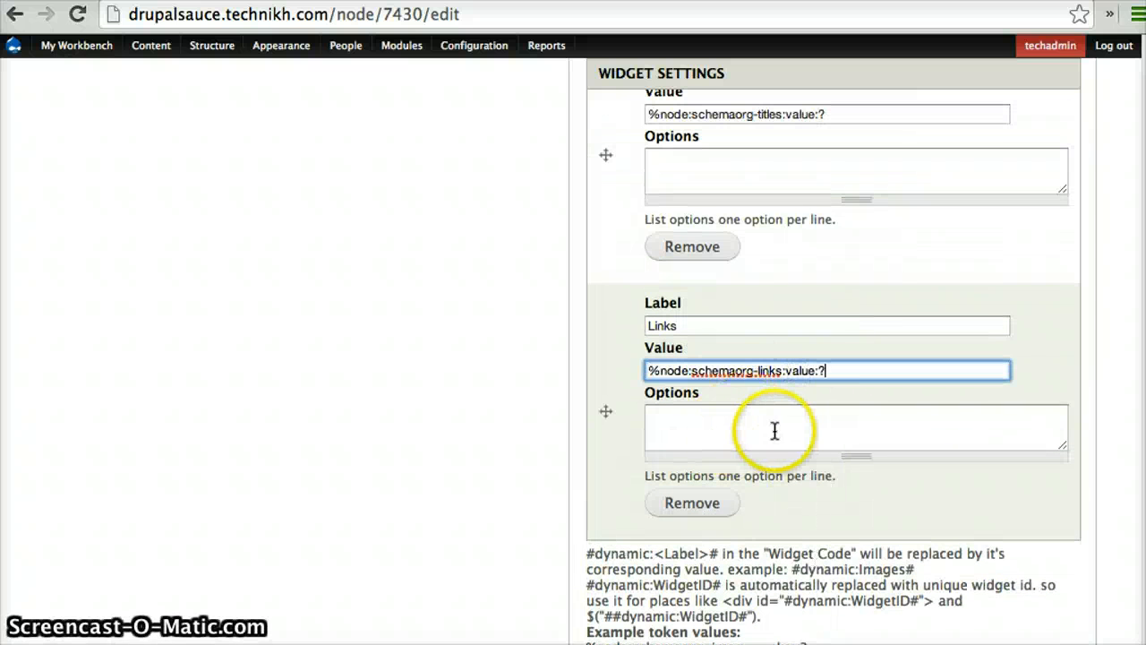
Set the jQuery Flux Slider addon's version to 1.1
scroll(548, 521, "down", 14)
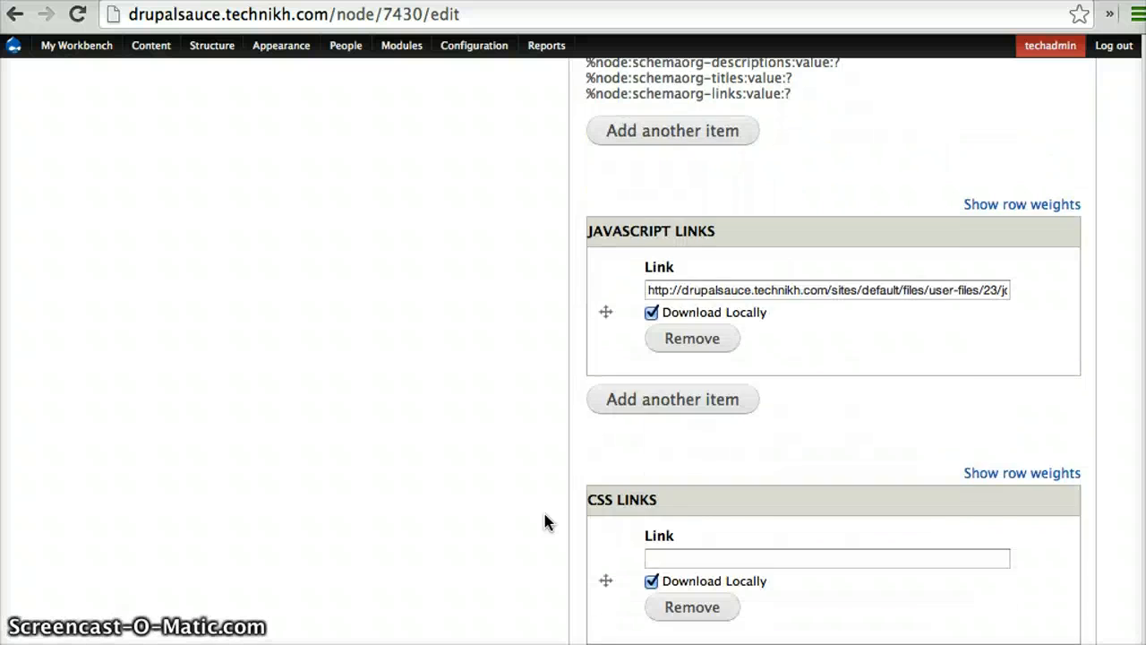
scroll(548, 521, "up", 20)
scroll(548, 521, "up", 12)
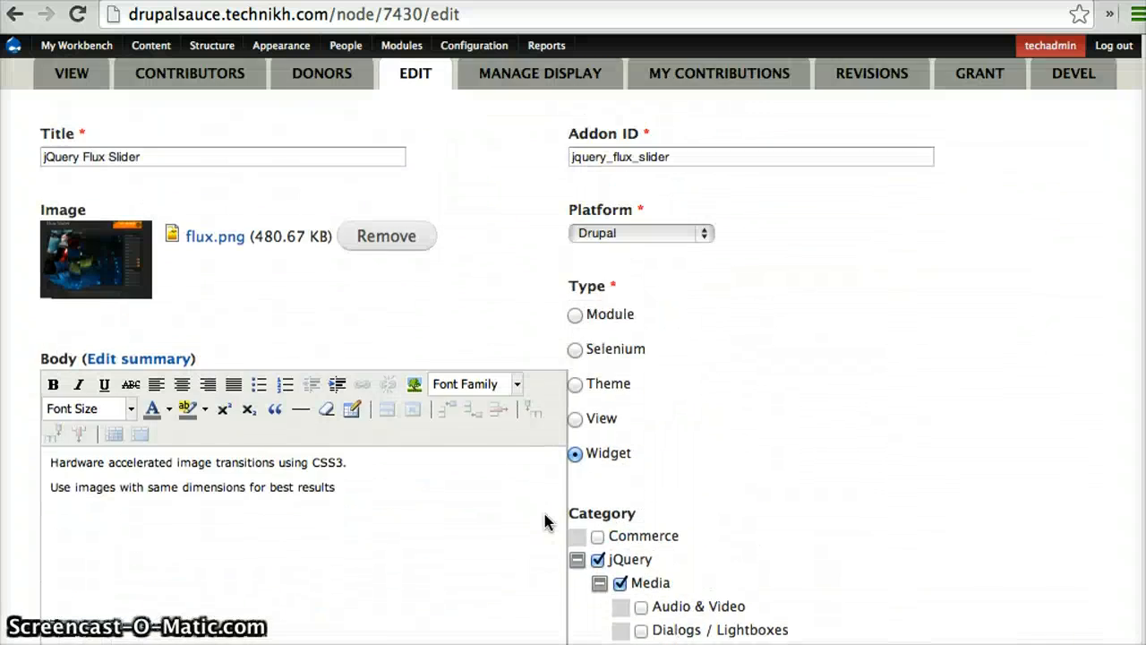
scroll(548, 521, "down", 3)
scroll(549, 522, "down", 3)
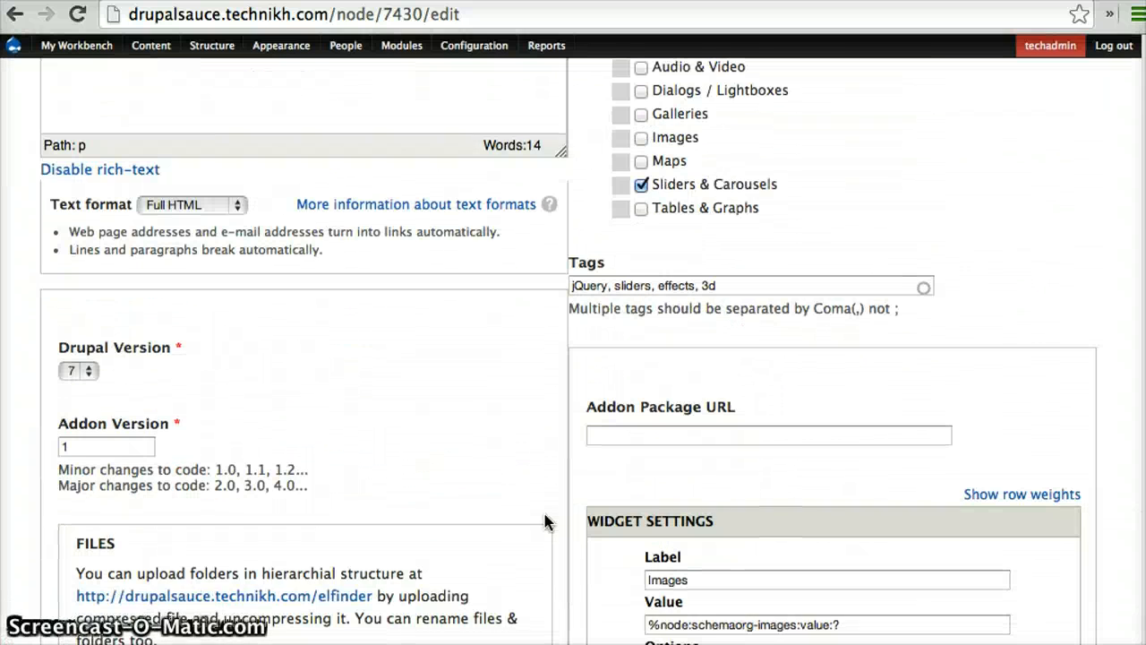
left_click(123, 443)
left_click(103, 448)
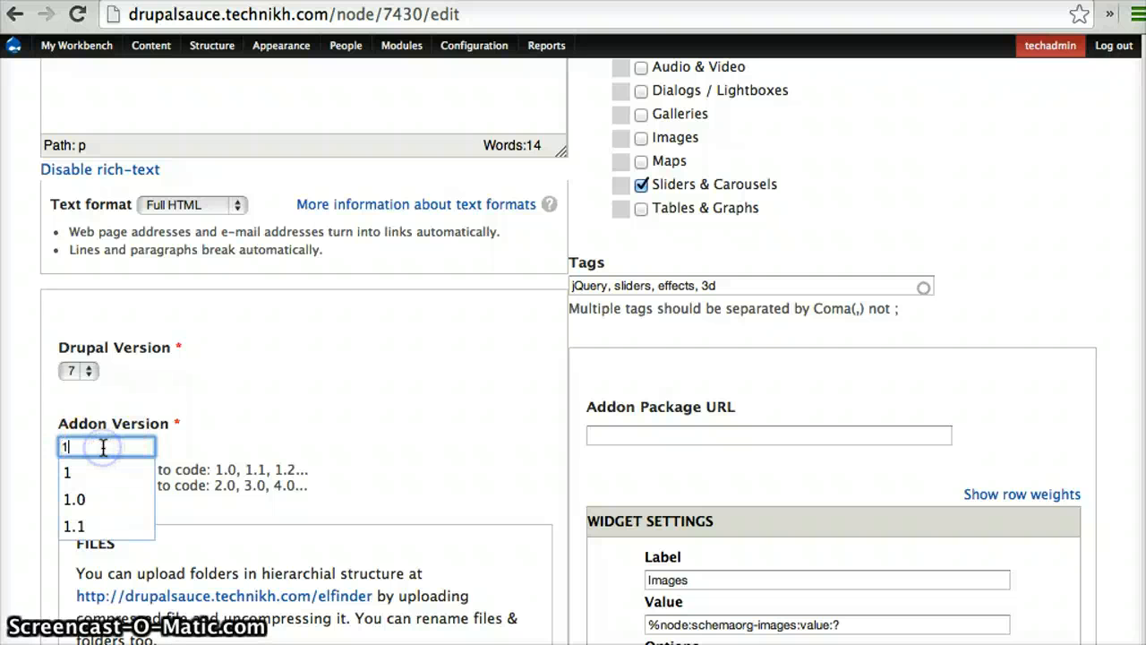
left_click(378, 415)
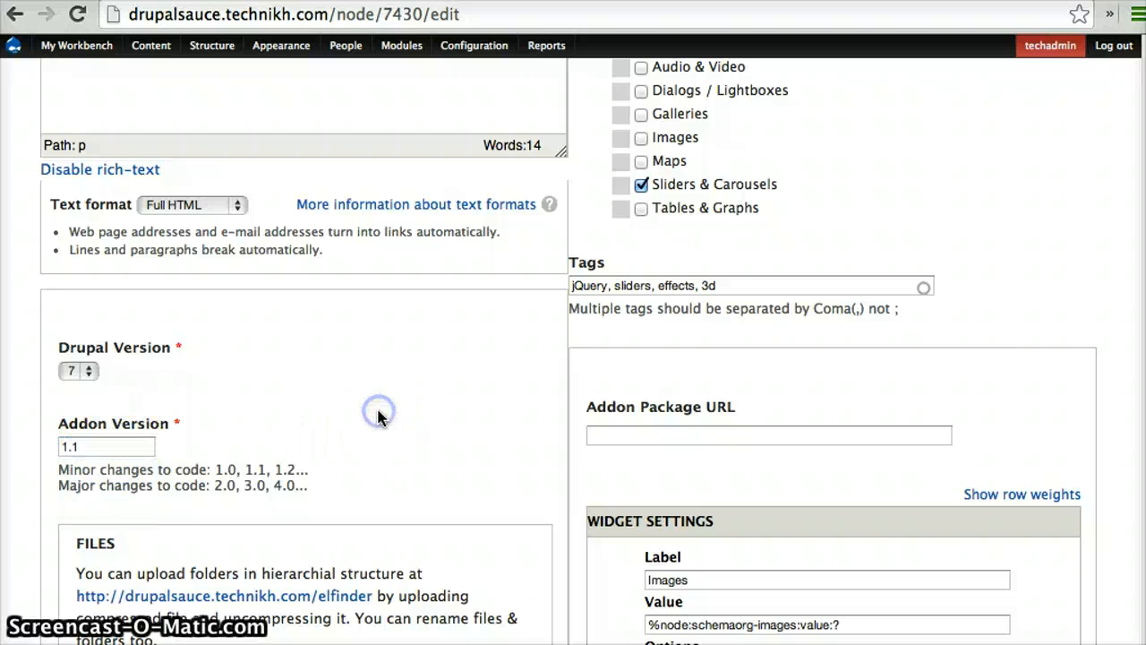
In the Repeat Widget code, add <a href=""> before the image tag and <a> after it
scroll(378, 415, "down", 12)
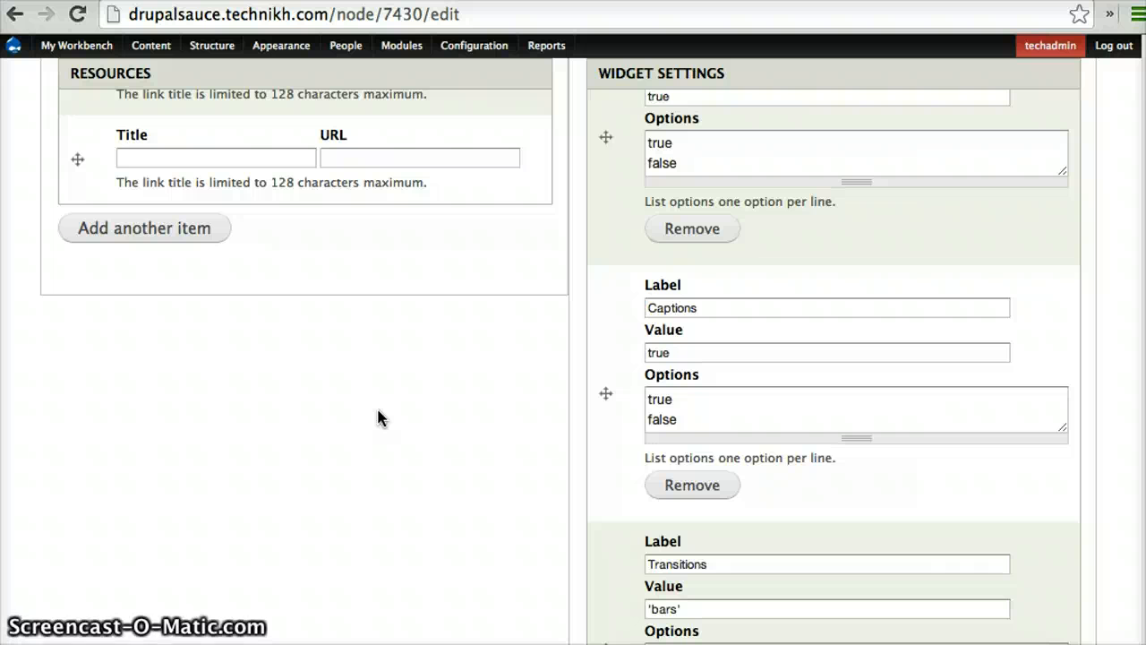
scroll(378, 414, "down", 4)
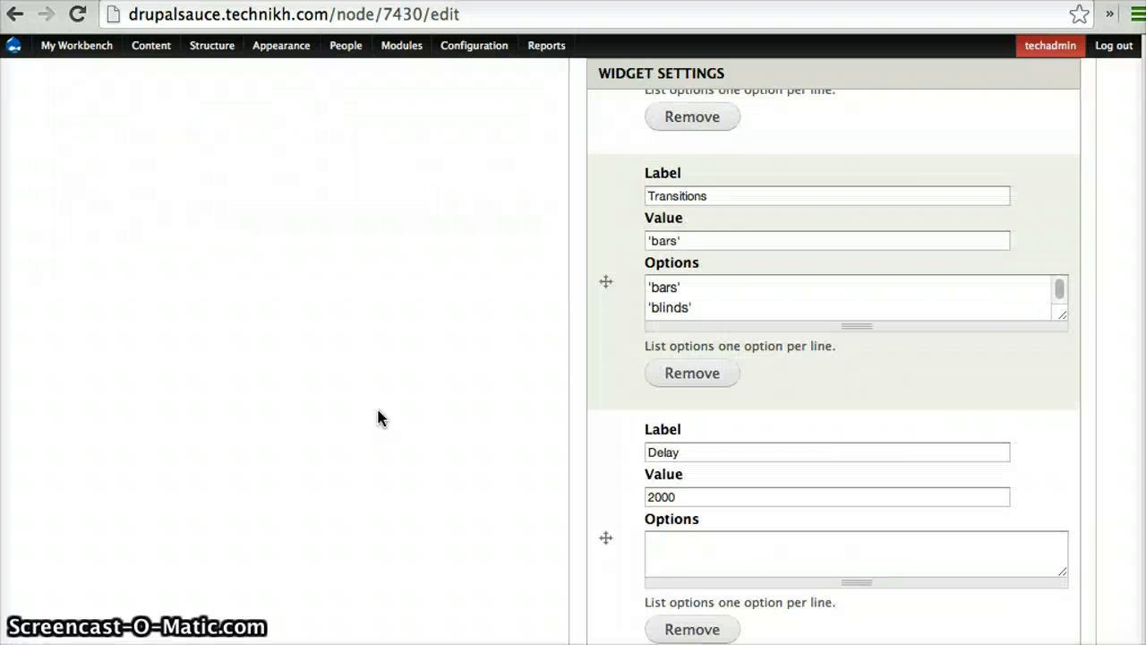
scroll(378, 415, "up", 2)
scroll(378, 415, "down", 10)
scroll(378, 415, "down", 20)
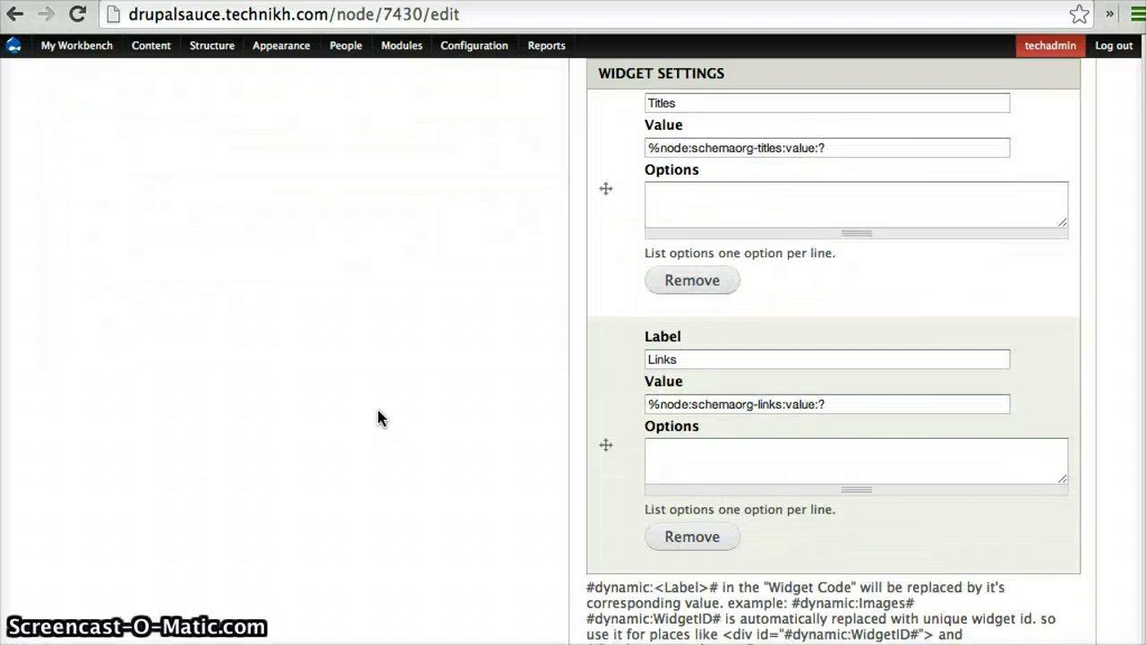
scroll(378, 415, "down", 1)
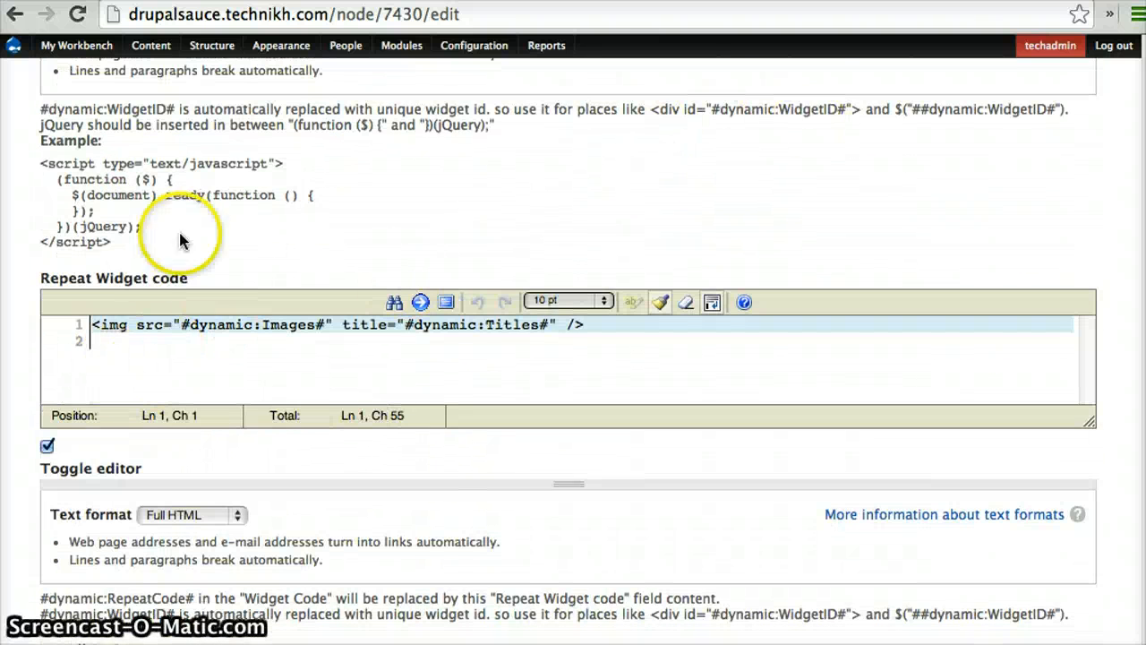
left_click(101, 328)
type("<a href")
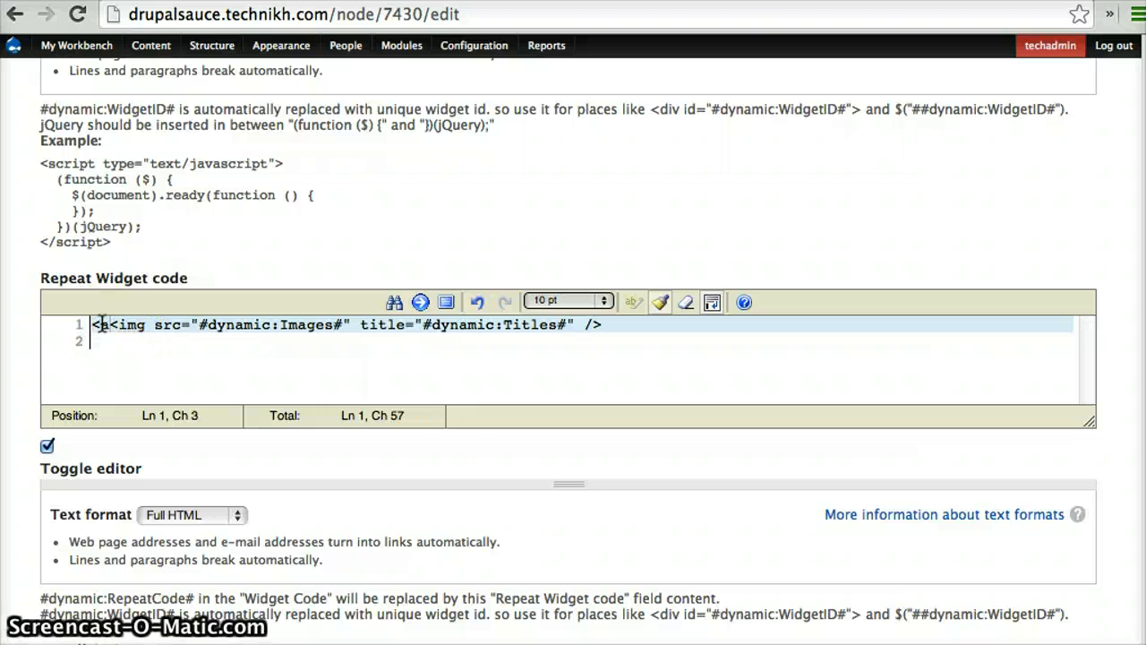
type("=\"\"")
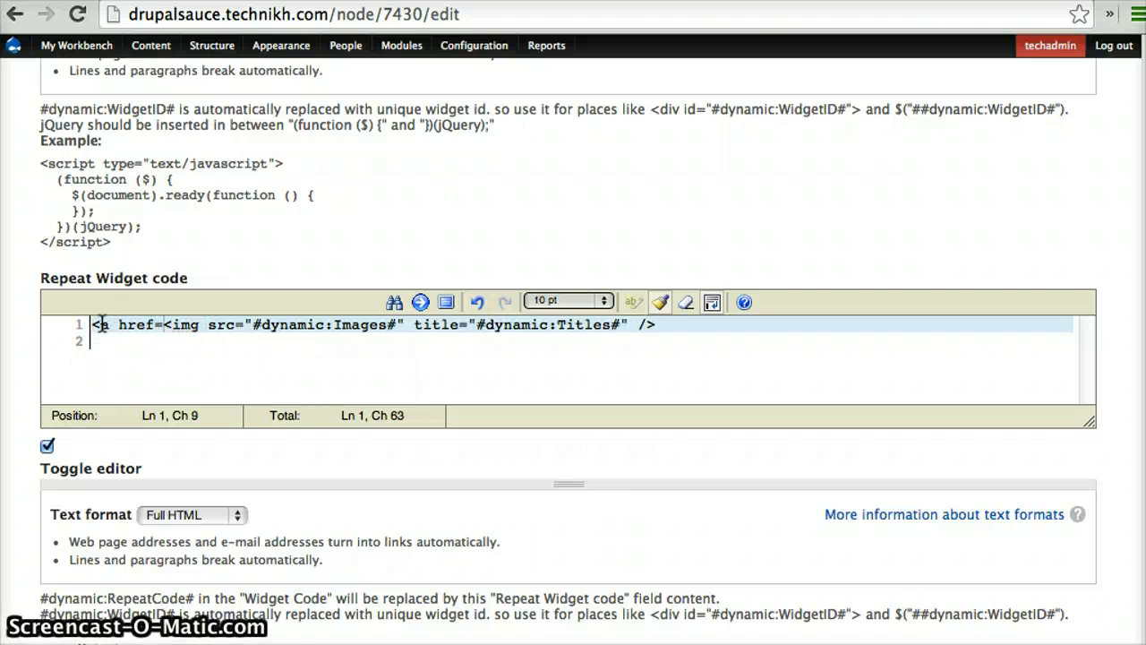
type(">")
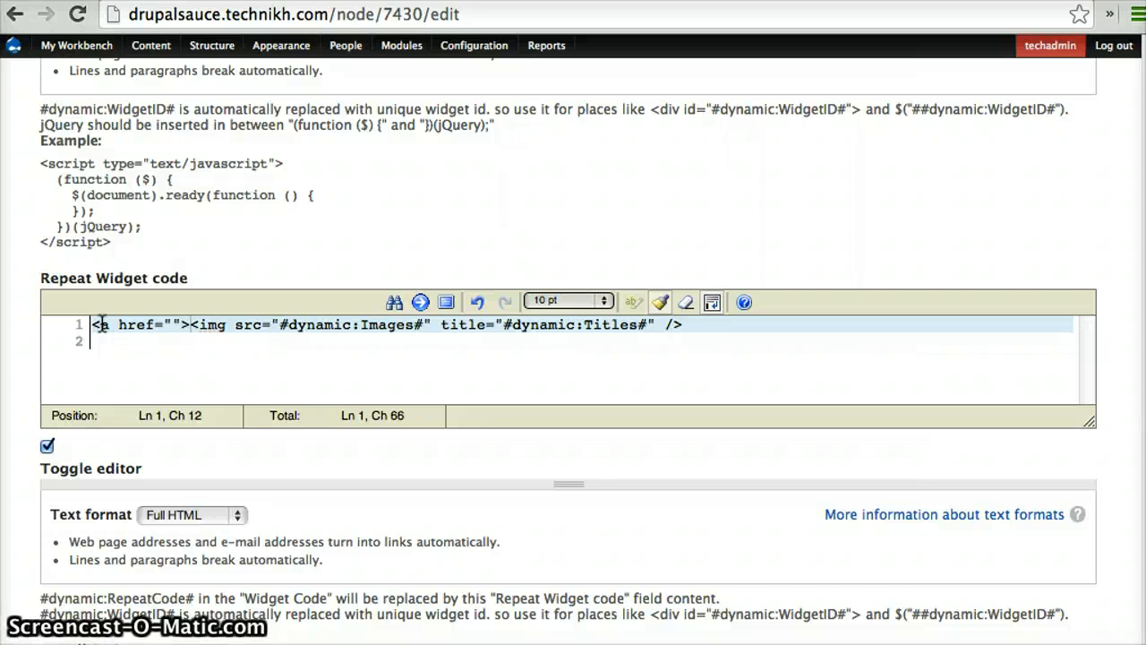
left_click(714, 323)
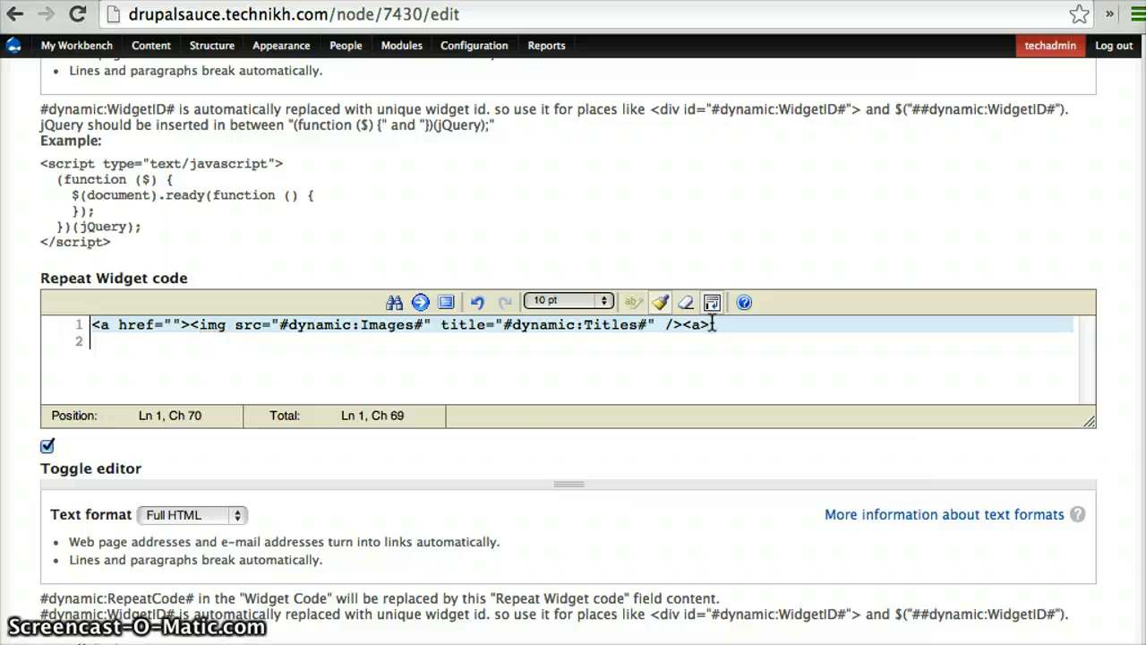
Fill the link's empty href with #dynamic:Links#, adapting a copy of the #dynamic:Images# placeholder
left_click(276, 326)
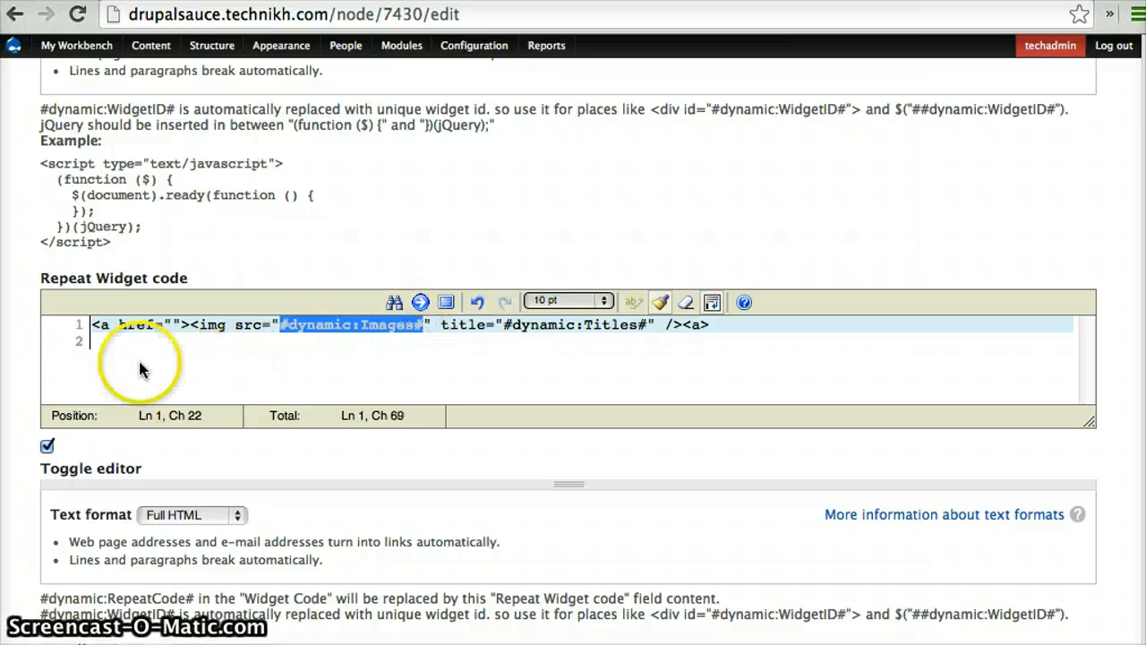
left_click(169, 325)
type("#dynamic:Images#")
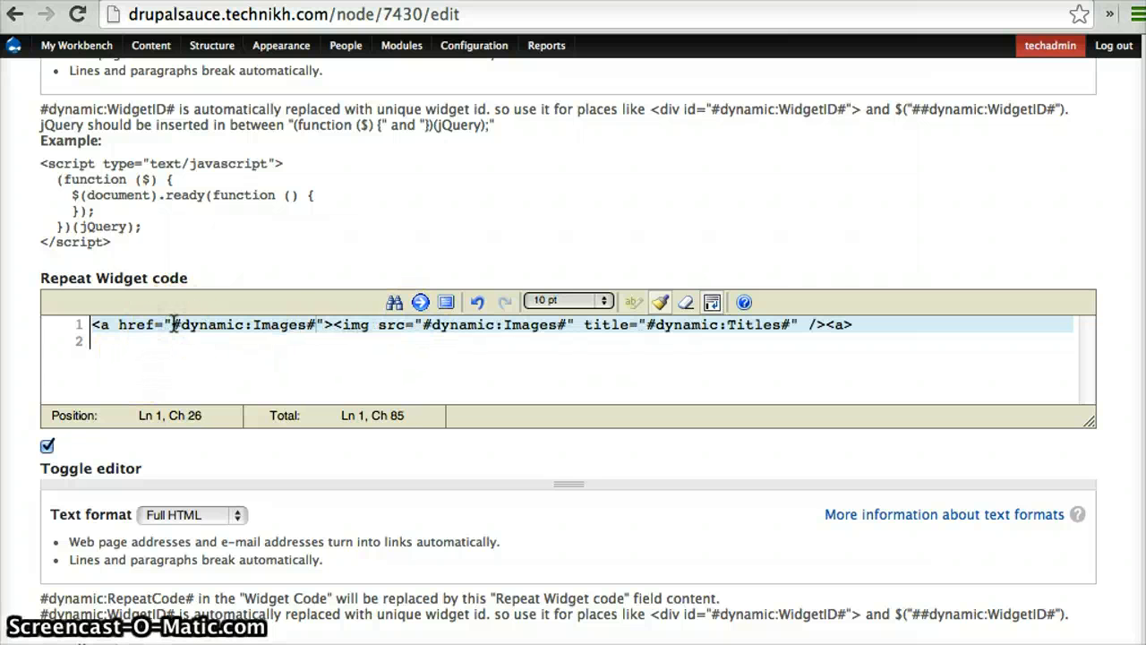
left_click(294, 327)
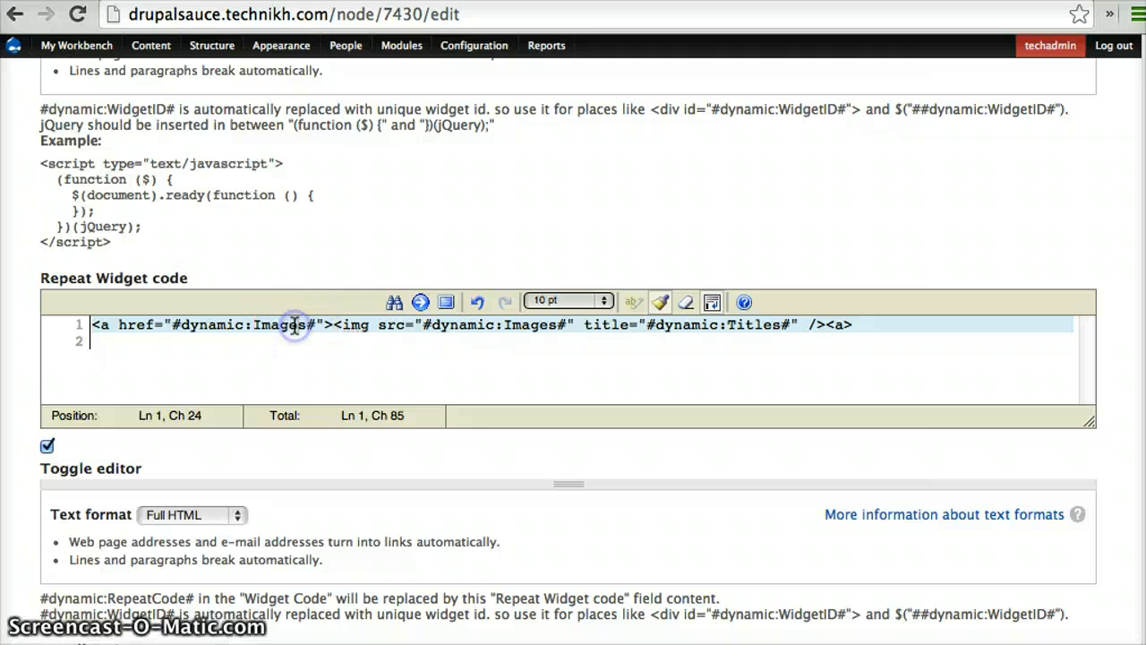
key("BackSpace")
key("BackSpace")
key("BackSpace")
key("BackSpace")
key("BackSpace")
key("BackSpace")
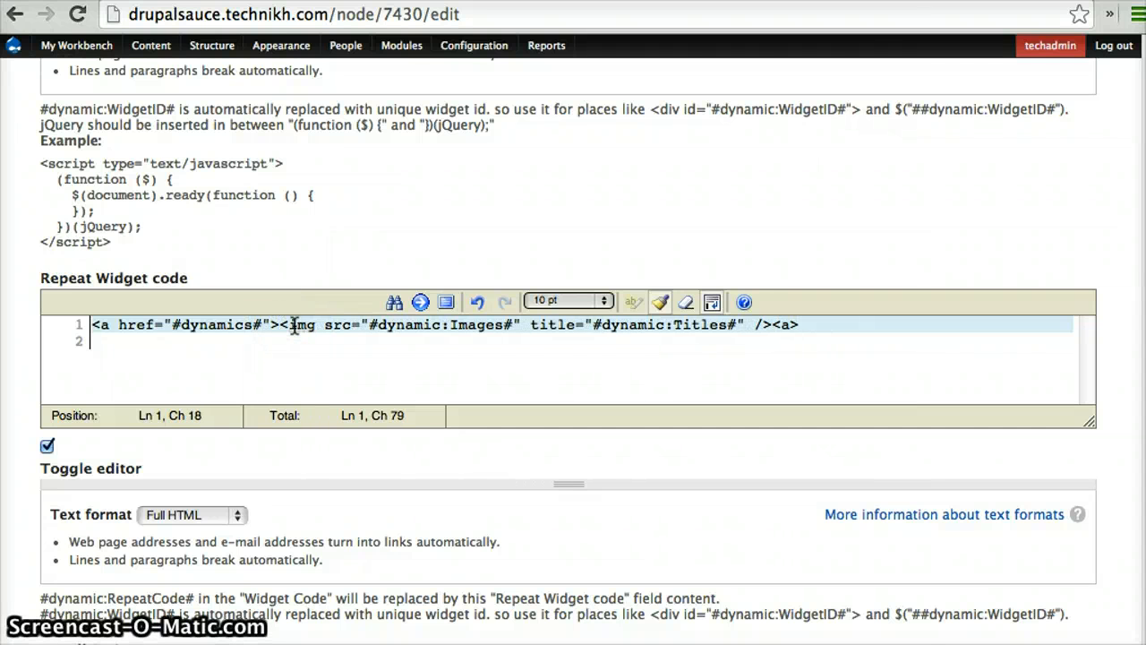
type(":Links")
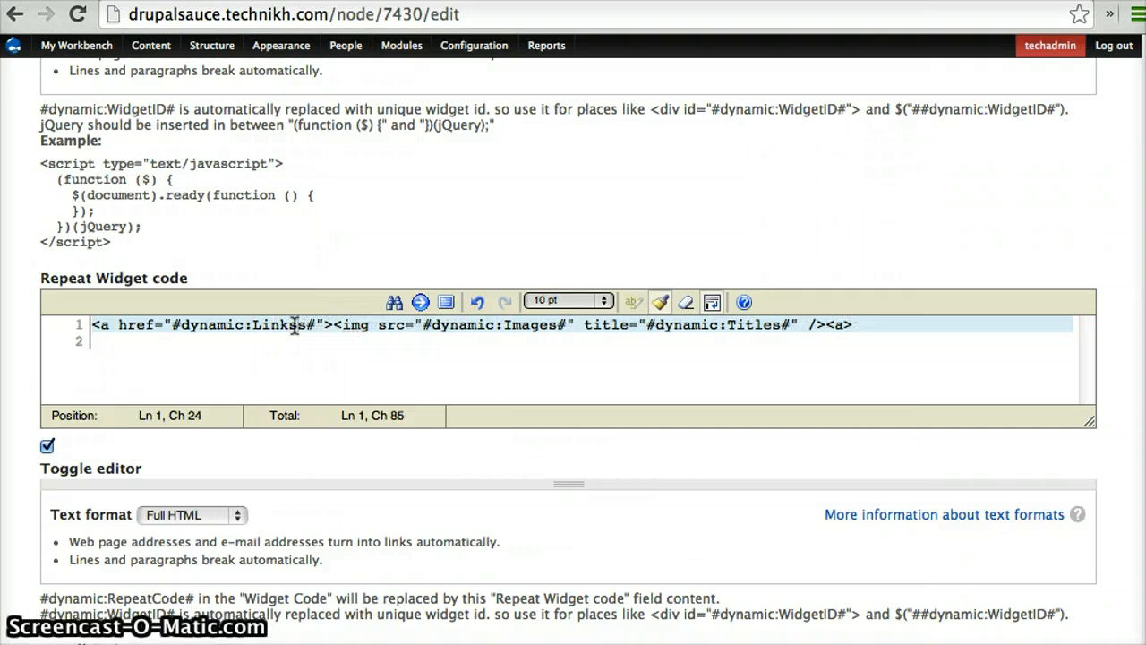
key("BackSpace")
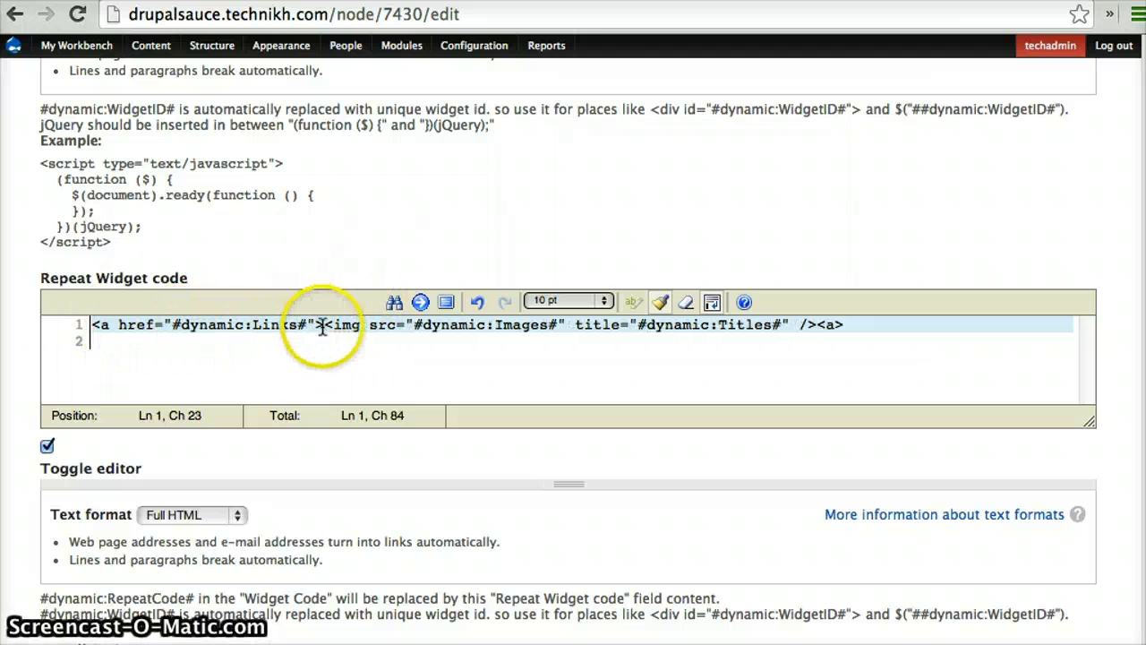
Review the Repeat Widget code and Install Script, and save the jQuery Flux Slider addon
scroll(214, 489, "down", 3)
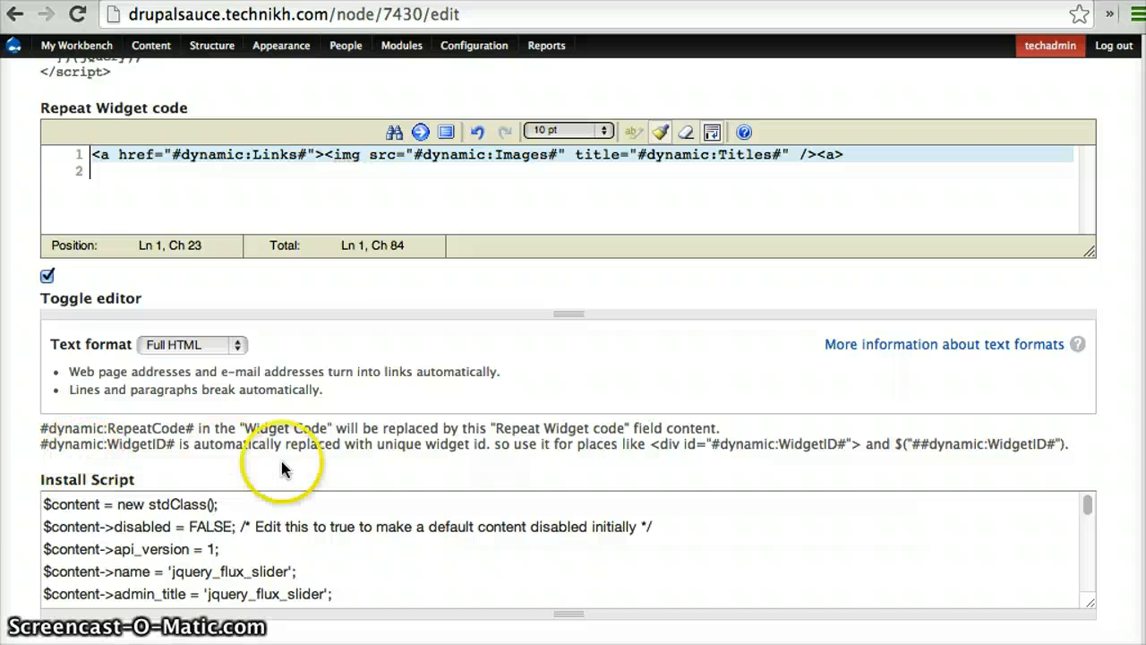
scroll(403, 296, "up", 2)
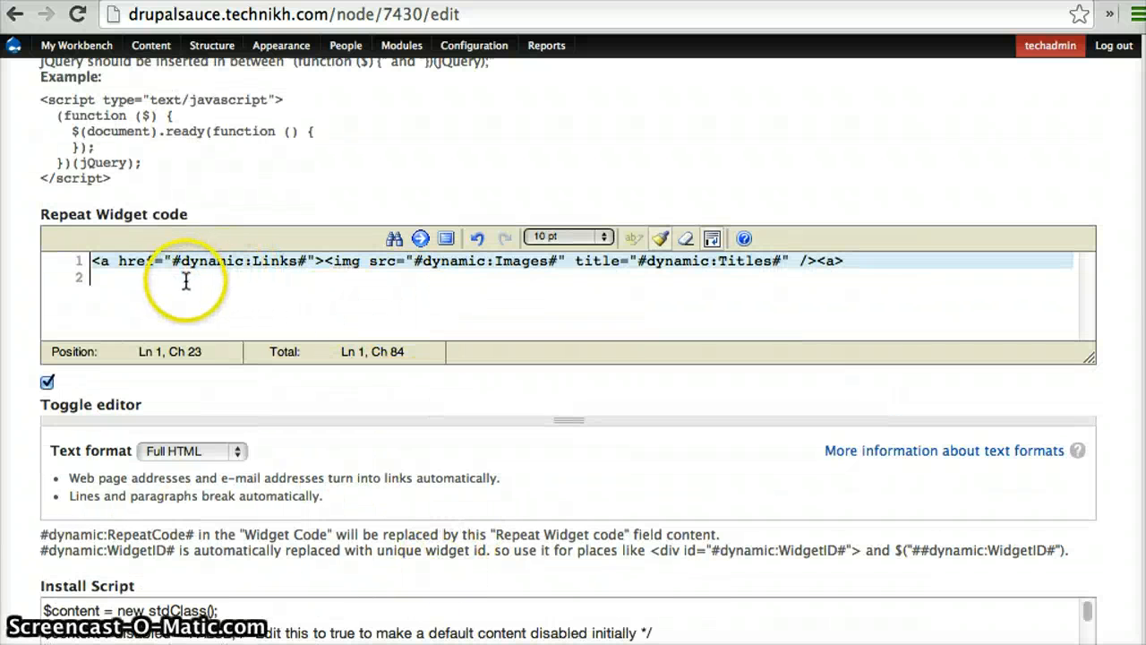
scroll(476, 499, "down", 6)
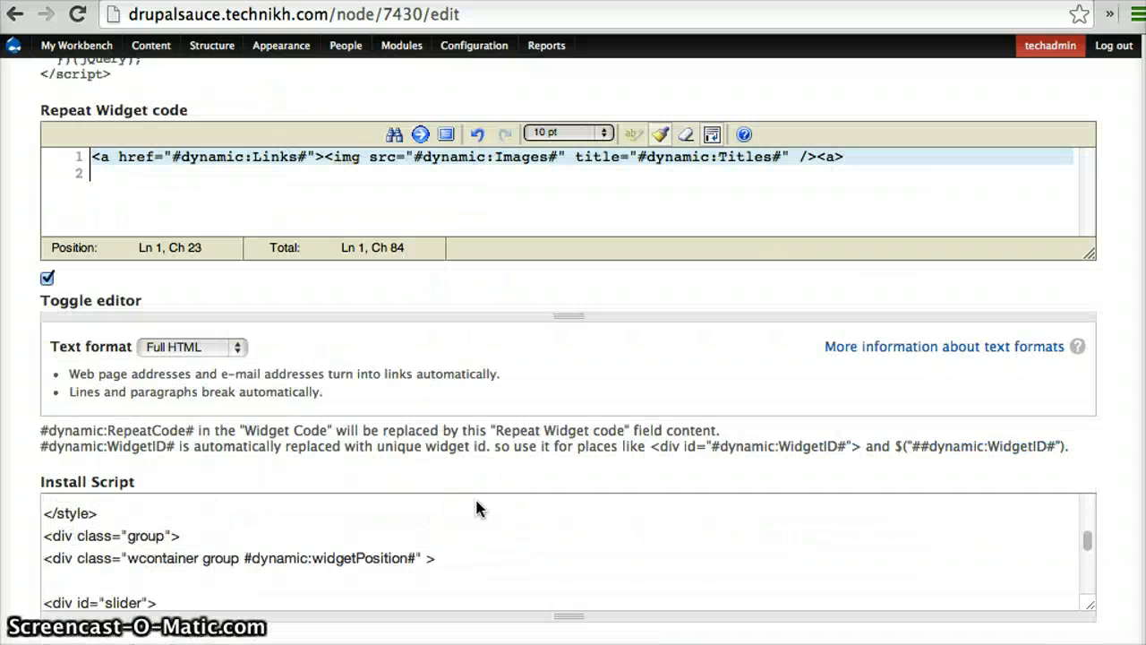
scroll(551, 618, "down", 5)
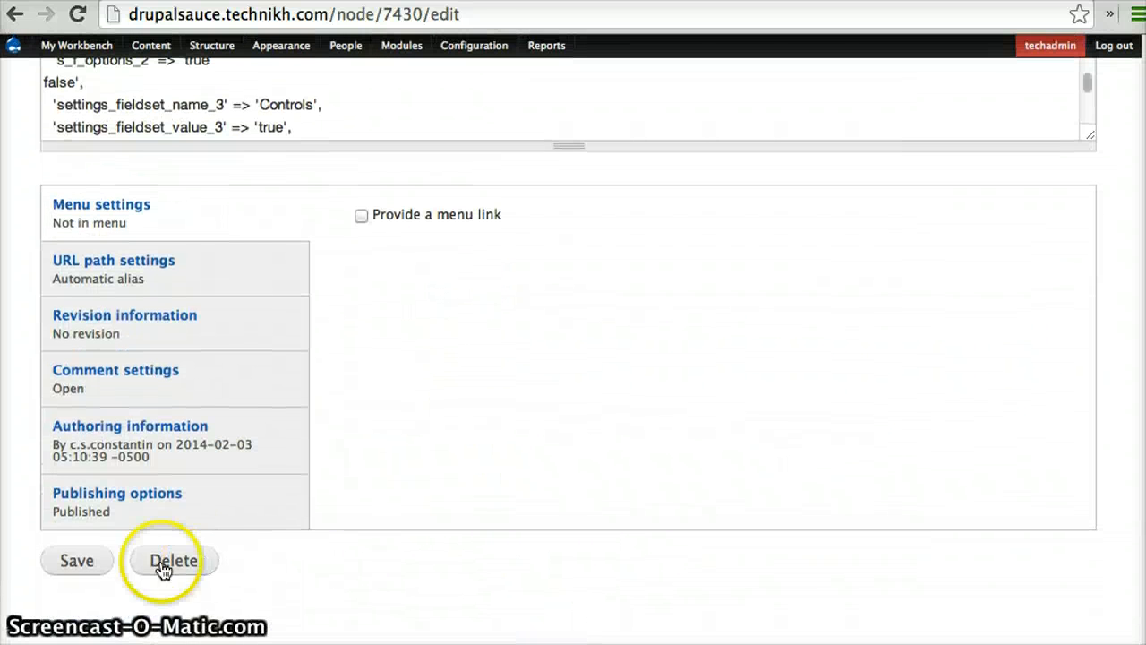
left_click(63, 566)
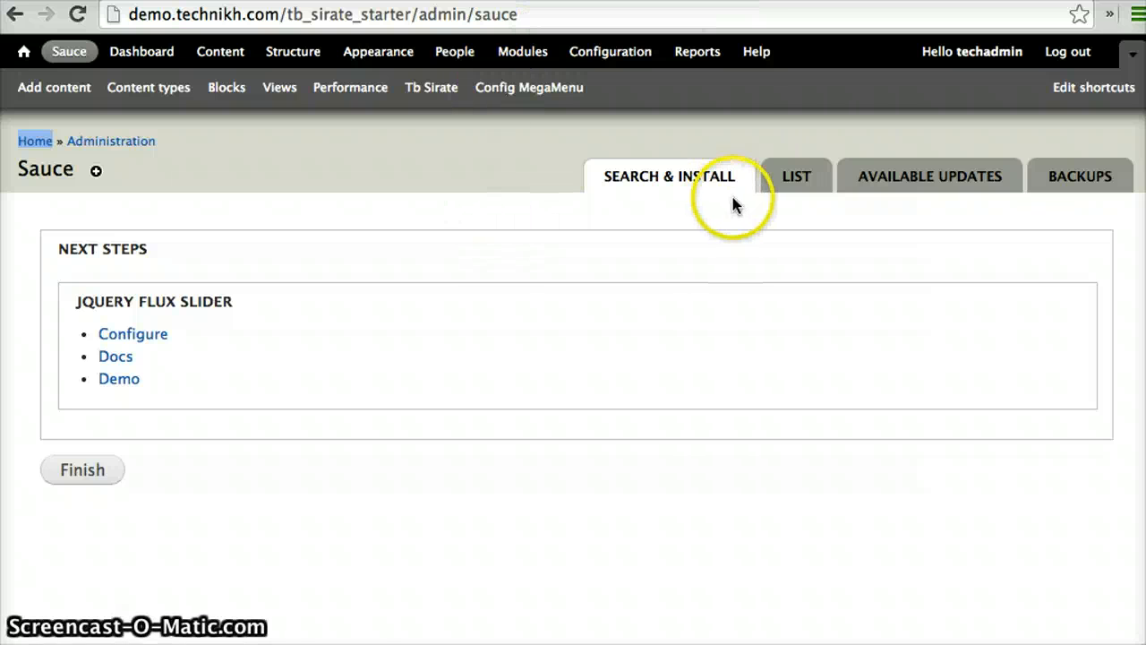
On the demo site's Sauce page, check manually for available addon updates and install those for slideshow and jquery_flux_slider
left_click(808, 177)
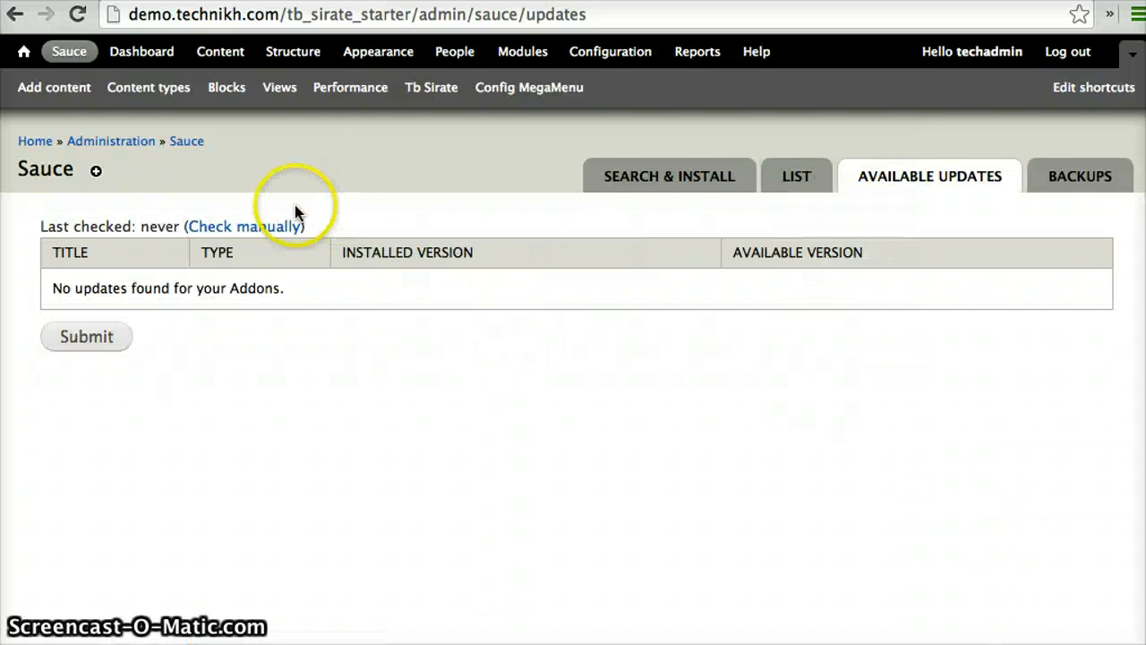
left_click(242, 228)
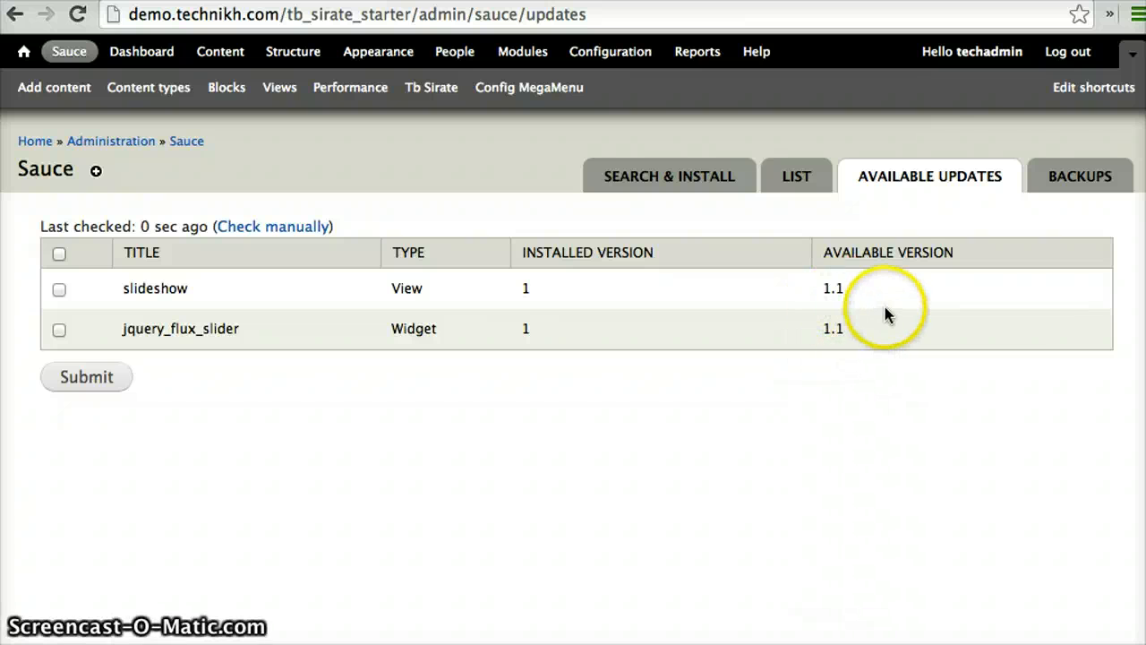
left_click(60, 254)
left_click(85, 378)
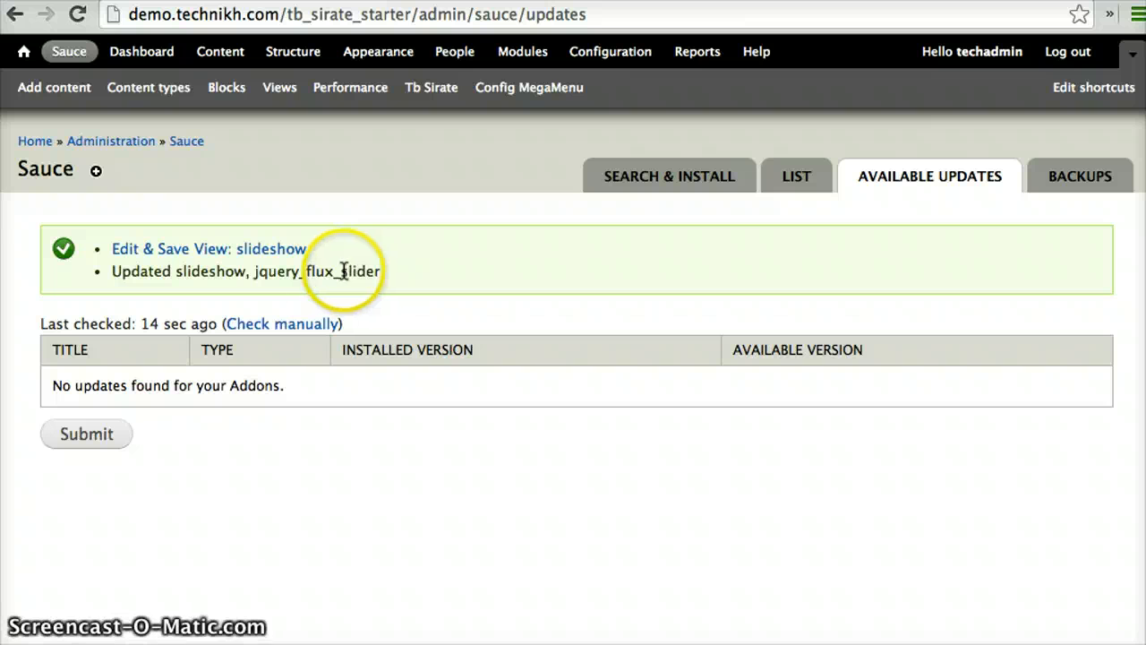
Open the updated slideshow view for editing and save it to make its stored changes permanent
left_click(166, 252)
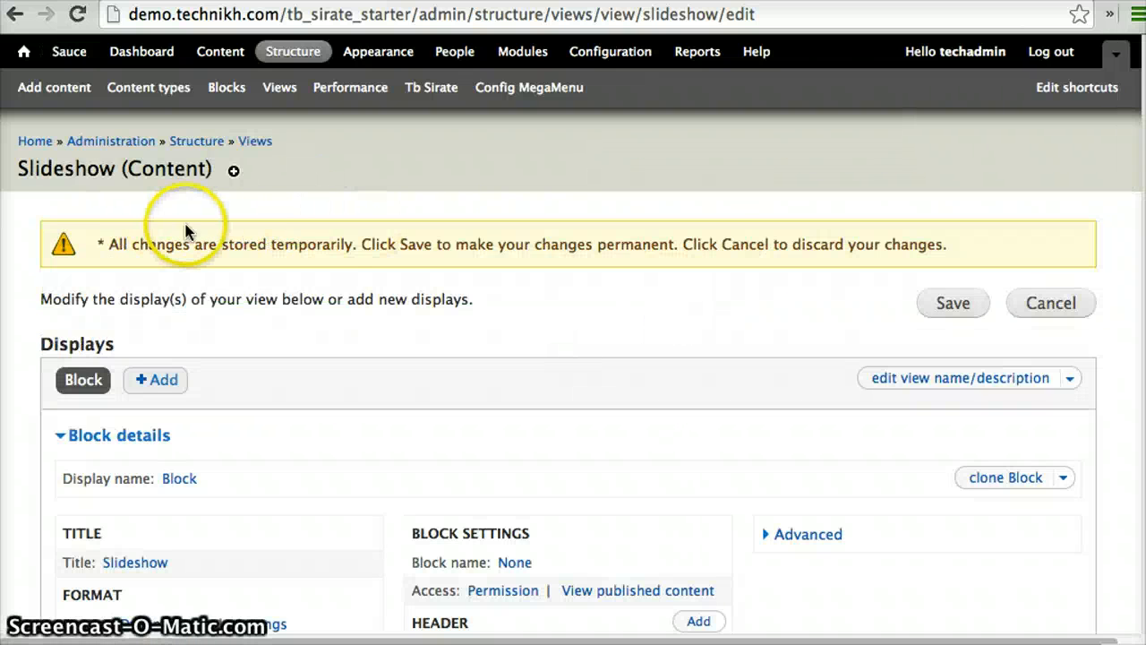
scroll(809, 295, "down", 3)
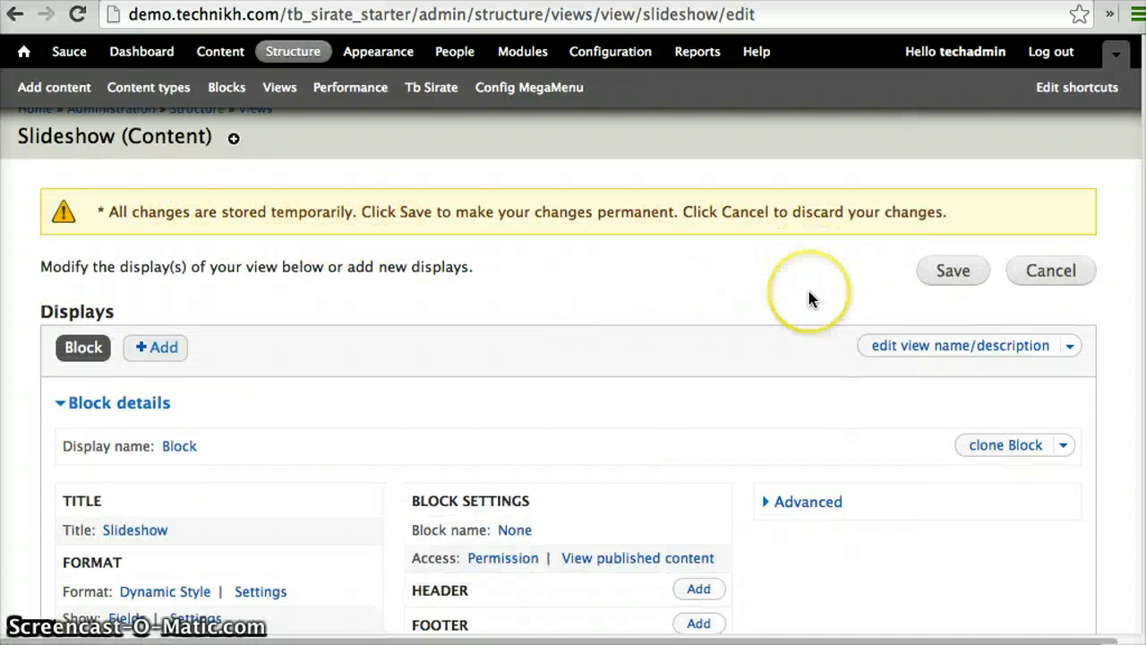
scroll(808, 298, "up", 2)
left_click(939, 288)
left_click(955, 261)
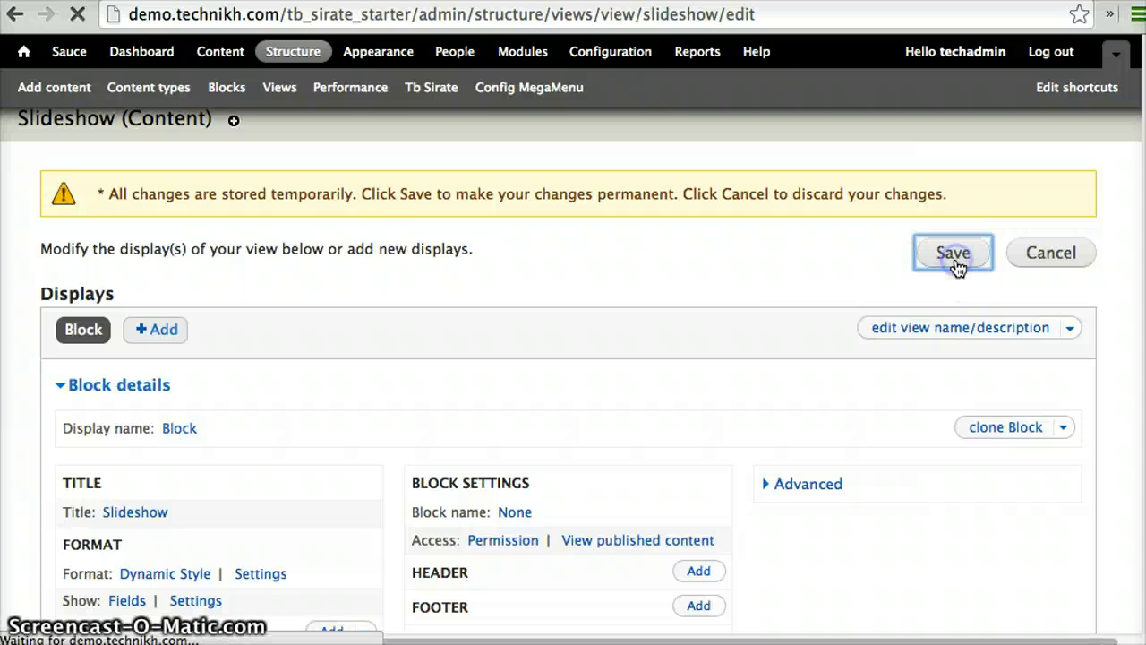
scroll(732, 304, "down", 7)
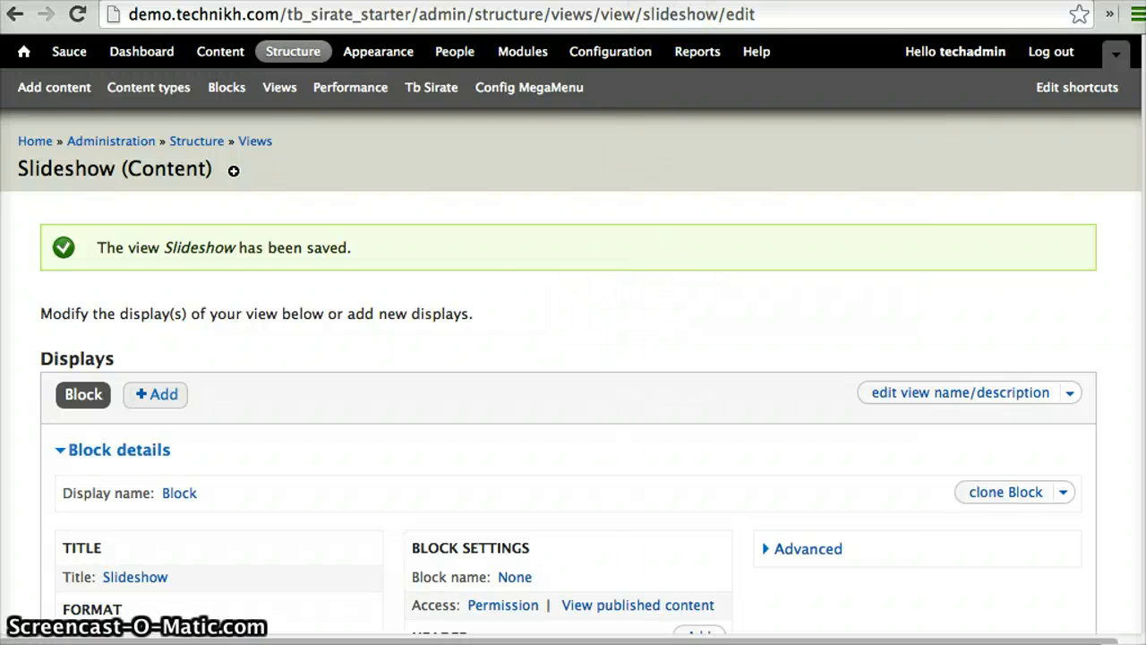
On the demo site's homepage, follow the link on the DrupalCon London 2011 Session Schedule slide and view the article it opens
left_click(493, 2)
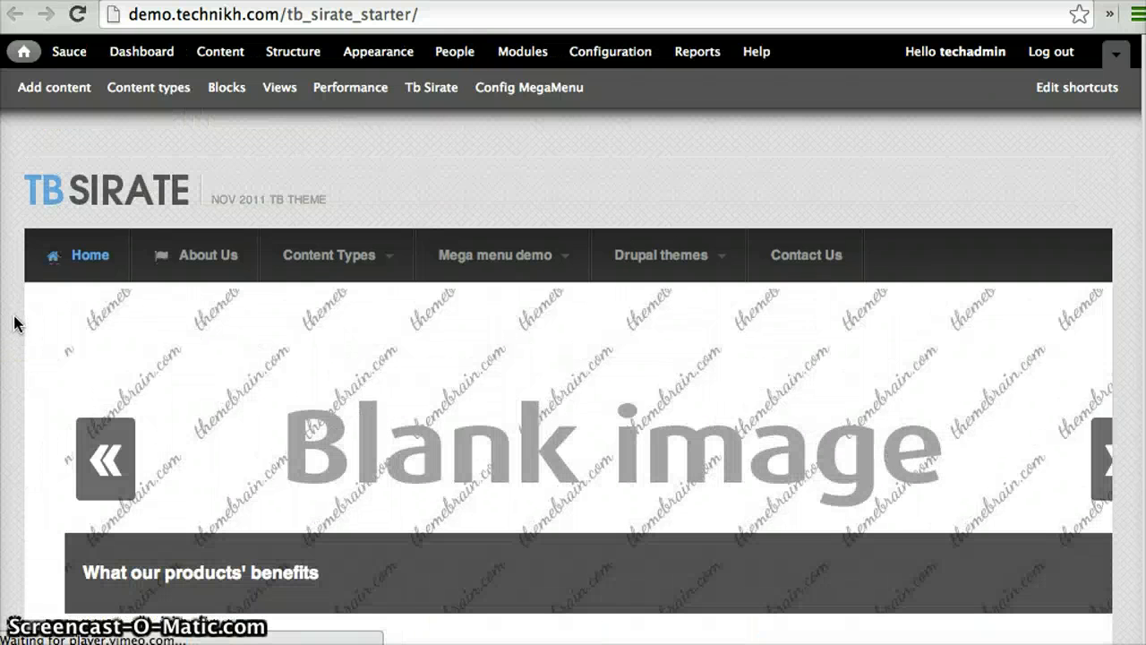
scroll(14, 324, "down", 2)
left_click(469, 369)
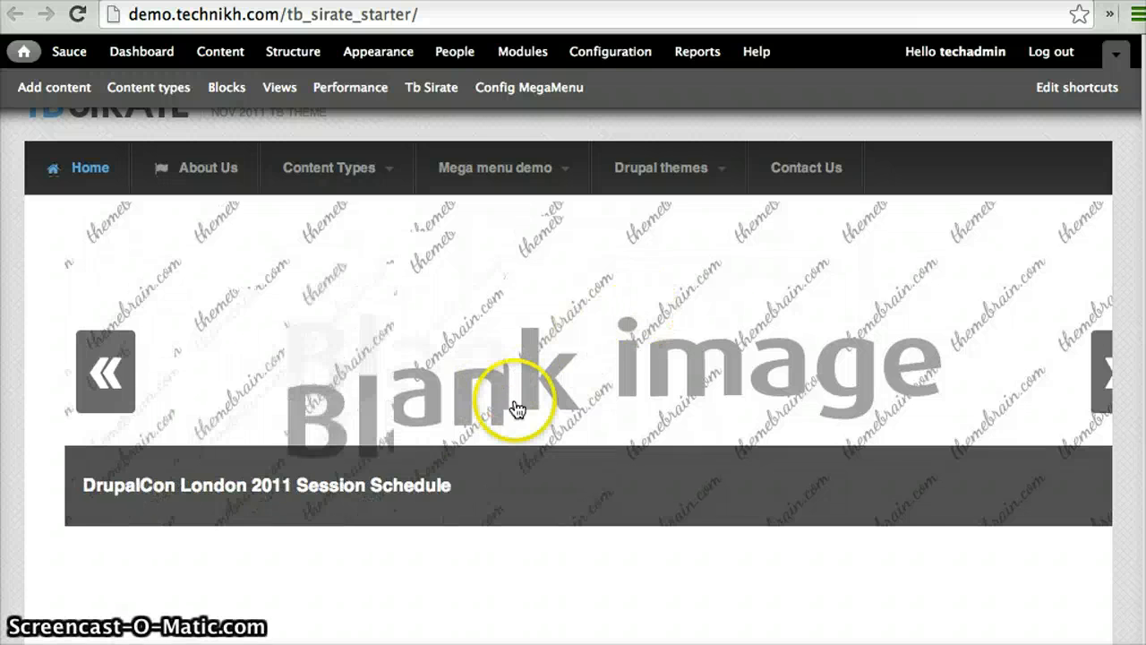
left_click(566, 339)
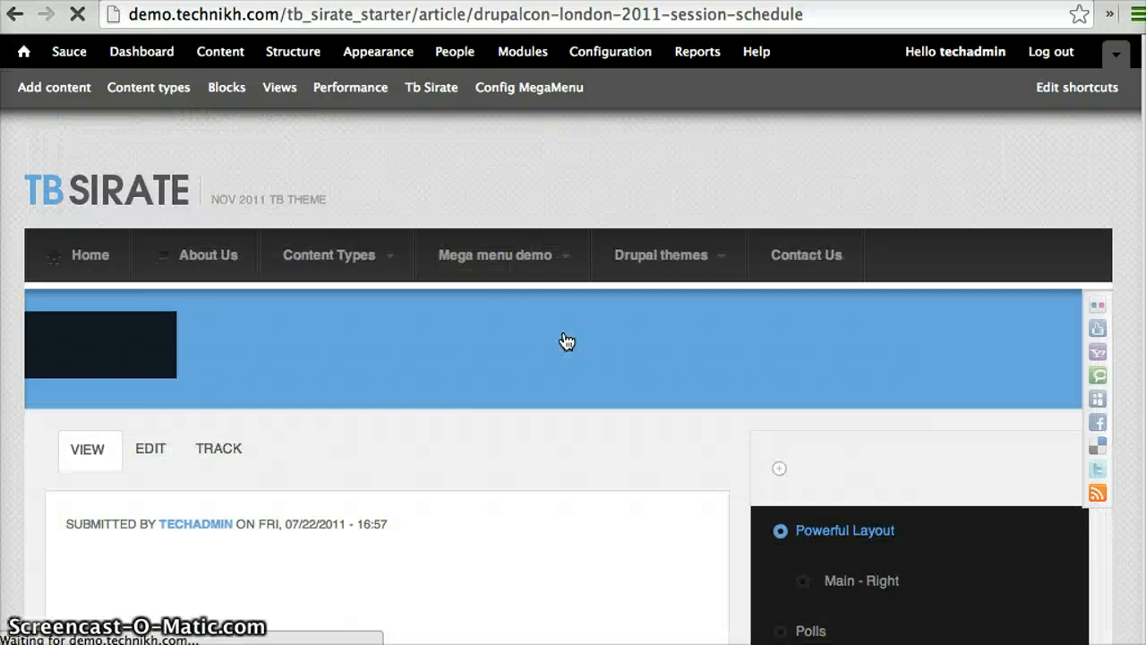
scroll(495, 412, "down", 4)
scroll(495, 413, "down", 5)
scroll(496, 412, "up", 11)
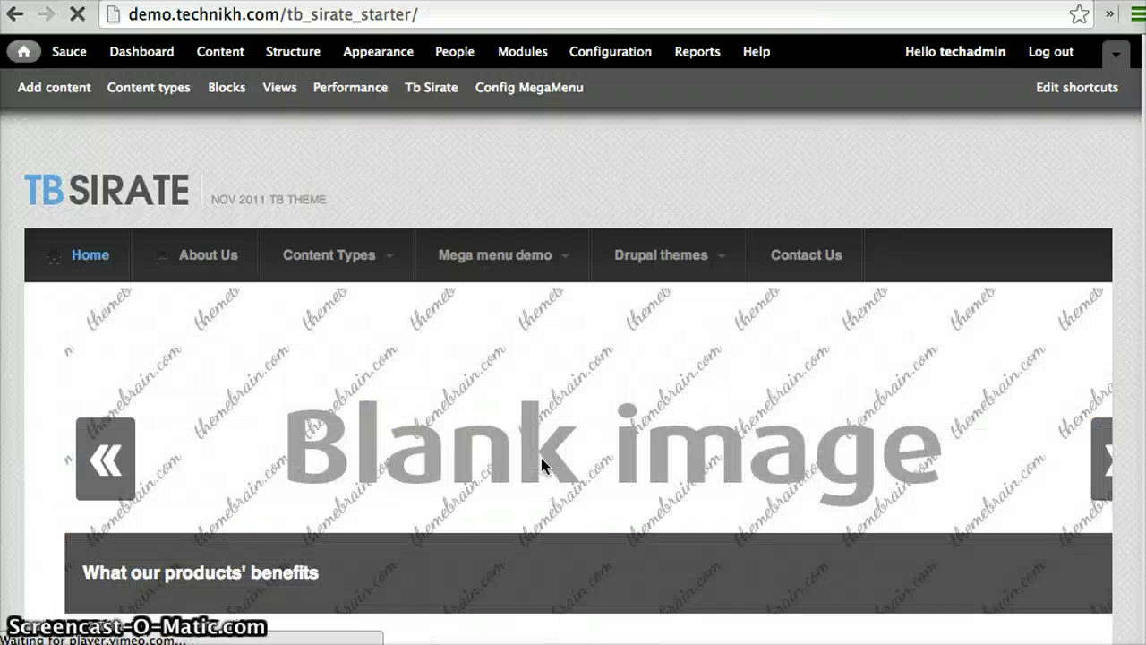
scroll(541, 458, "down", 4)
scroll(541, 457, "up", 3)
left_click(537, 396)
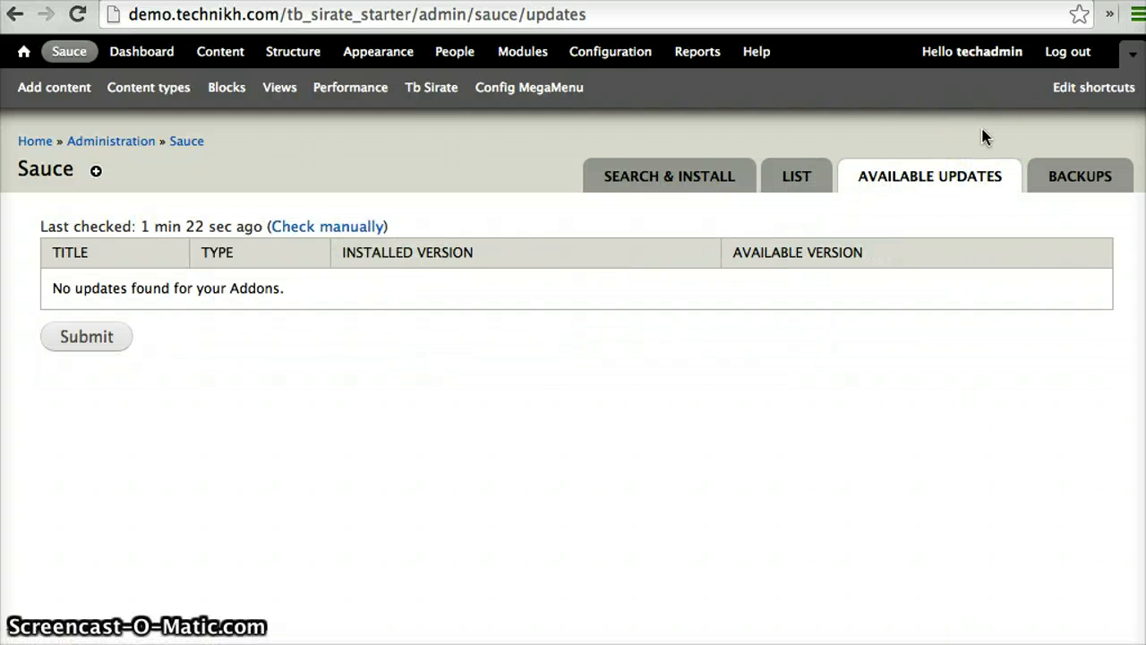
Restore the slideshow and jquery_flux_slider addons from the Sauce backups, and test on the homepage whether the slides are clickable
left_click(1071, 179)
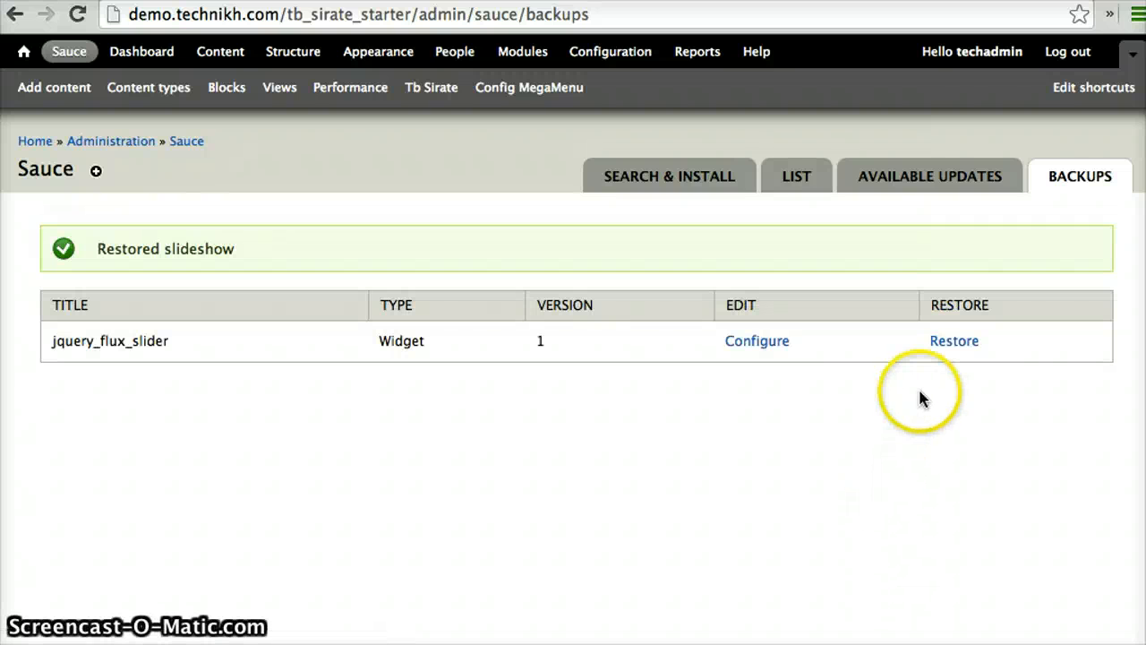
left_click(955, 344)
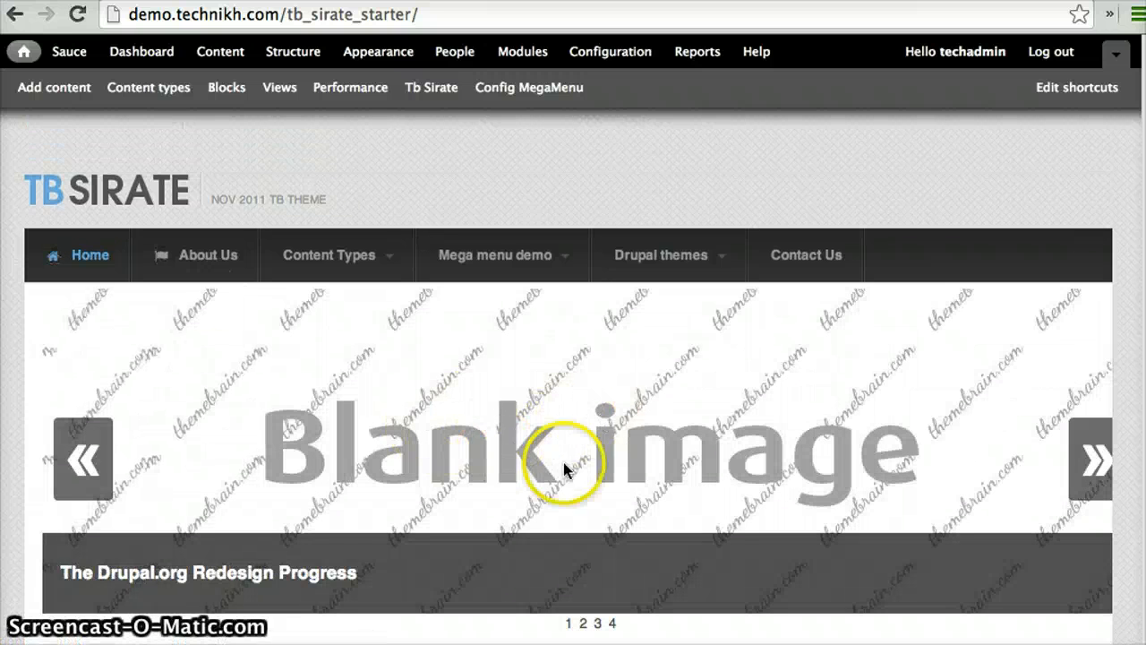
scroll(686, 384, "down", 4)
scroll(690, 384, "up", 3)
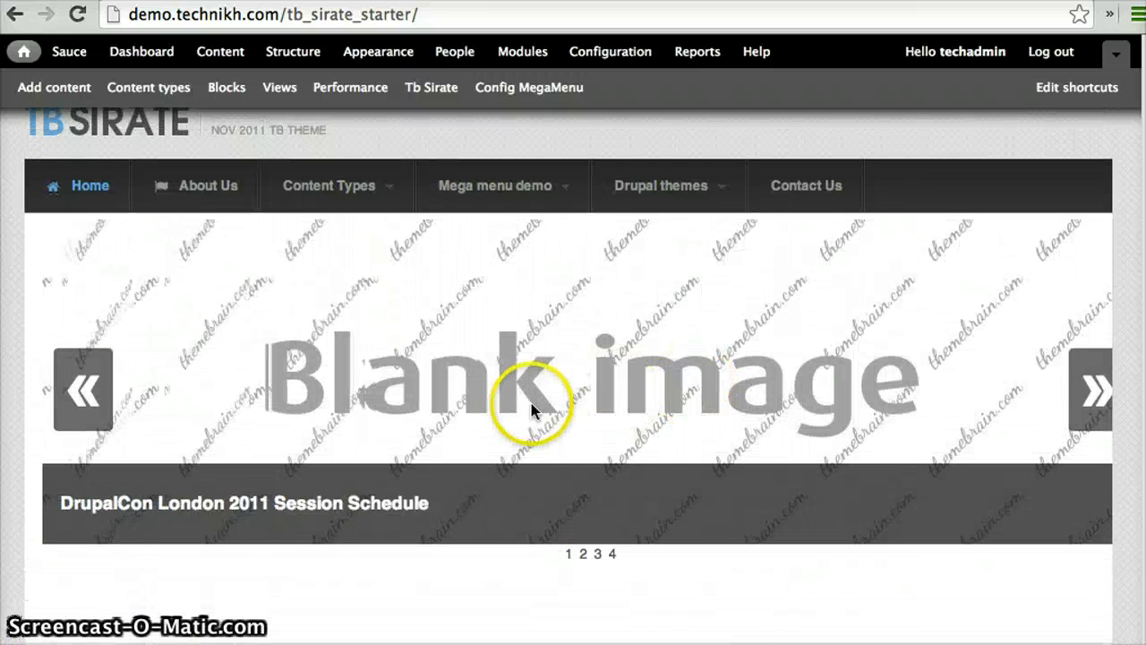
left_click(600, 377)
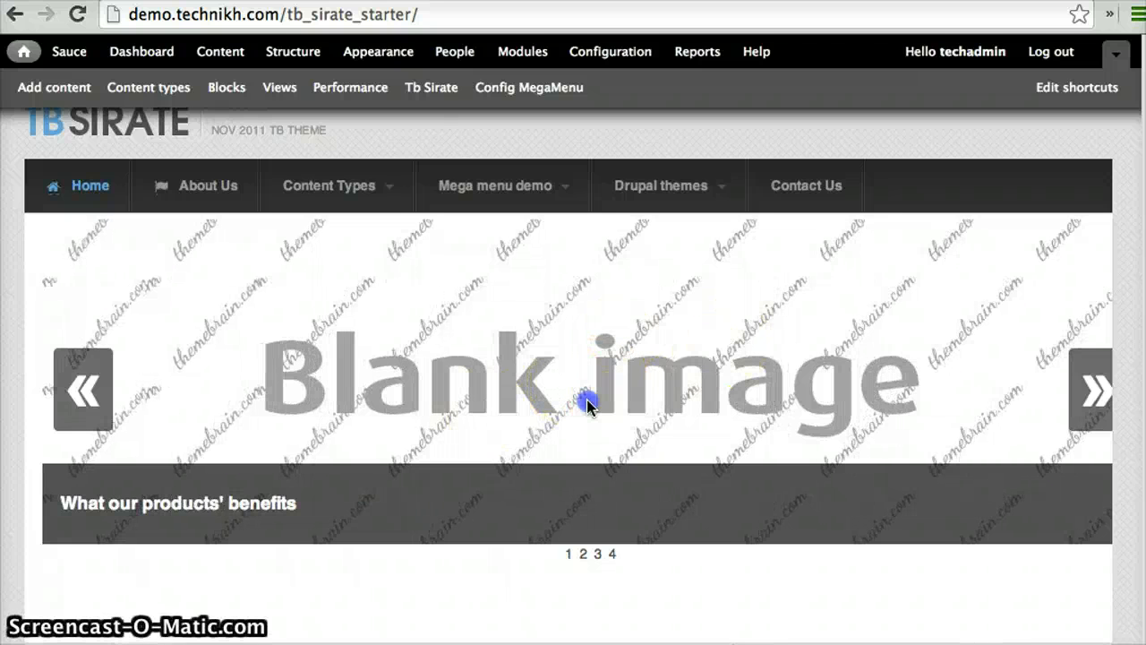
scroll(586, 401, "down", 4)
scroll(587, 404, "up", 5)
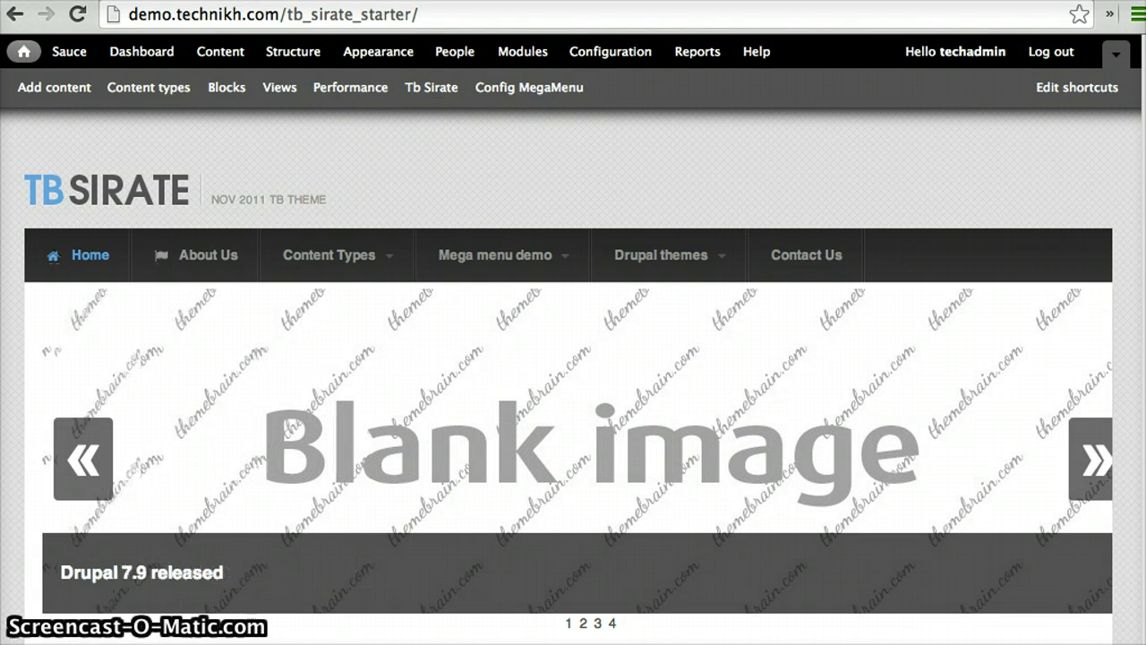
key("ctrl+Tab")
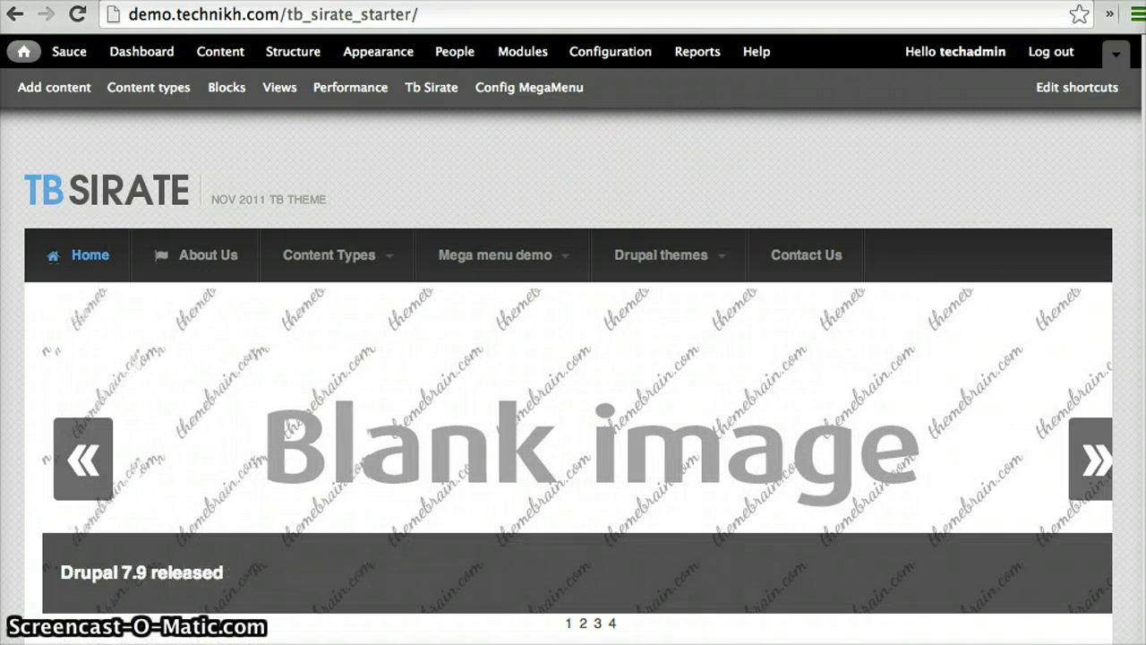
Search the Sauce addons for "immersive" and install the jQuery Immersive Slider addon on the demo site
left_click(71, 52)
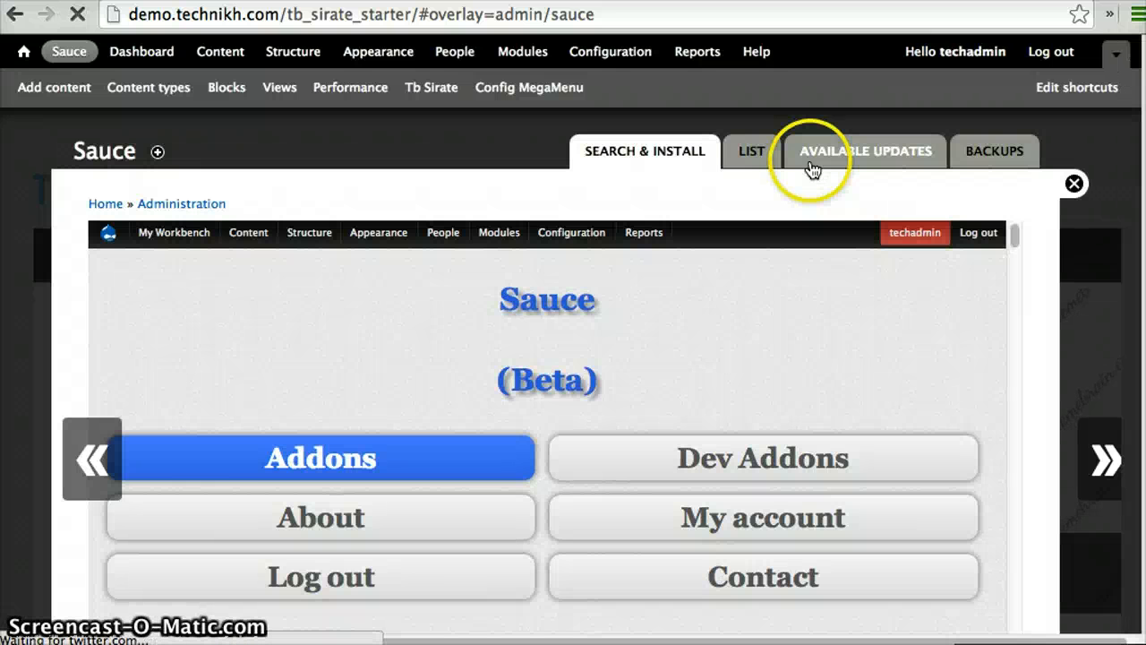
scroll(670, 410, "down", 5)
scroll(670, 412, "down", 8)
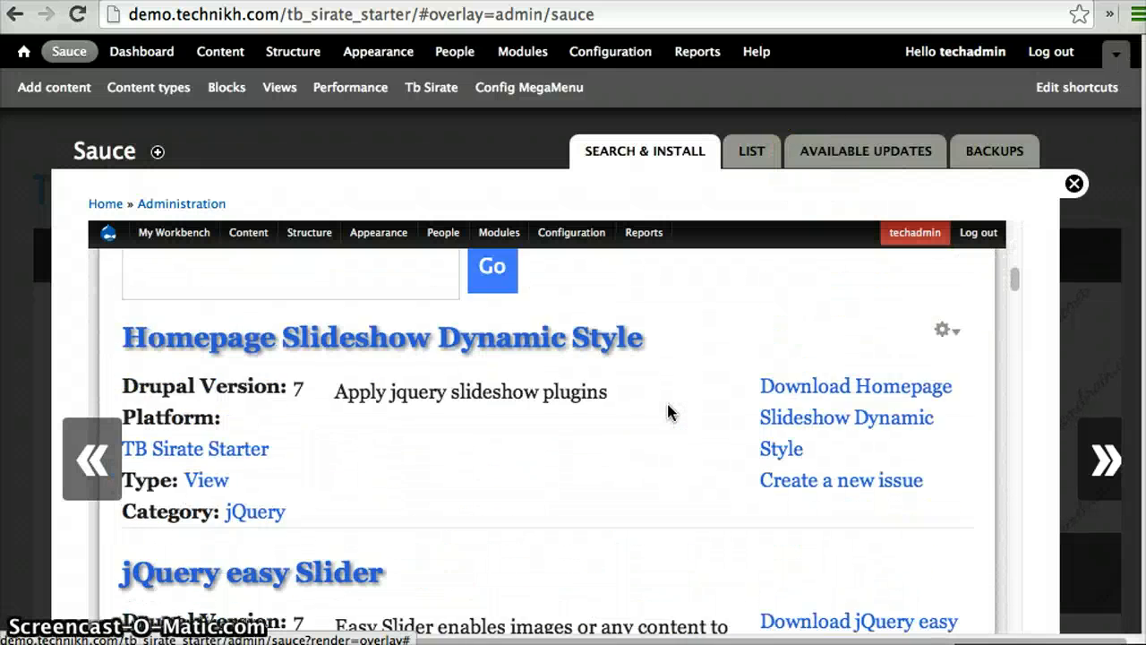
scroll(670, 412, "up", 1)
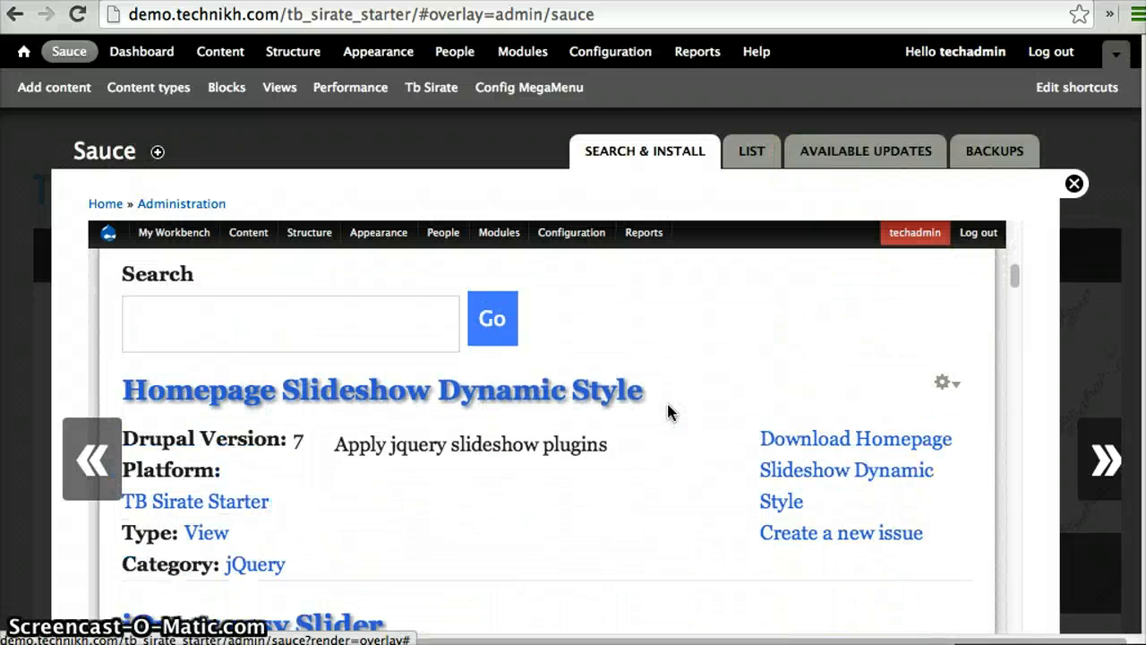
left_click(264, 310)
type("immersive")
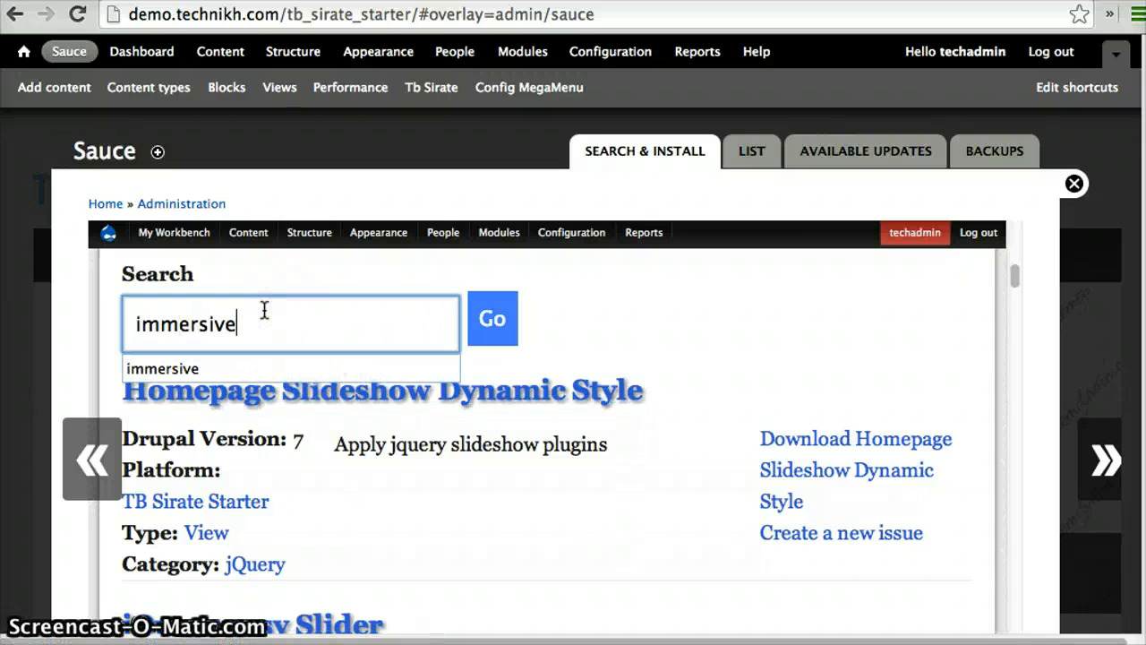
left_click(238, 370)
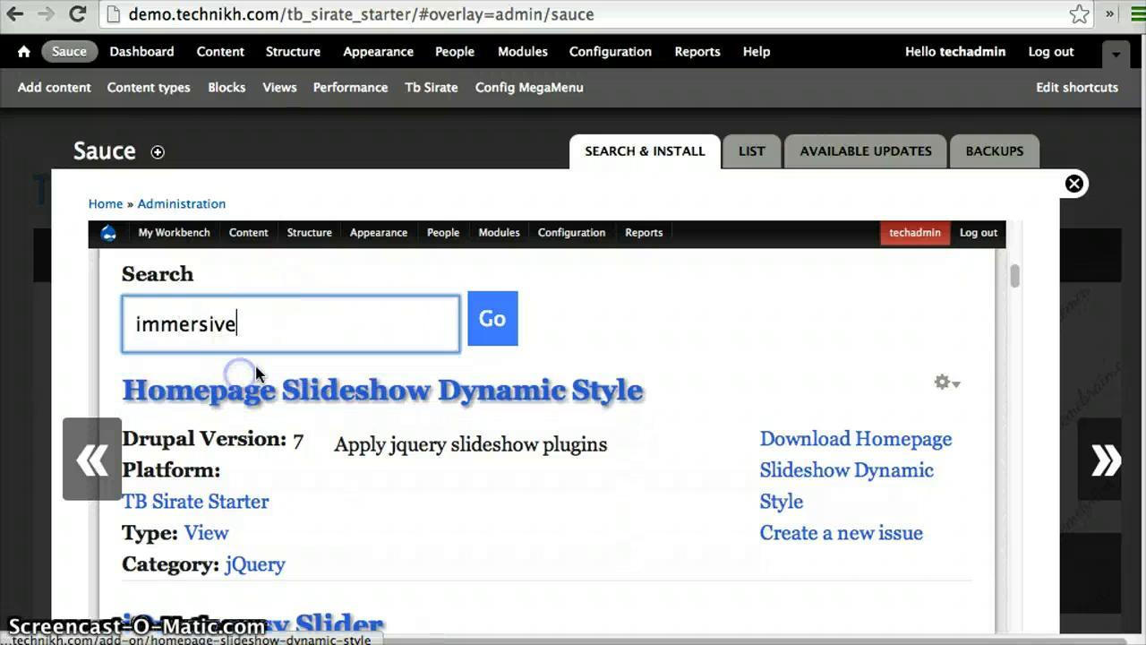
left_click(495, 321)
left_click(714, 367)
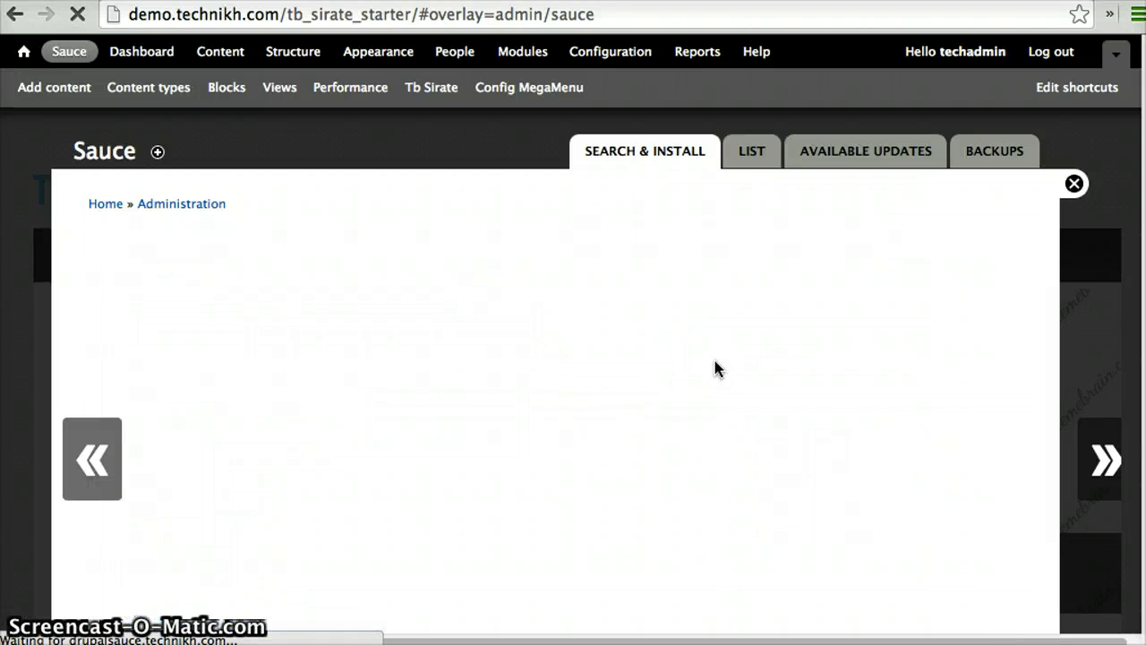
scroll(717, 369, "down", 3)
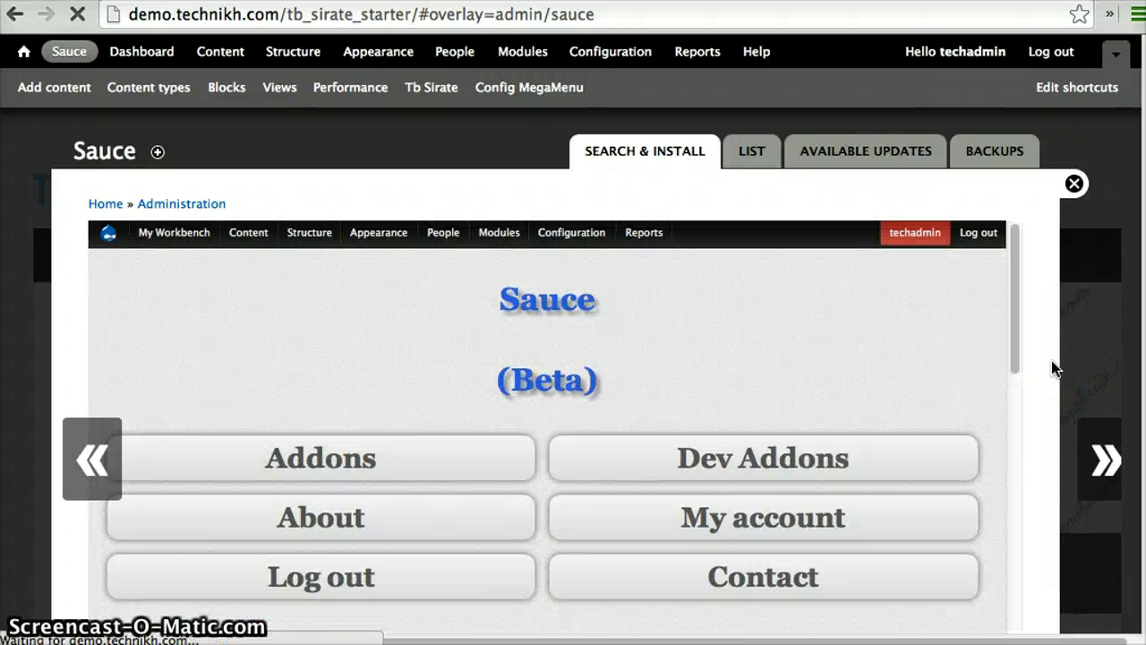
scroll(1051, 360, "down", 4)
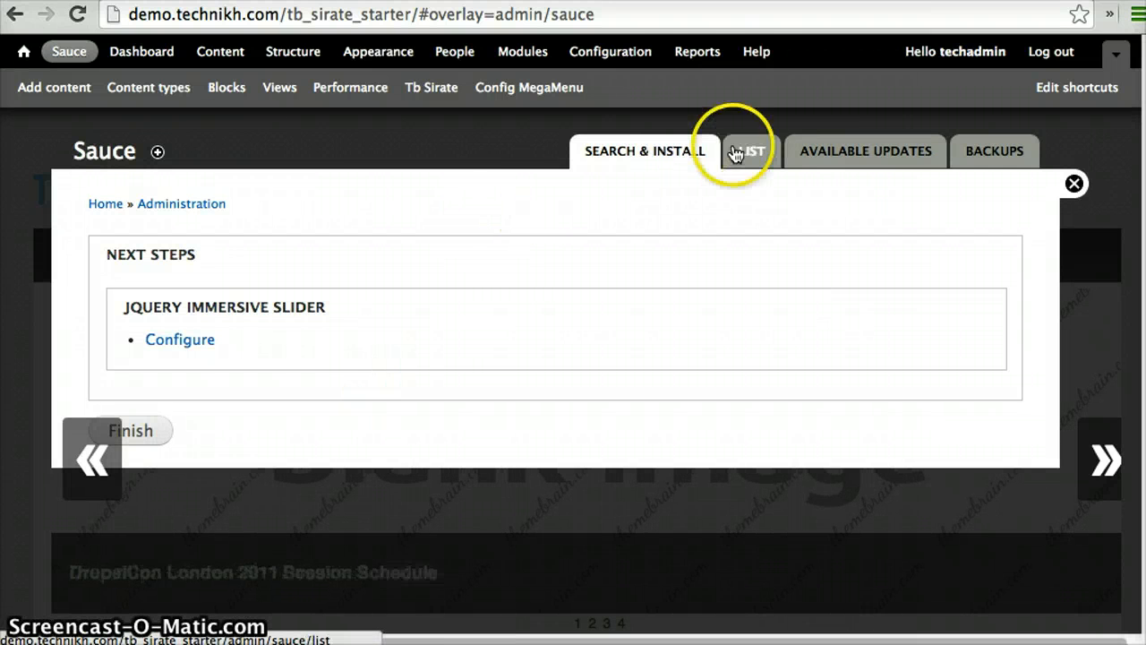
Return to the demo site's homepage and apply jquery_immersive_slider to the slideshow block
left_click(112, 204)
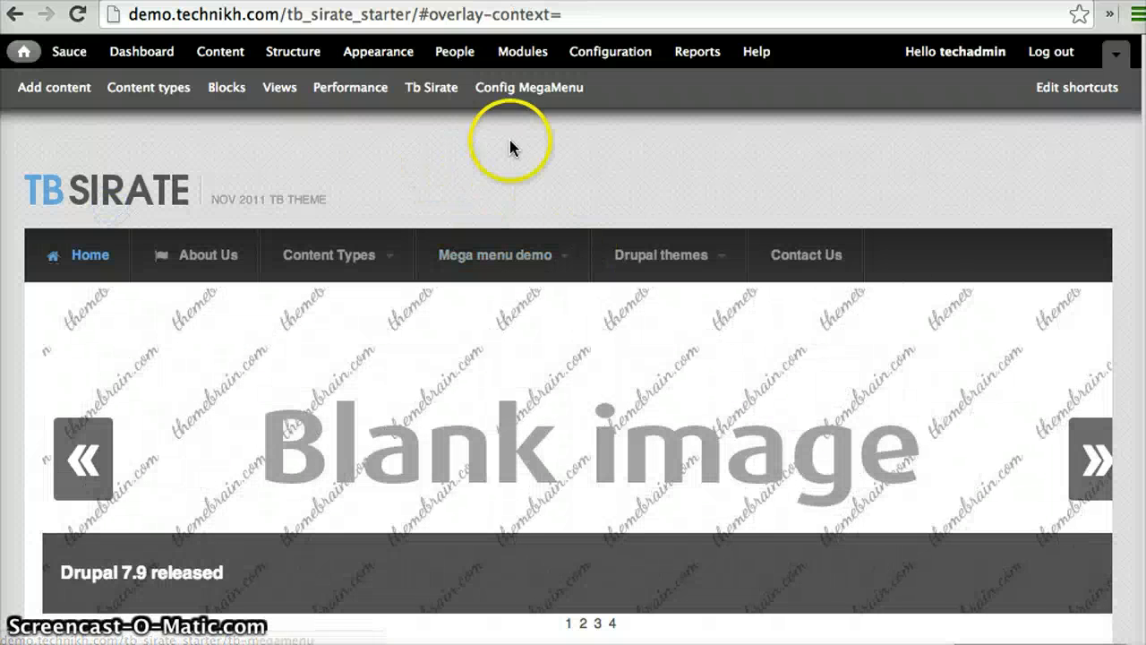
left_click(65, 198)
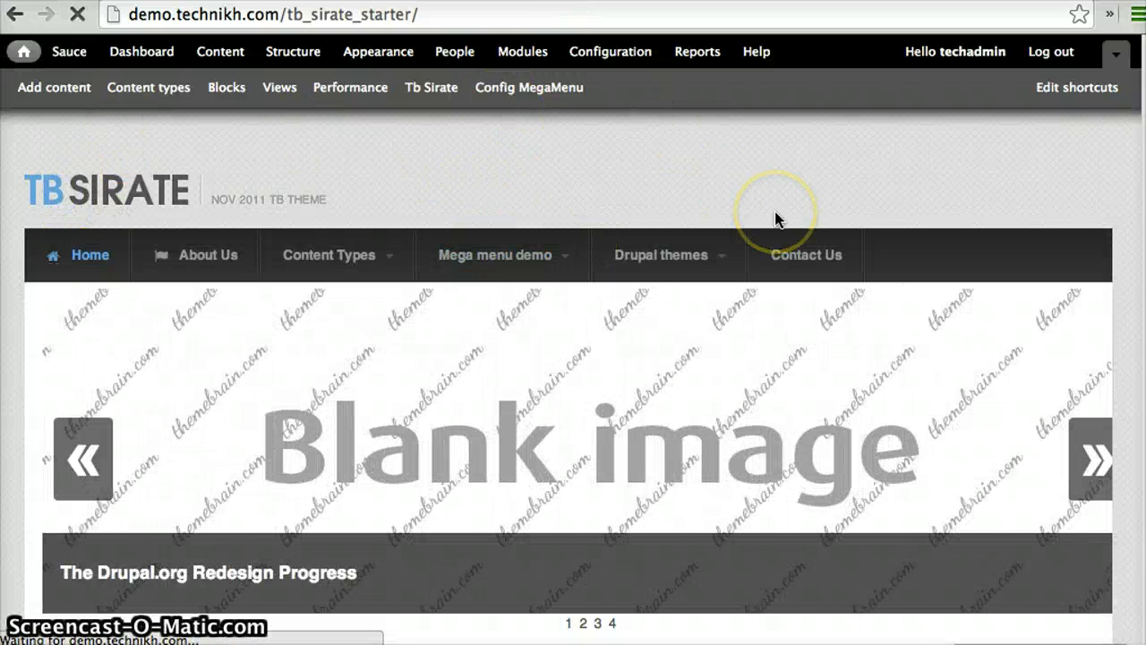
scroll(776, 220, "down", 5)
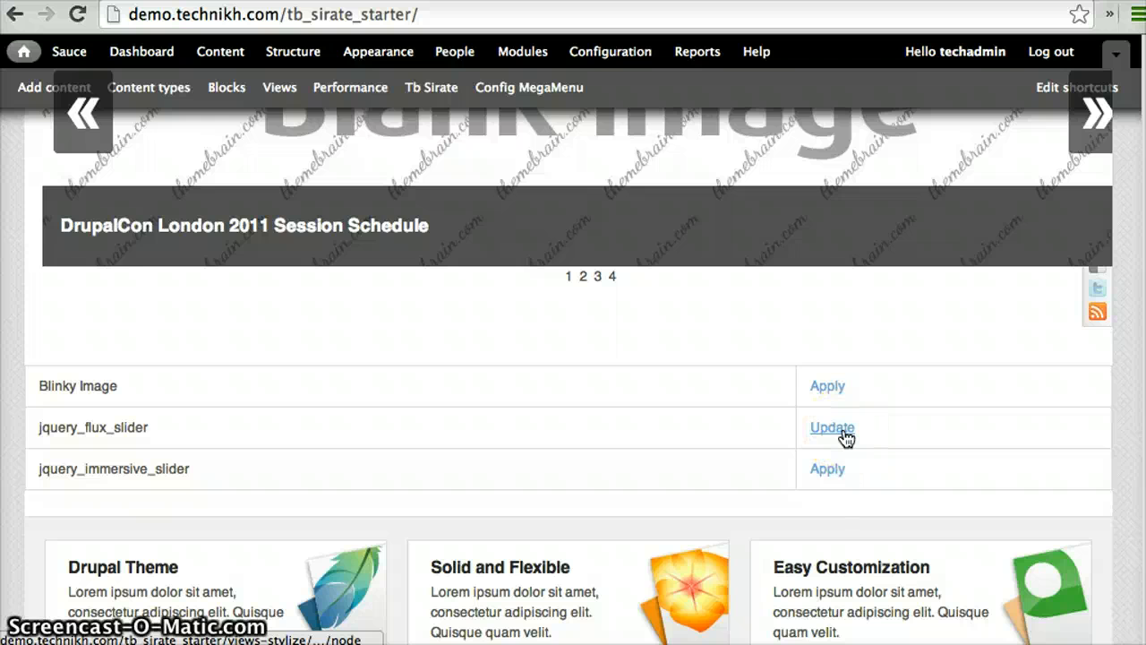
left_click(874, 464)
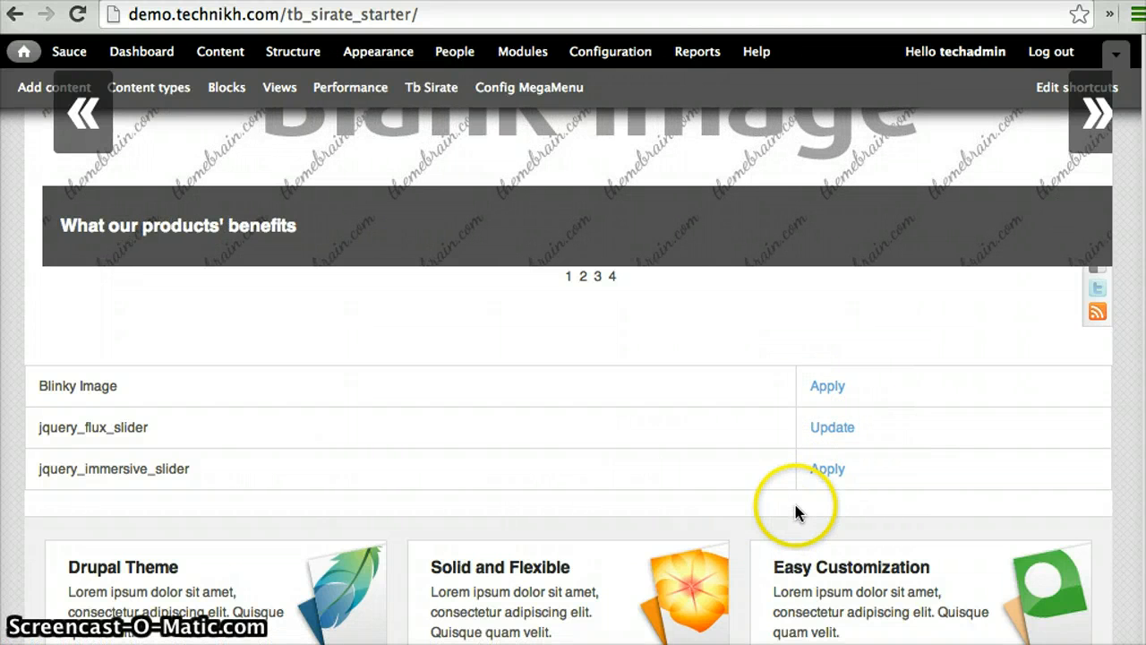
left_click(840, 459)
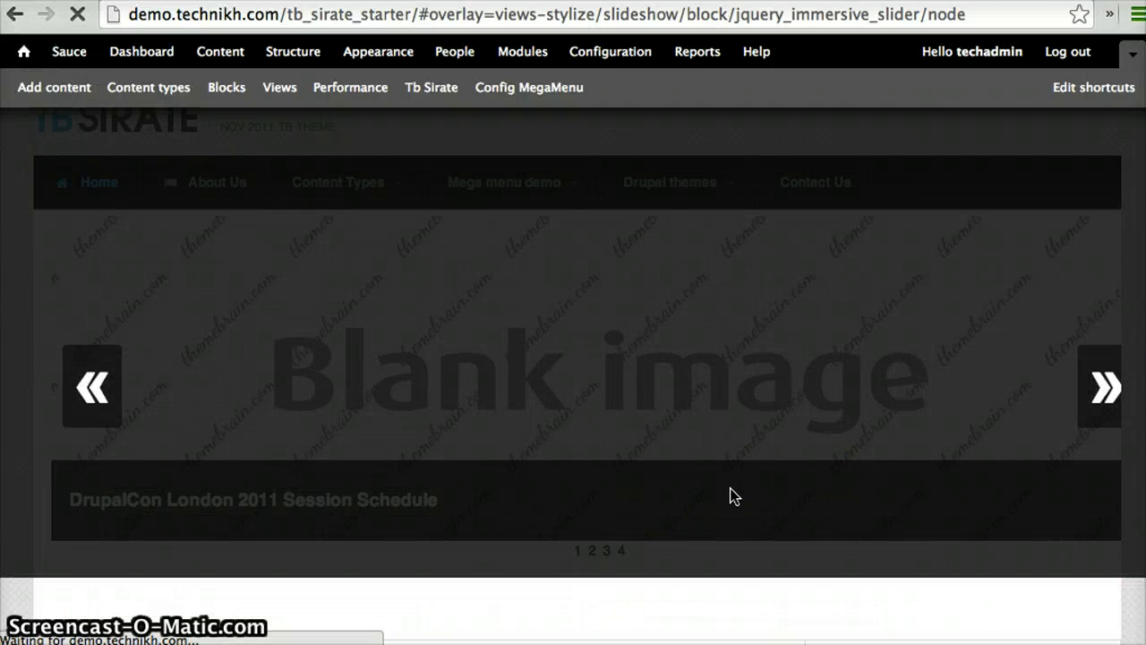
Review the jQuery Immersive Slider's URLs, widget settings and repeat code, and save them unchanged
scroll(731, 491, "down", 10)
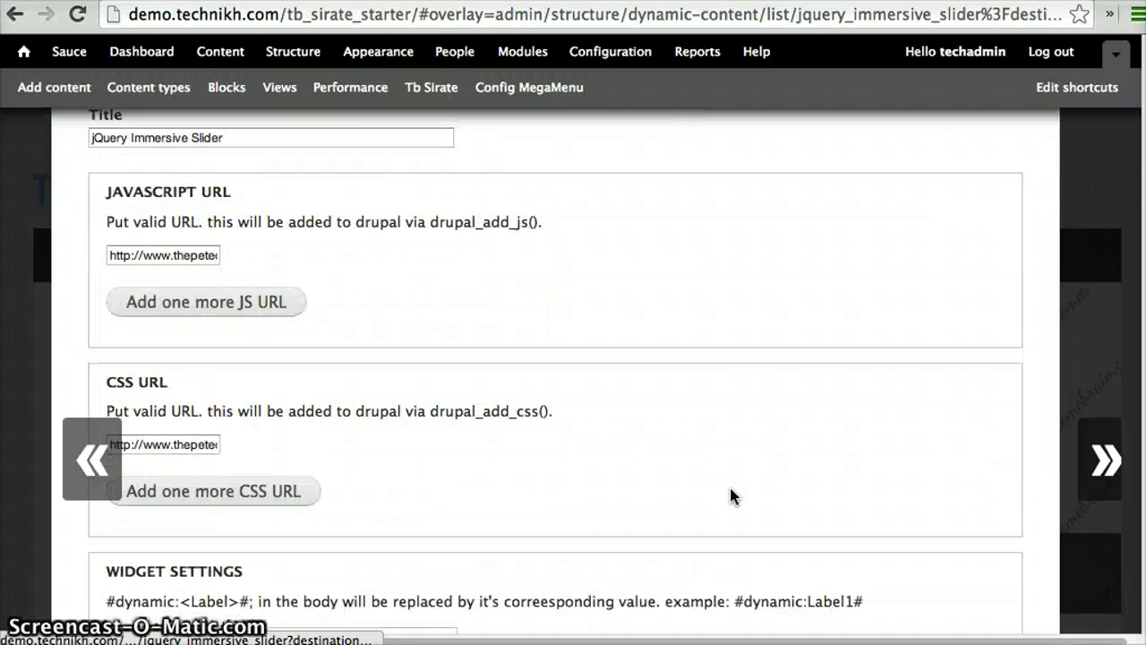
scroll(731, 493, "down", 5)
scroll(731, 492, "down", 3)
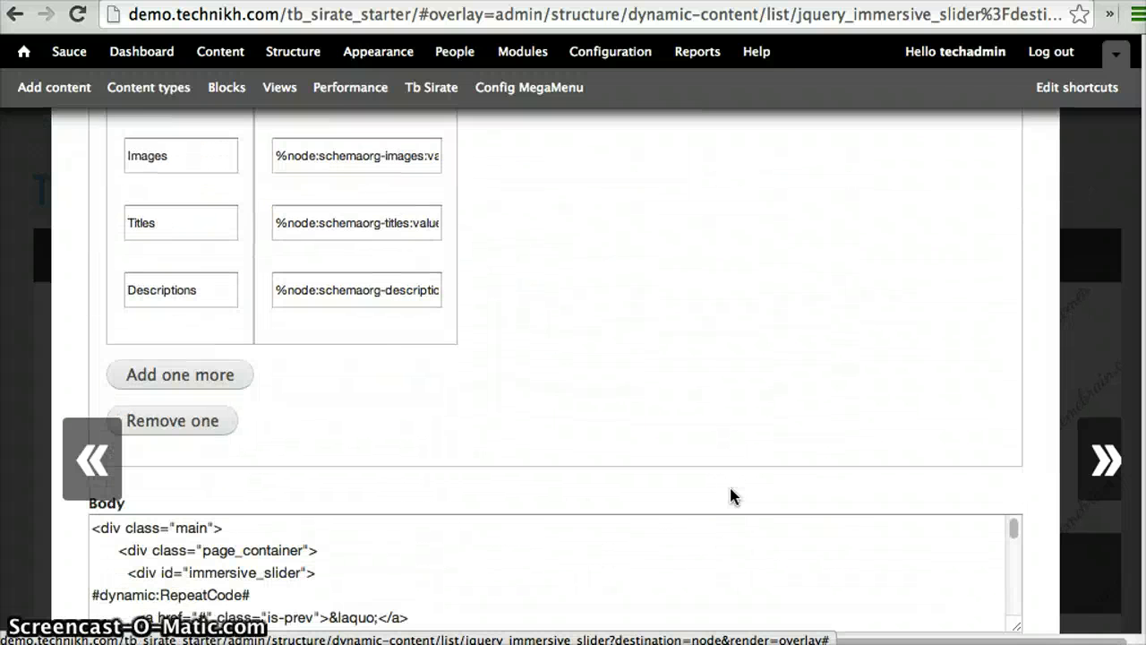
scroll(776, 397, "down", 10)
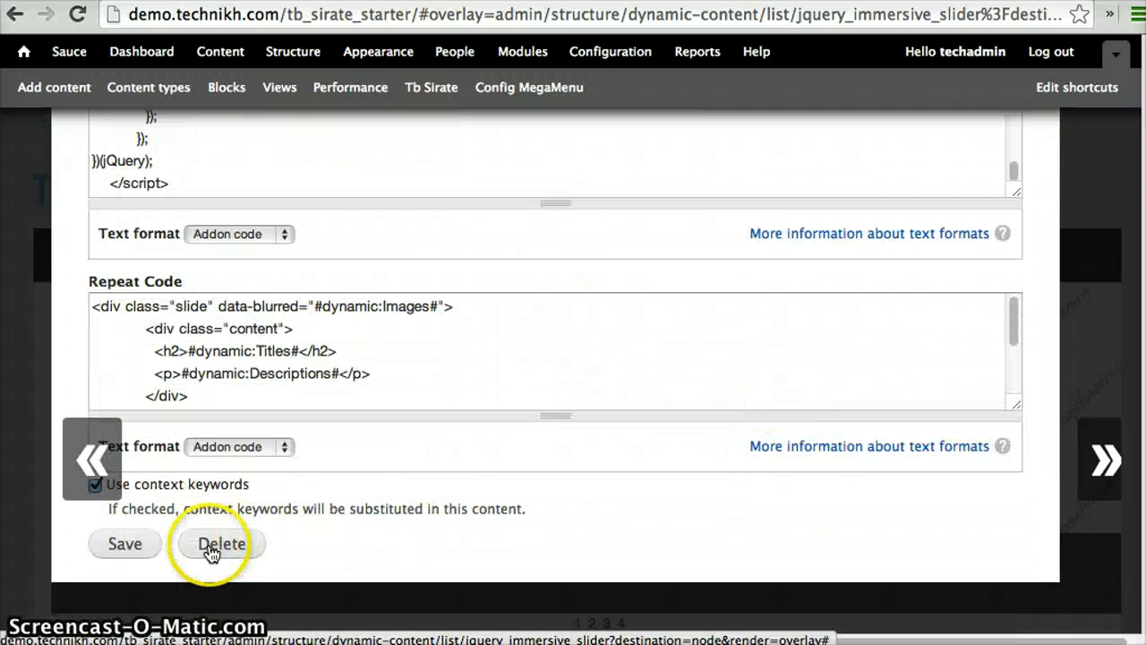
left_click(125, 544)
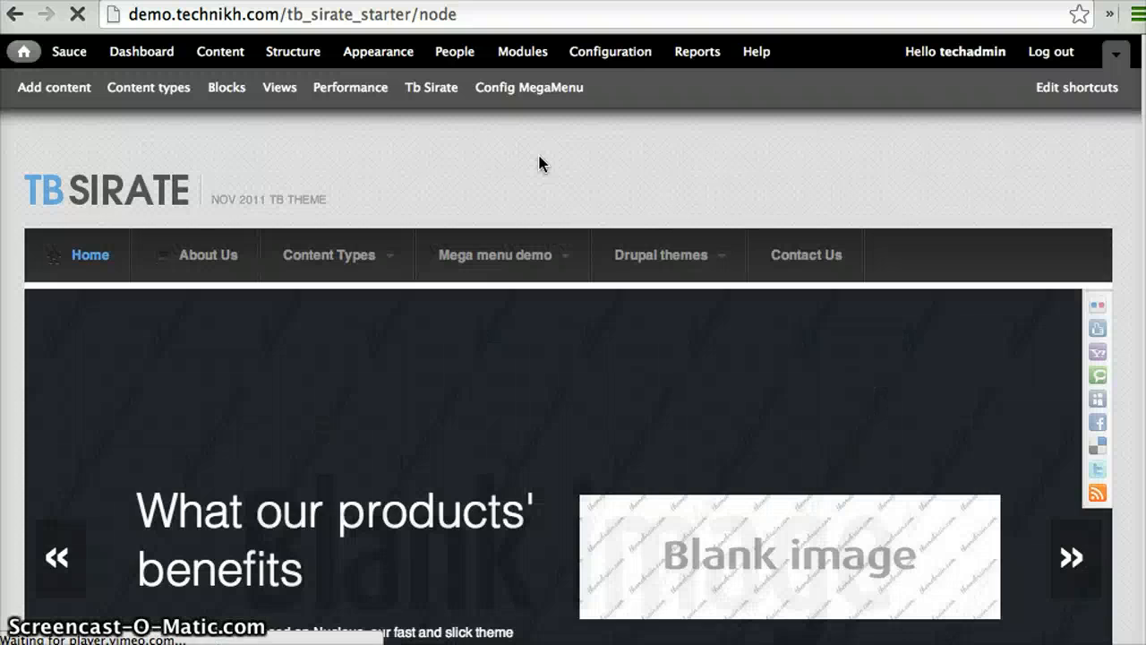
Examine the immersive slideshow on the homepage, moving between its slides and checking the list of slider styles below it
scroll(450, 208, "down", 8)
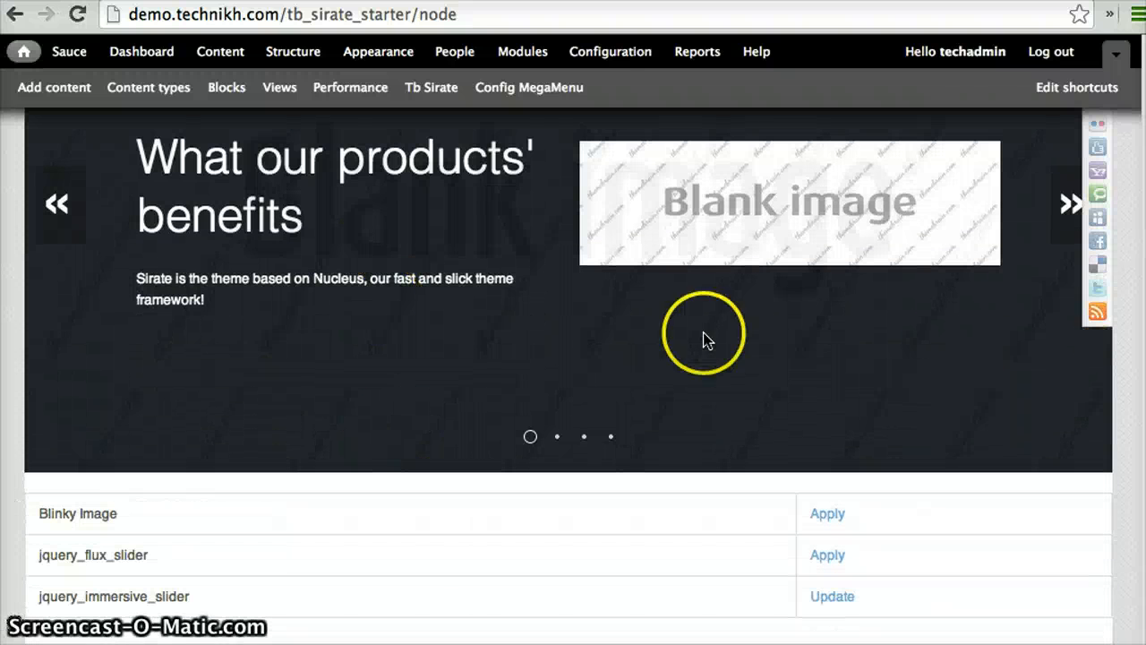
scroll(867, 329, "up", 2)
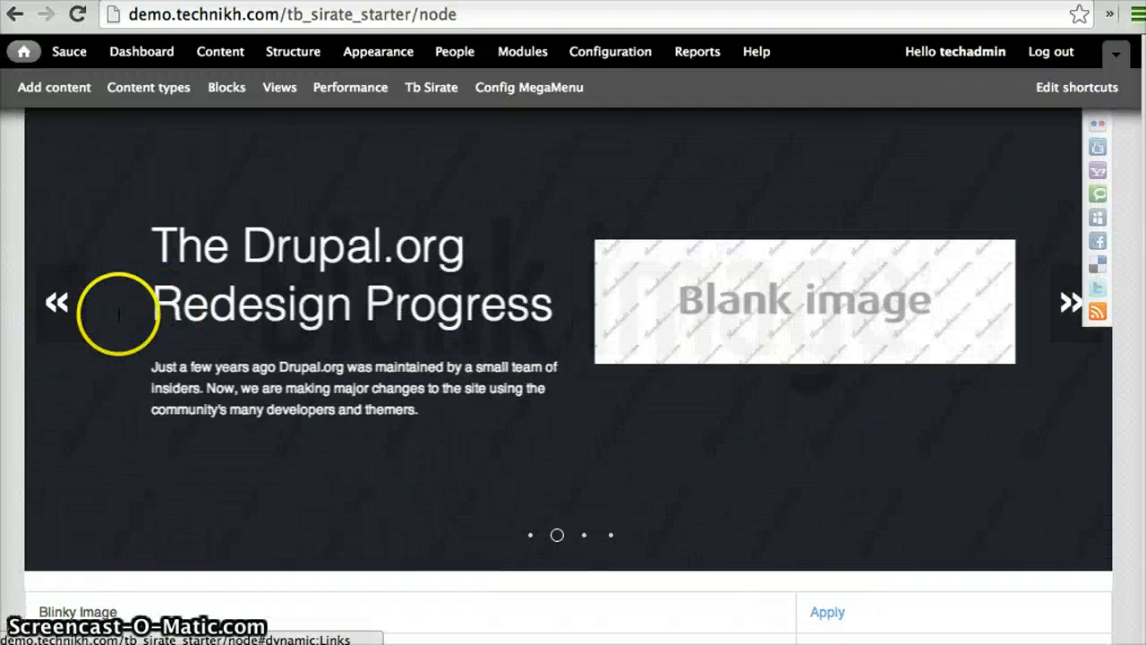
left_click(76, 308)
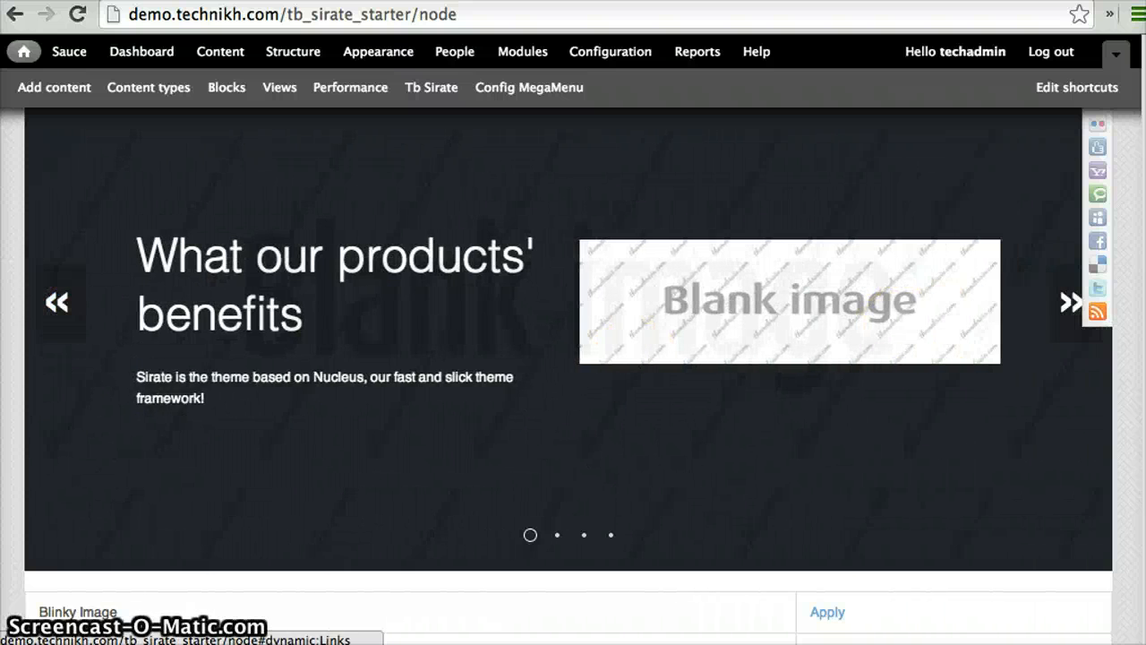
left_click(1065, 306)
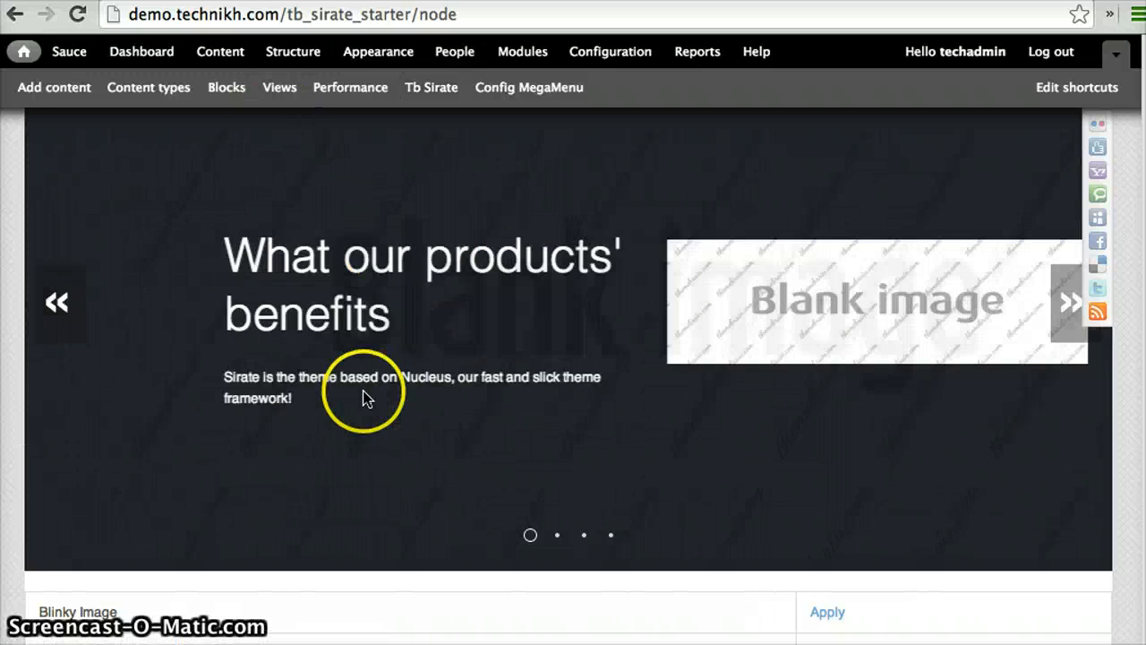
scroll(479, 414, "down", 4)
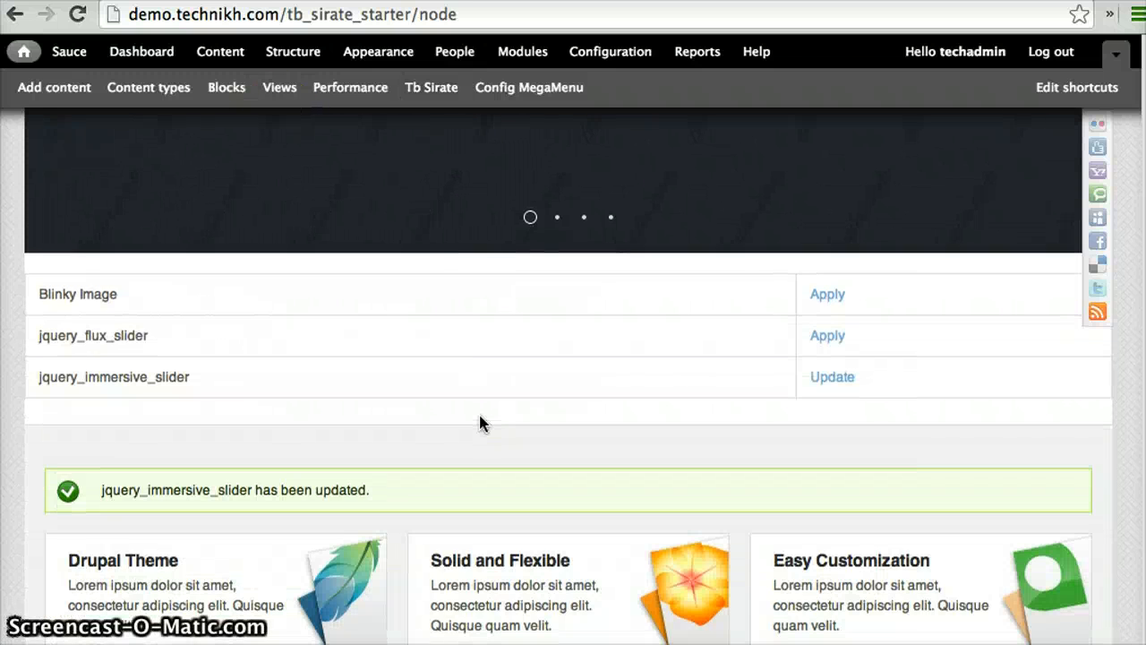
scroll(479, 415, "up", 4)
scroll(480, 415, "down", 2)
scroll(479, 414, "up", 1)
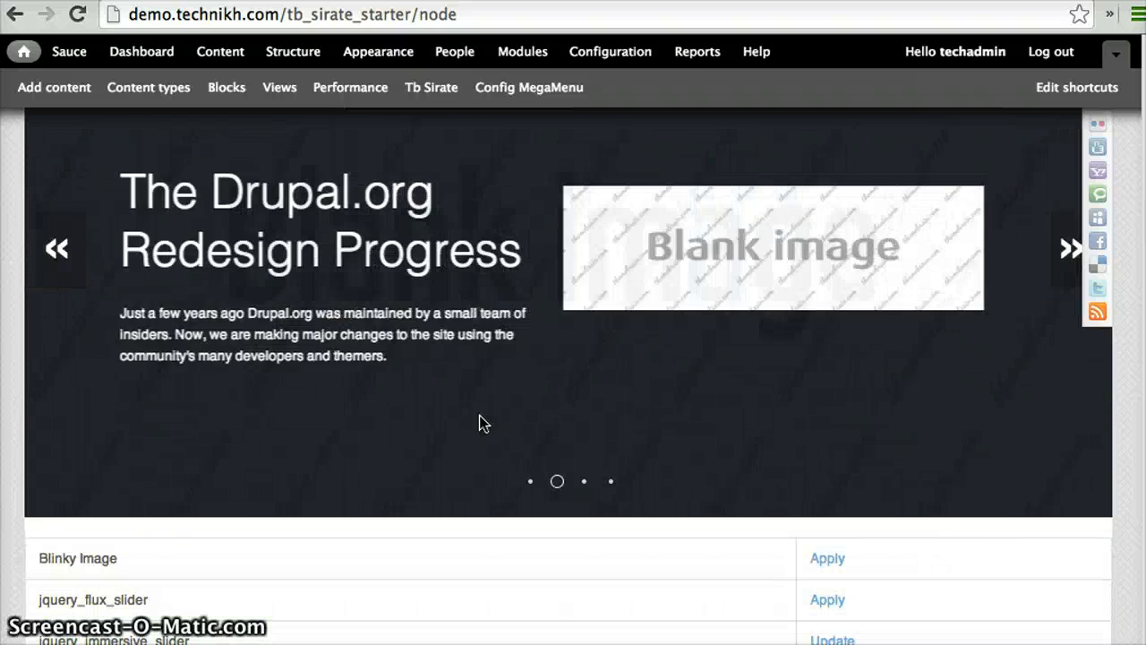
left_click(606, 376)
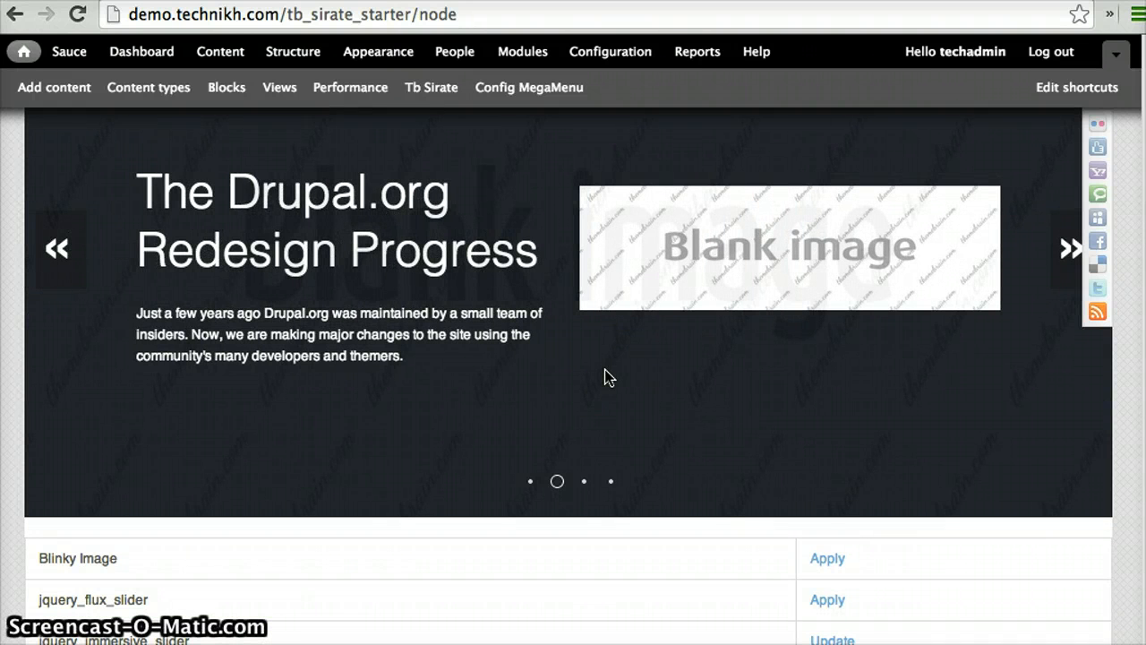